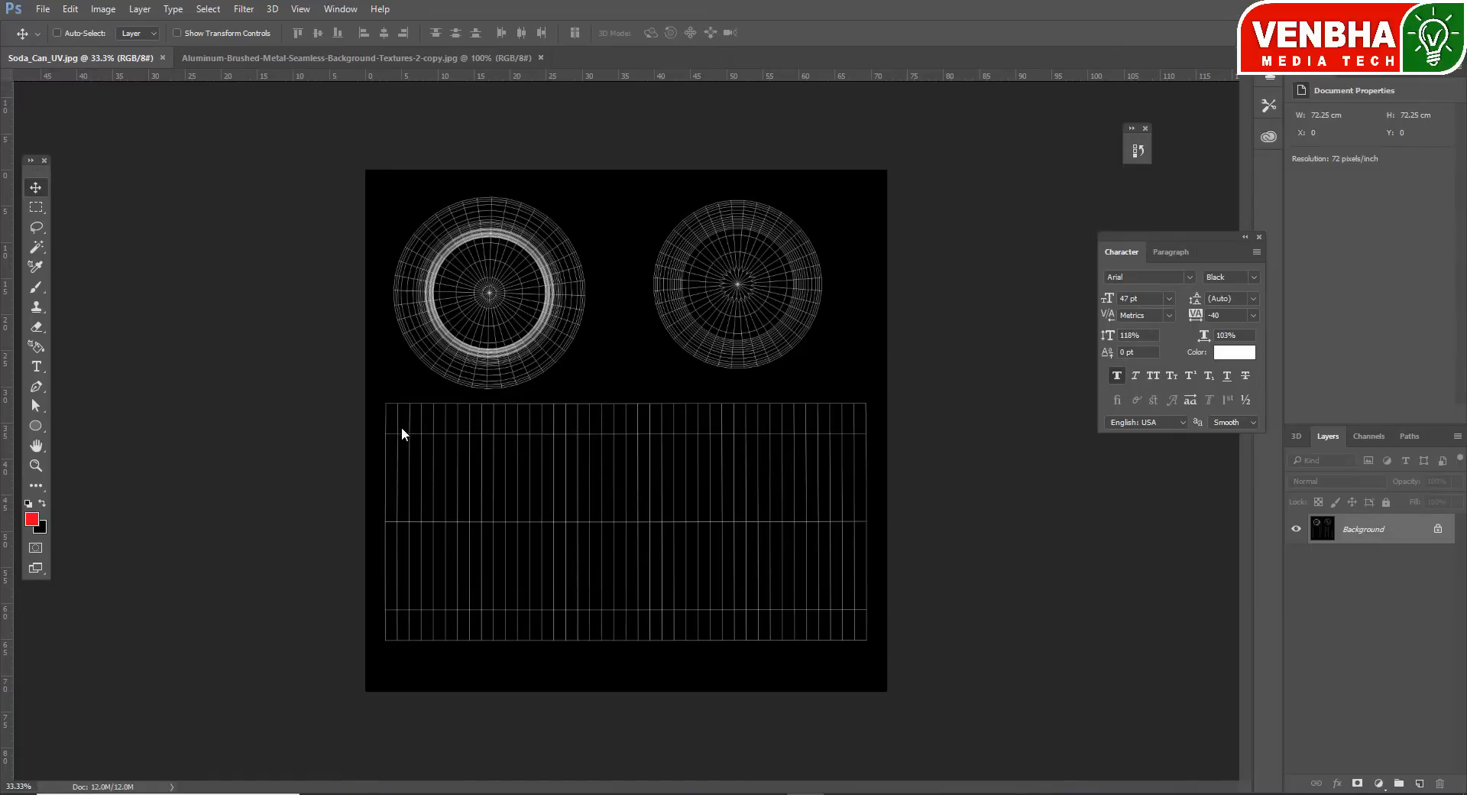
- Place two horizontal and two vertical guides just outside the edges of the rectangular UV grid
{"action": "key", "text": "ctrl+plus"}
{"action": "key", "text": "ctrl+plus"}
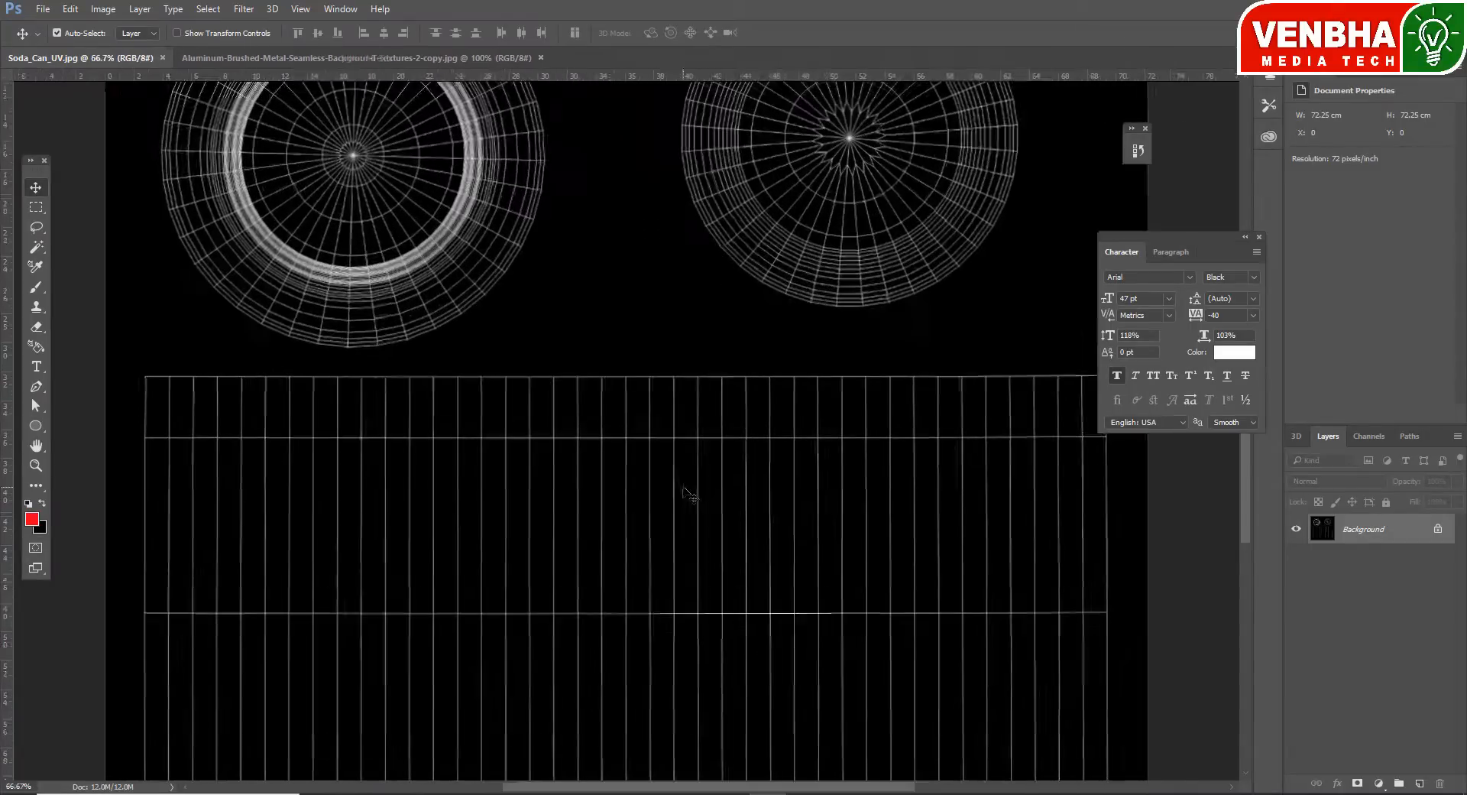
{"action": "key", "text": "ctrl+minus"}
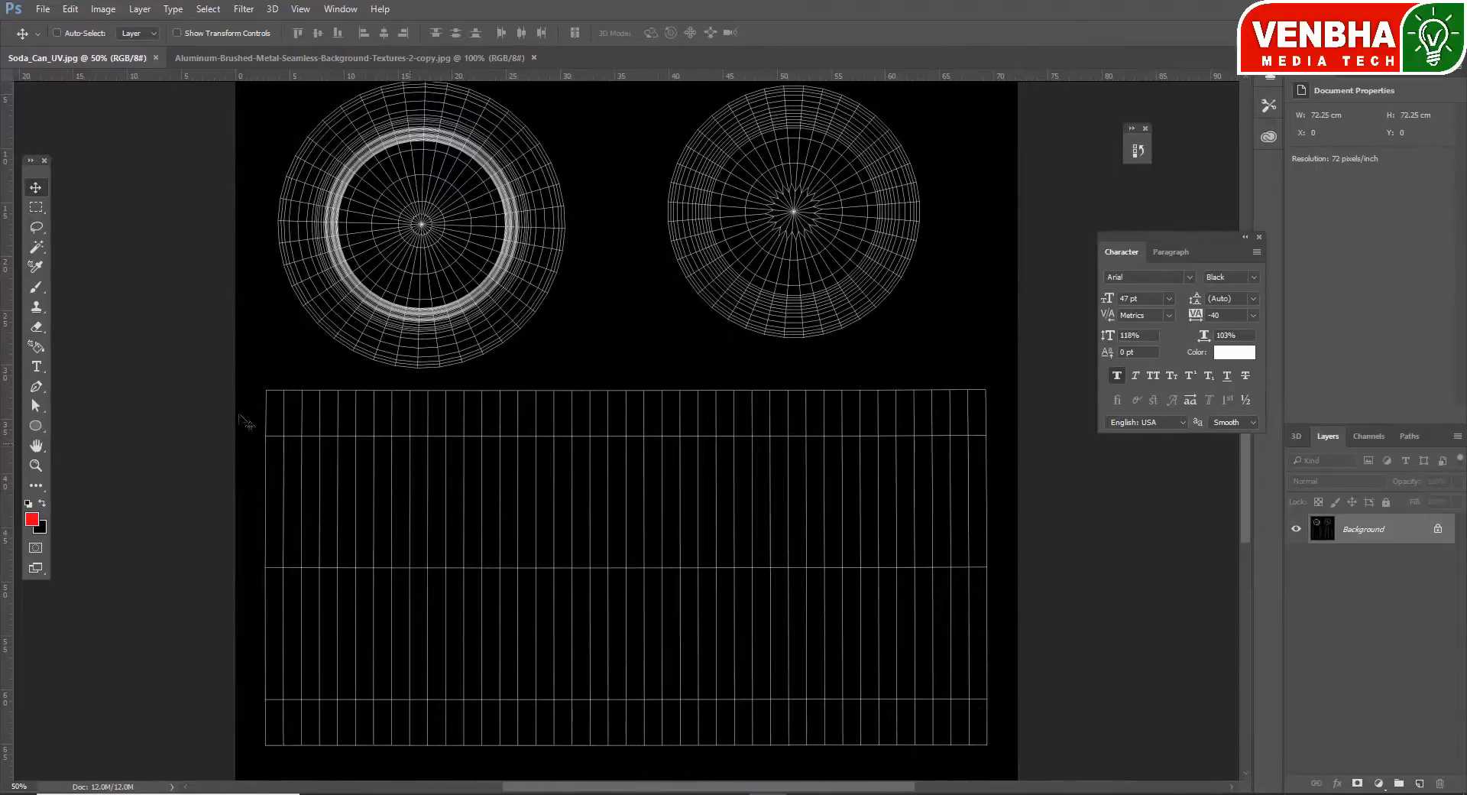
{"action": "left_click_drag", "start_coordinate": [446, 74], "coordinate": [554, 386]}
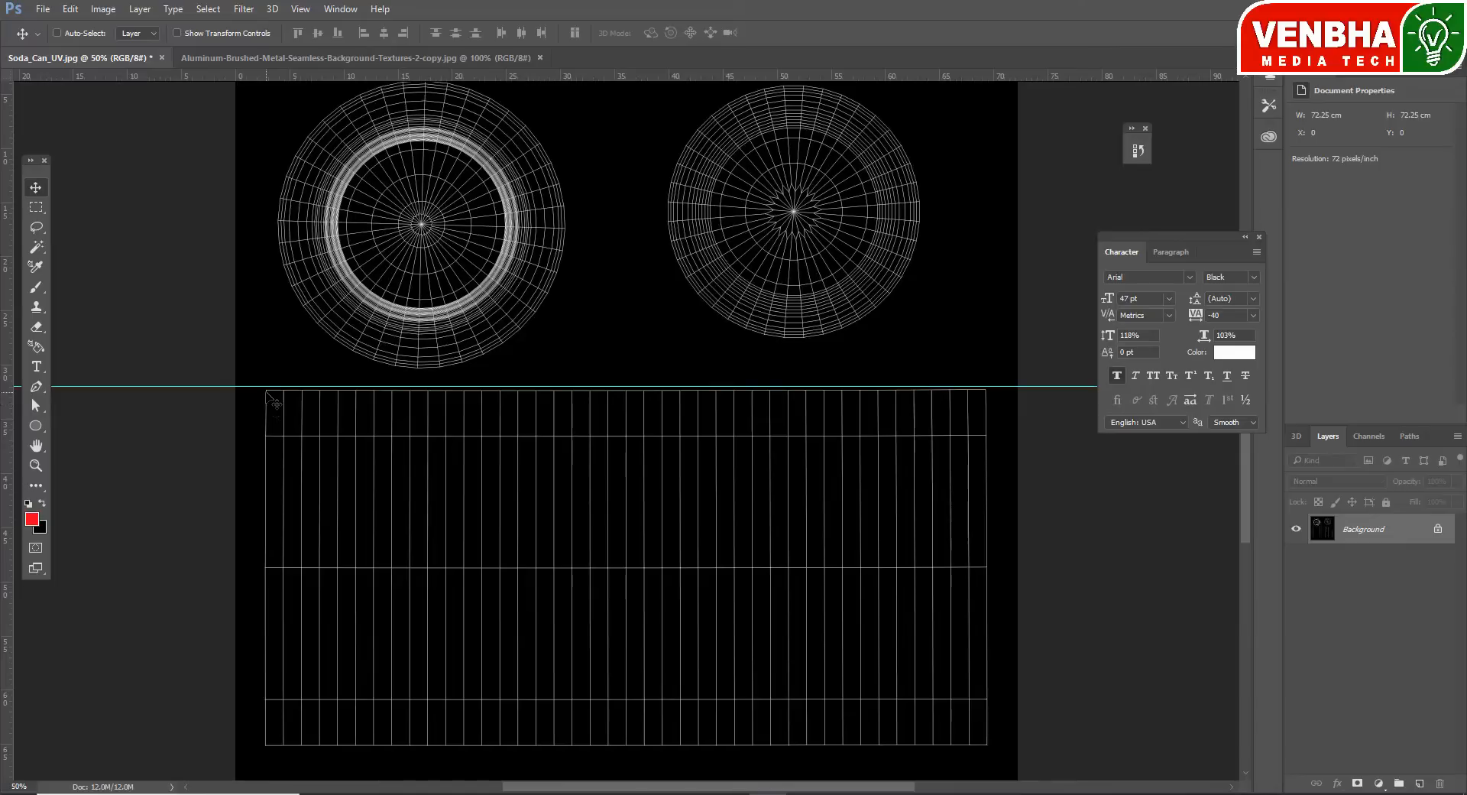
{"action": "left_click_drag", "start_coordinate": [540, 75], "coordinate": [696, 749]}
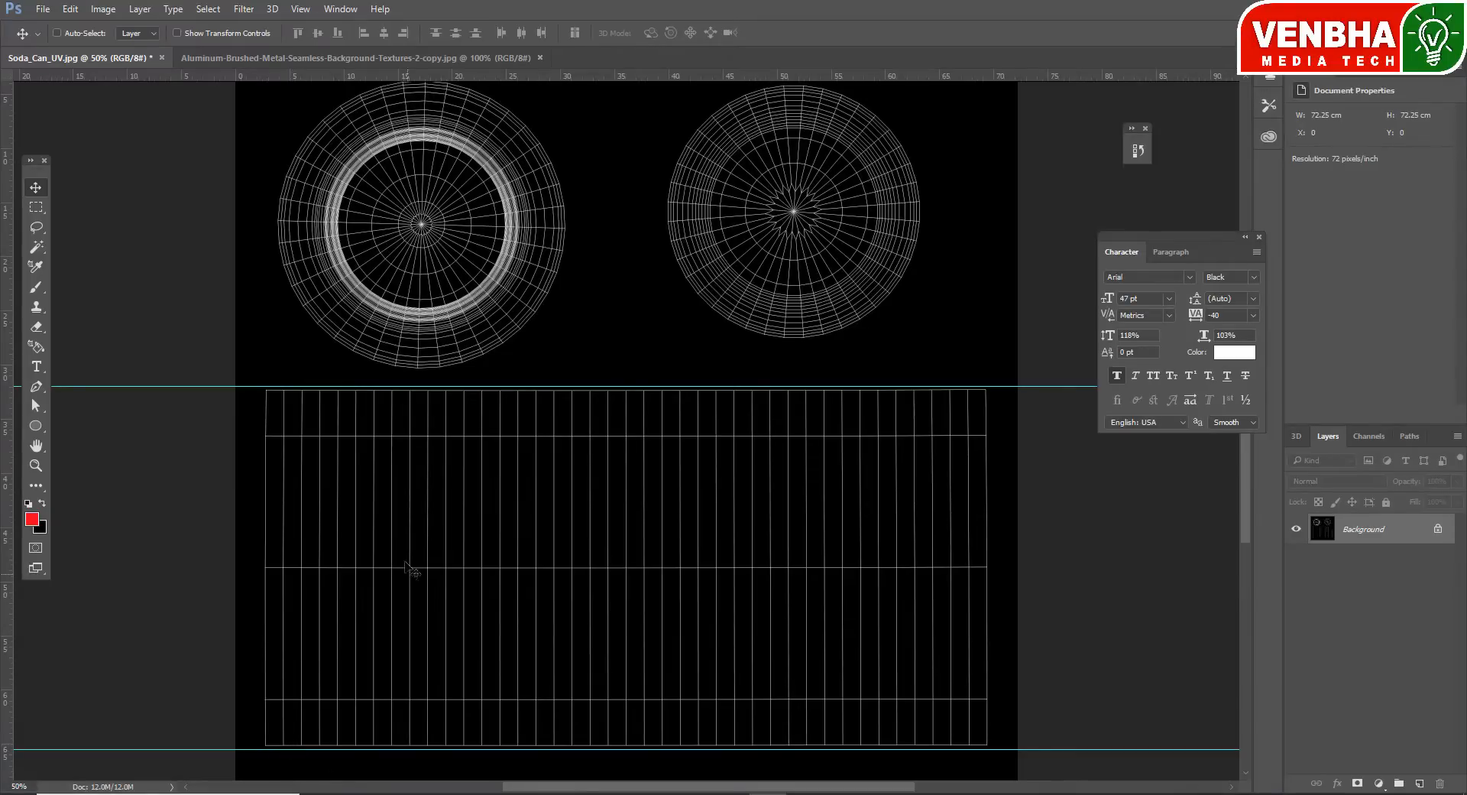
{"action": "left_click_drag", "start_coordinate": [1000, 75], "coordinate": [993, 359], "text": "alt"}
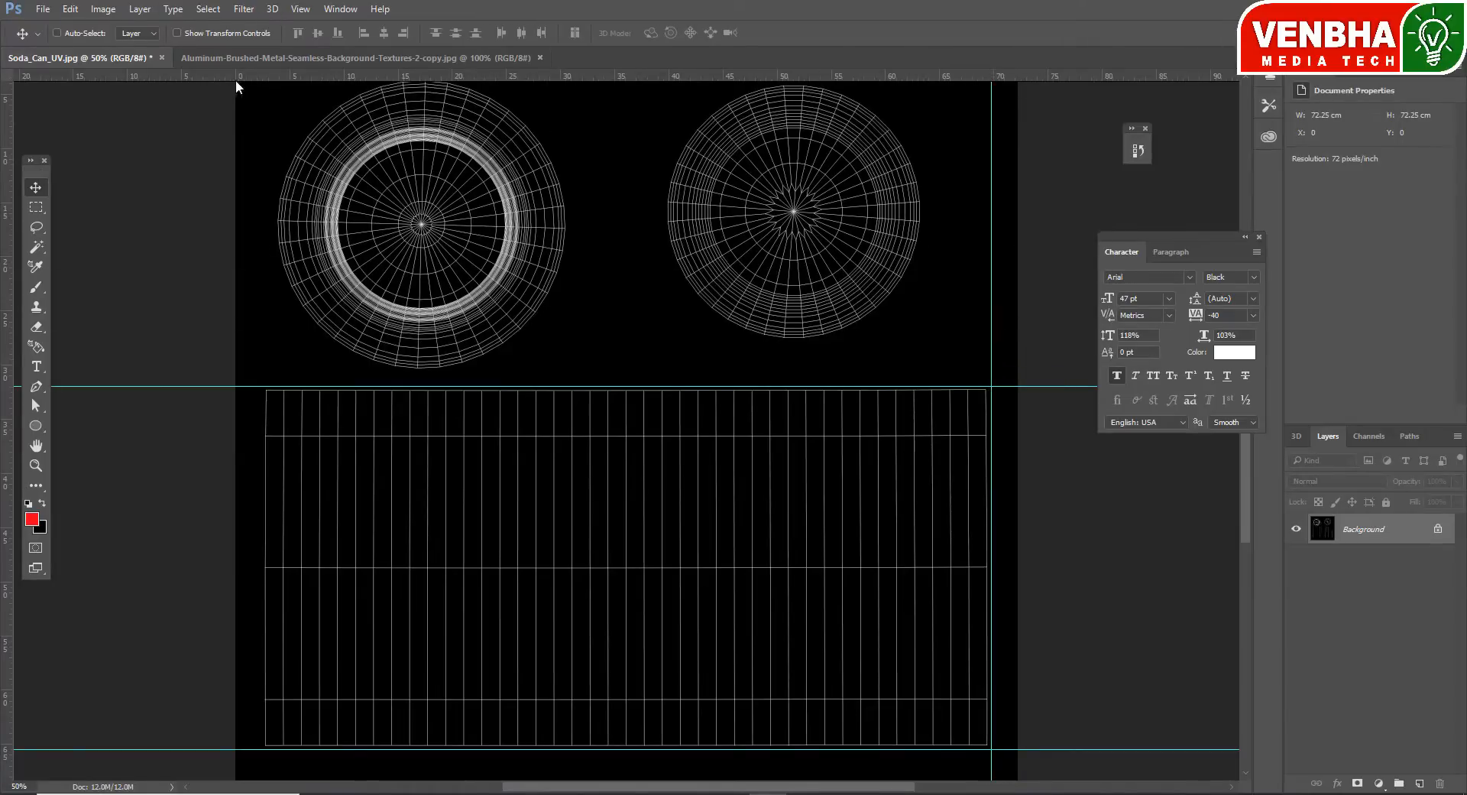
{"action": "left_click_drag", "start_coordinate": [235, 77], "coordinate": [260, 330]}
- Make a rectangular marquee selection of the area enclosed by the guides and add a new empty layer
{"action": "key", "text": "m"}
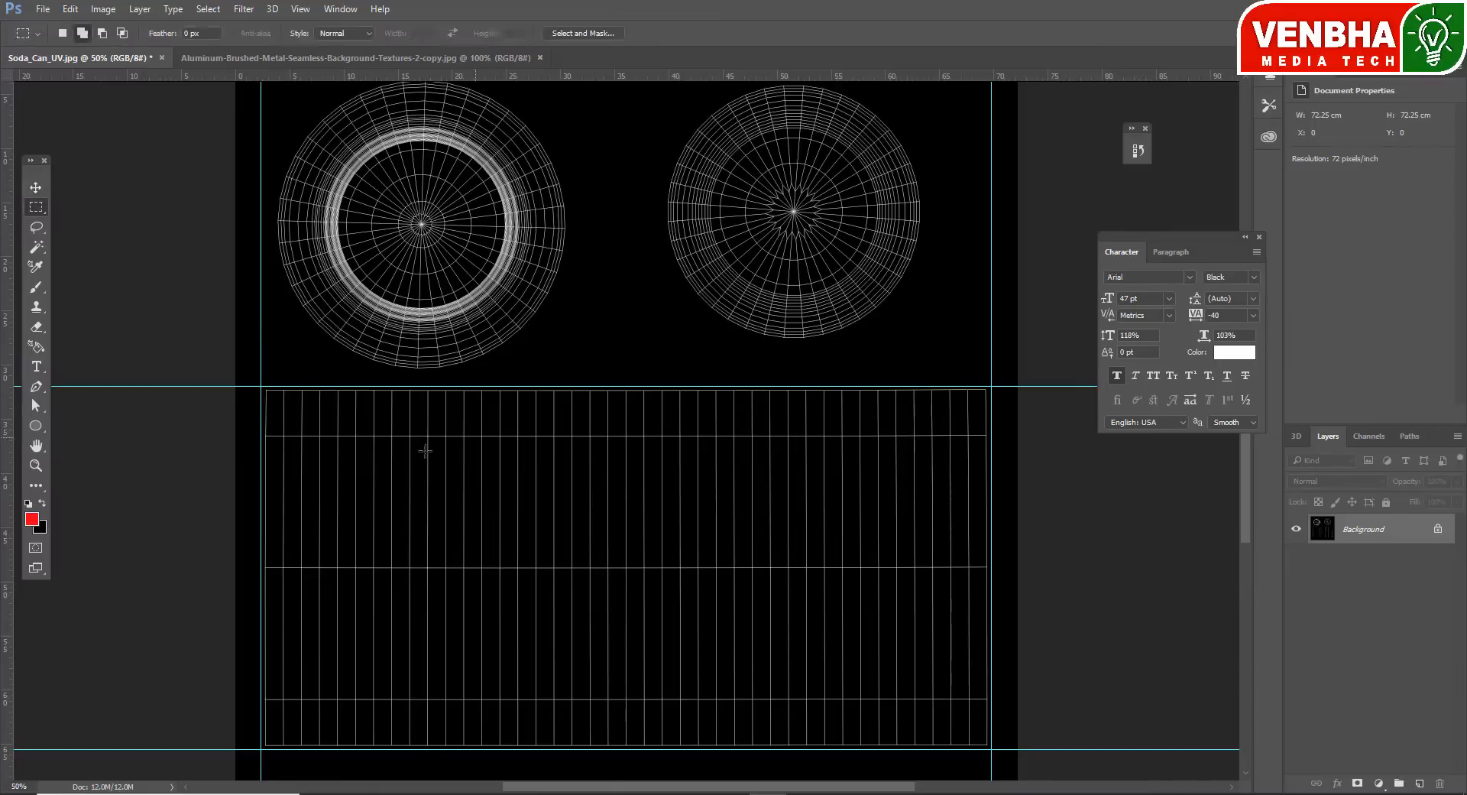
{"action": "left_click_drag", "start_coordinate": [368, 550], "coordinate": [818, 717]}
{"action": "left_click_drag", "start_coordinate": [262, 388], "coordinate": [991, 749]}
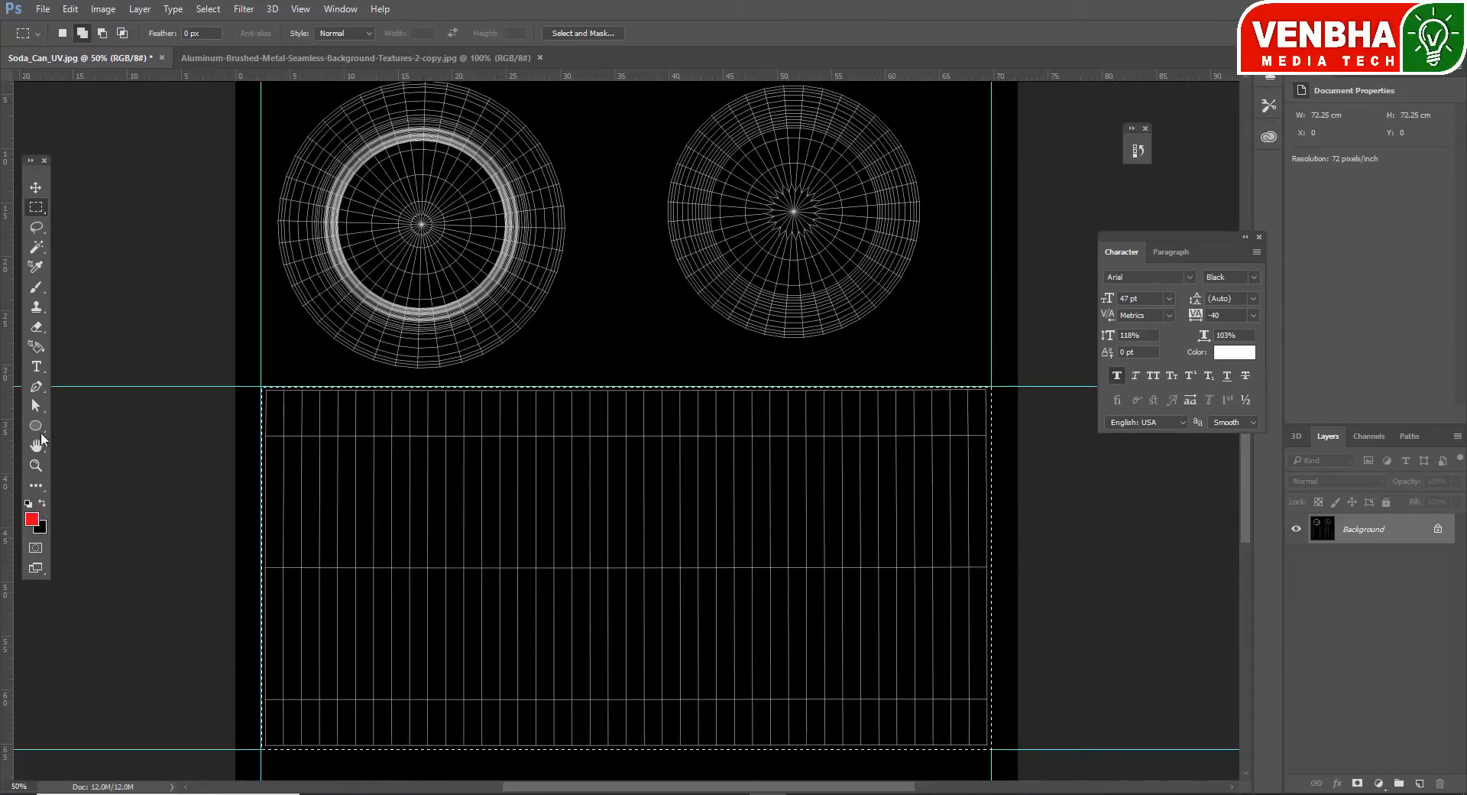
{"action": "left_click", "coordinate": [1419, 783]}
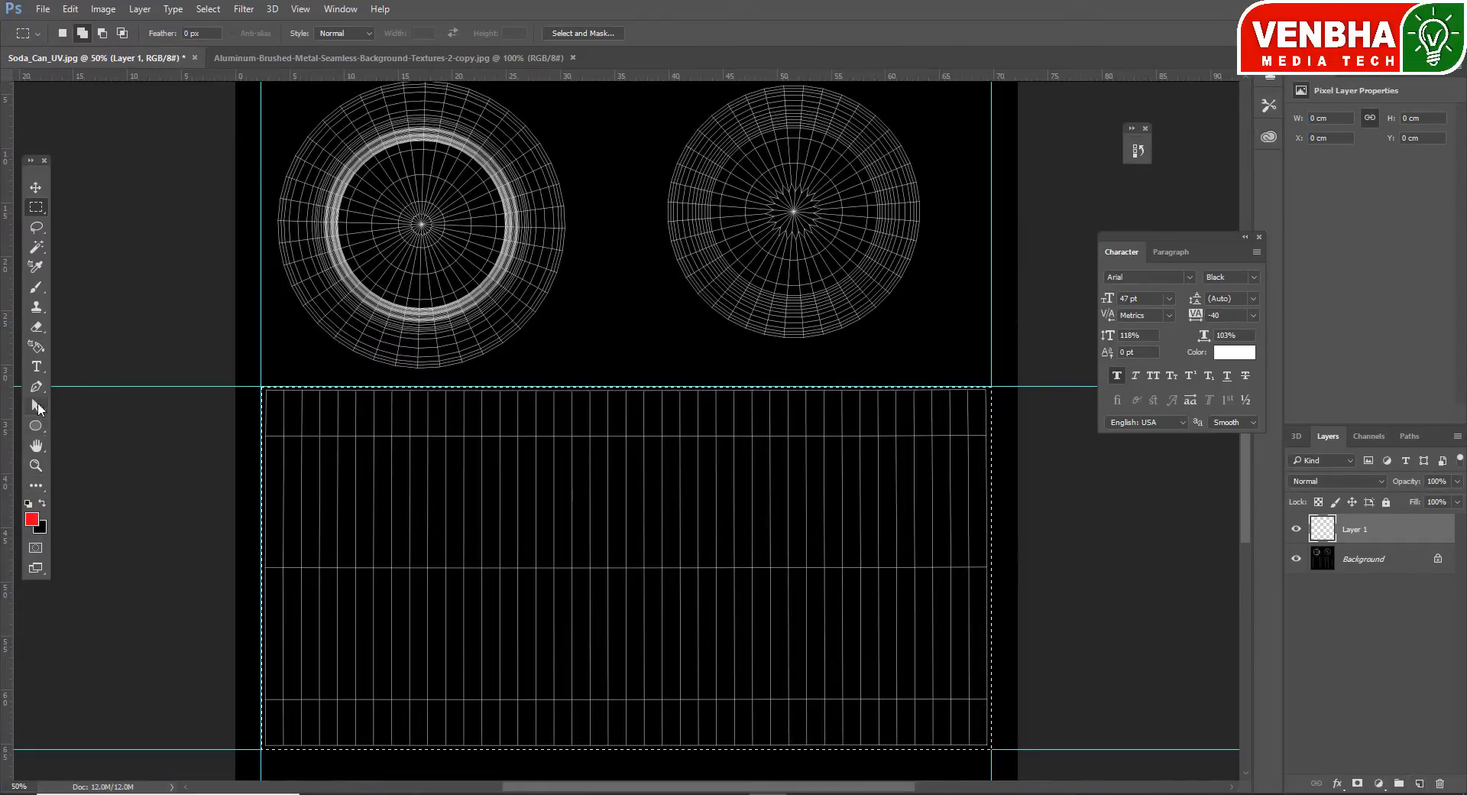
- Set up the Gradient tool with the Foreground to Background preset, changing the end stop from black to a lighter red
{"action": "left_click", "coordinate": [32, 481]}
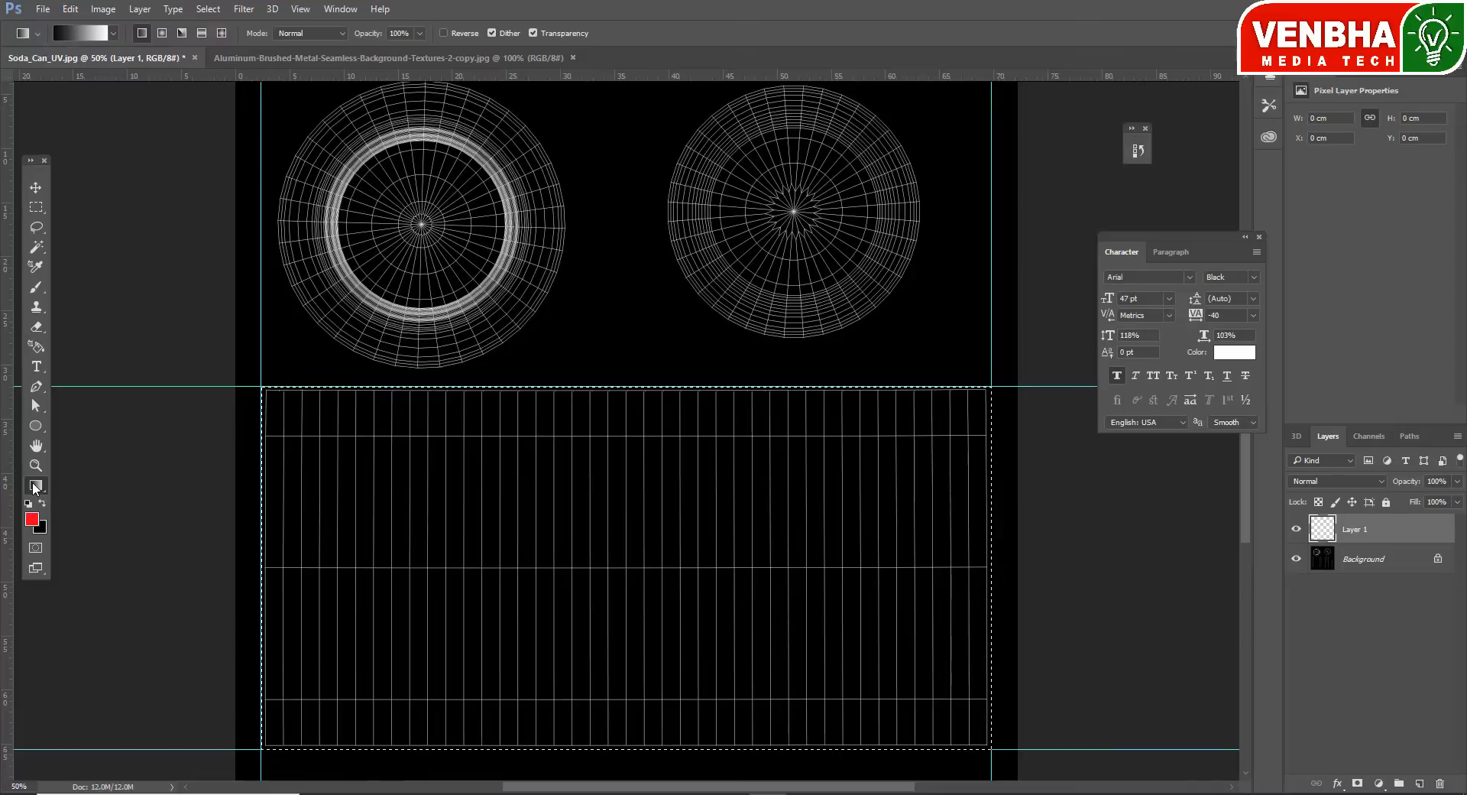
{"action": "left_click", "coordinate": [66, 32]}
{"action": "left_click", "coordinate": [969, 234]}
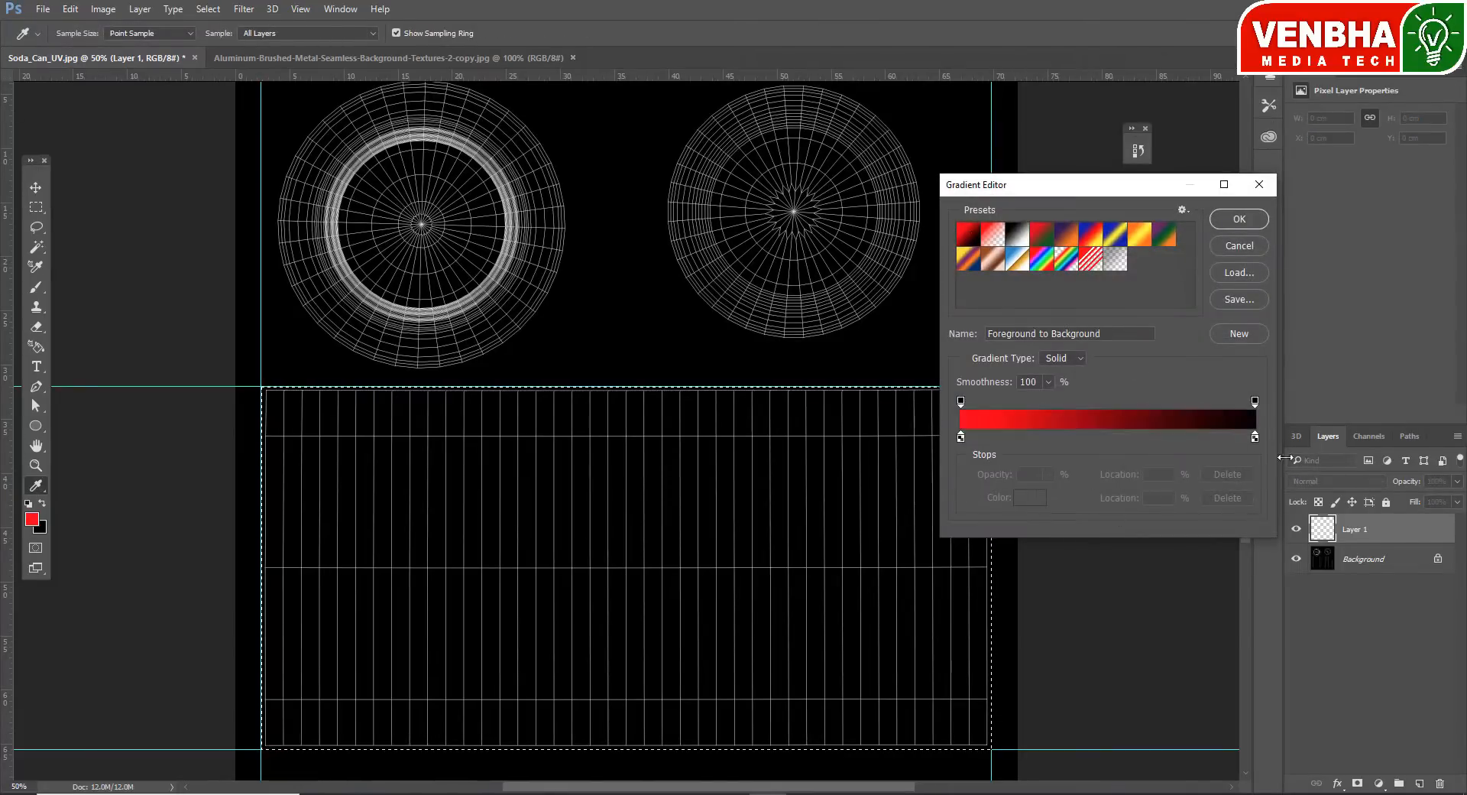
{"action": "left_click", "coordinate": [1256, 437]}
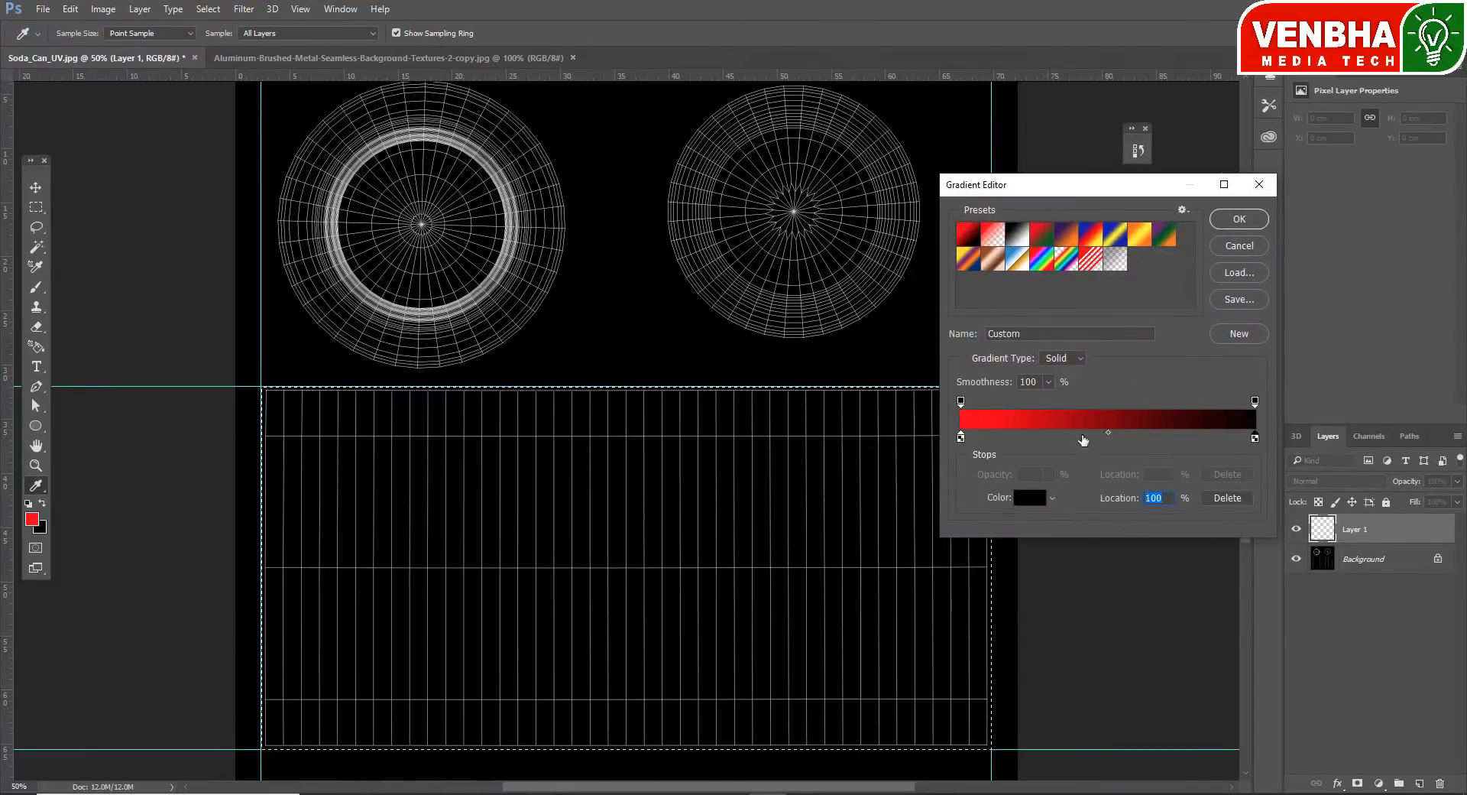
{"action": "left_click", "coordinate": [1028, 498]}
{"action": "left_click_drag", "start_coordinate": [1146, 191], "coordinate": [1198, 93]}
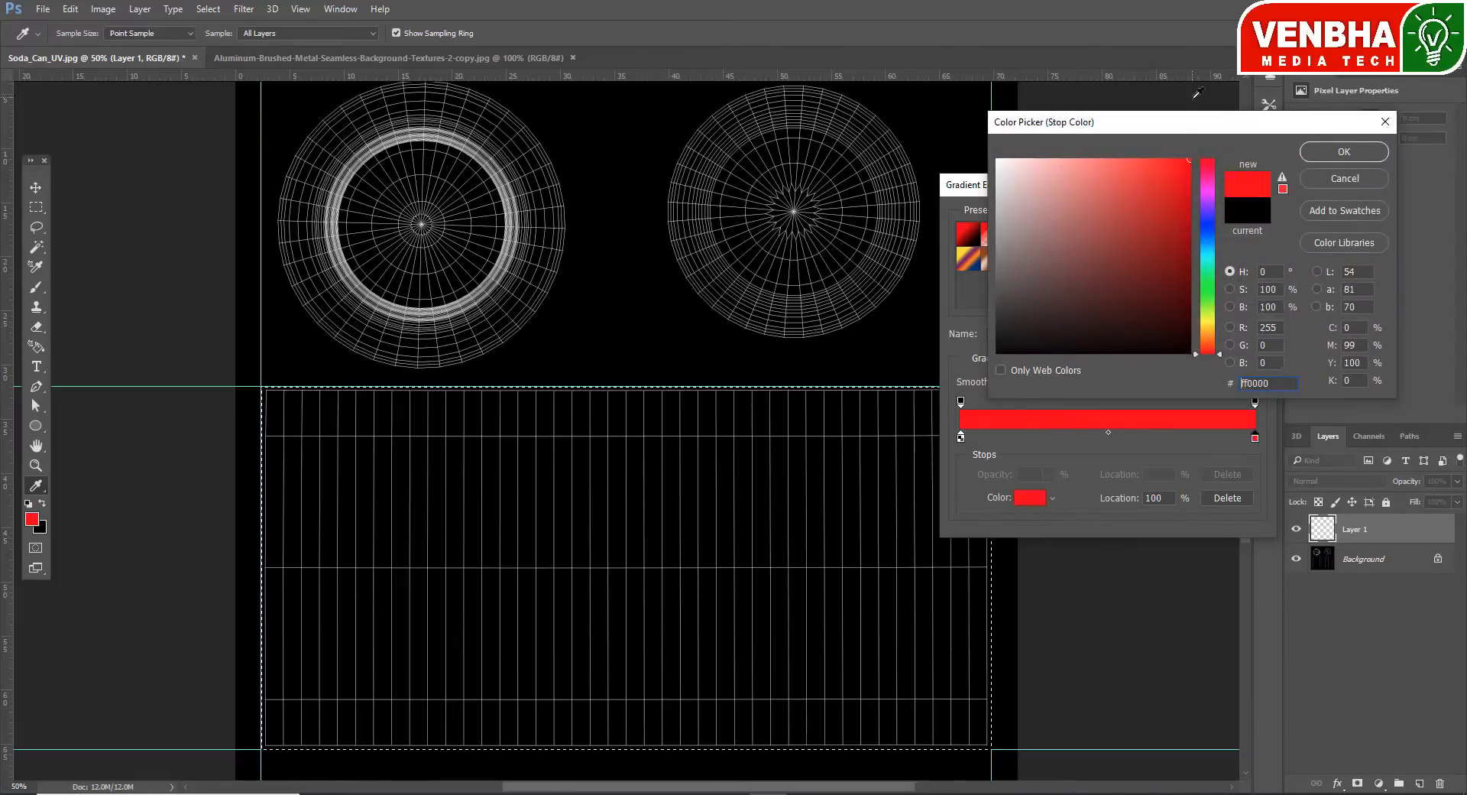
{"action": "left_click", "coordinate": [1126, 159]}
{"action": "mouse_move", "coordinate": [1139, 166]}
{"action": "left_mouse_down"}
{"action": "mouse_move", "coordinate": [1150, 171]}
{"action": "mouse_move", "coordinate": [1141, 160]}
{"action": "left_mouse_up"}
{"action": "left_click", "coordinate": [1331, 156]}
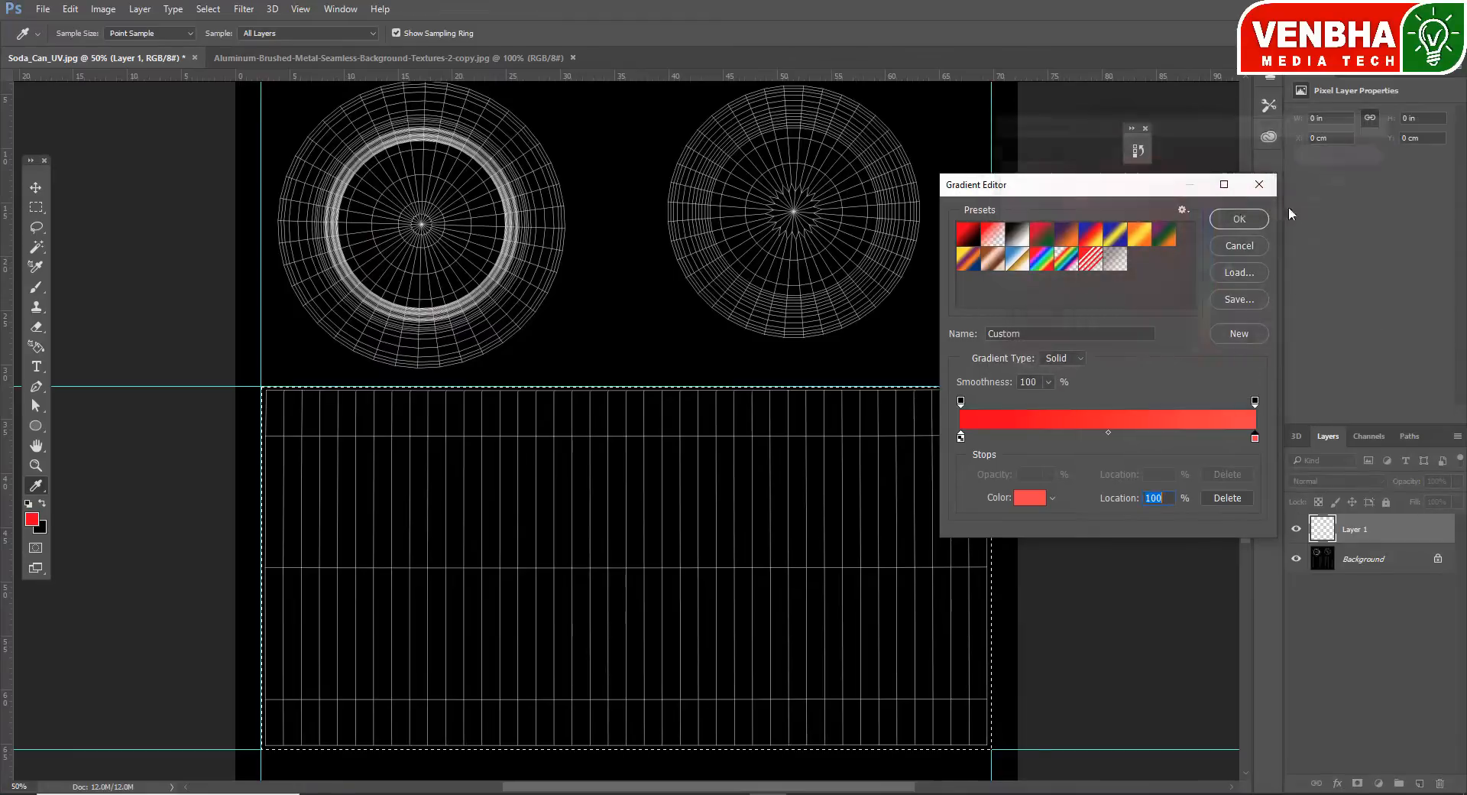
{"action": "left_click", "coordinate": [1239, 220]}
- Fill the selected rectangle with the red gradient from its lower edge up to its upper edge, and deselect
{"action": "left_click_drag", "start_coordinate": [670, 751], "coordinate": [672, 387]}
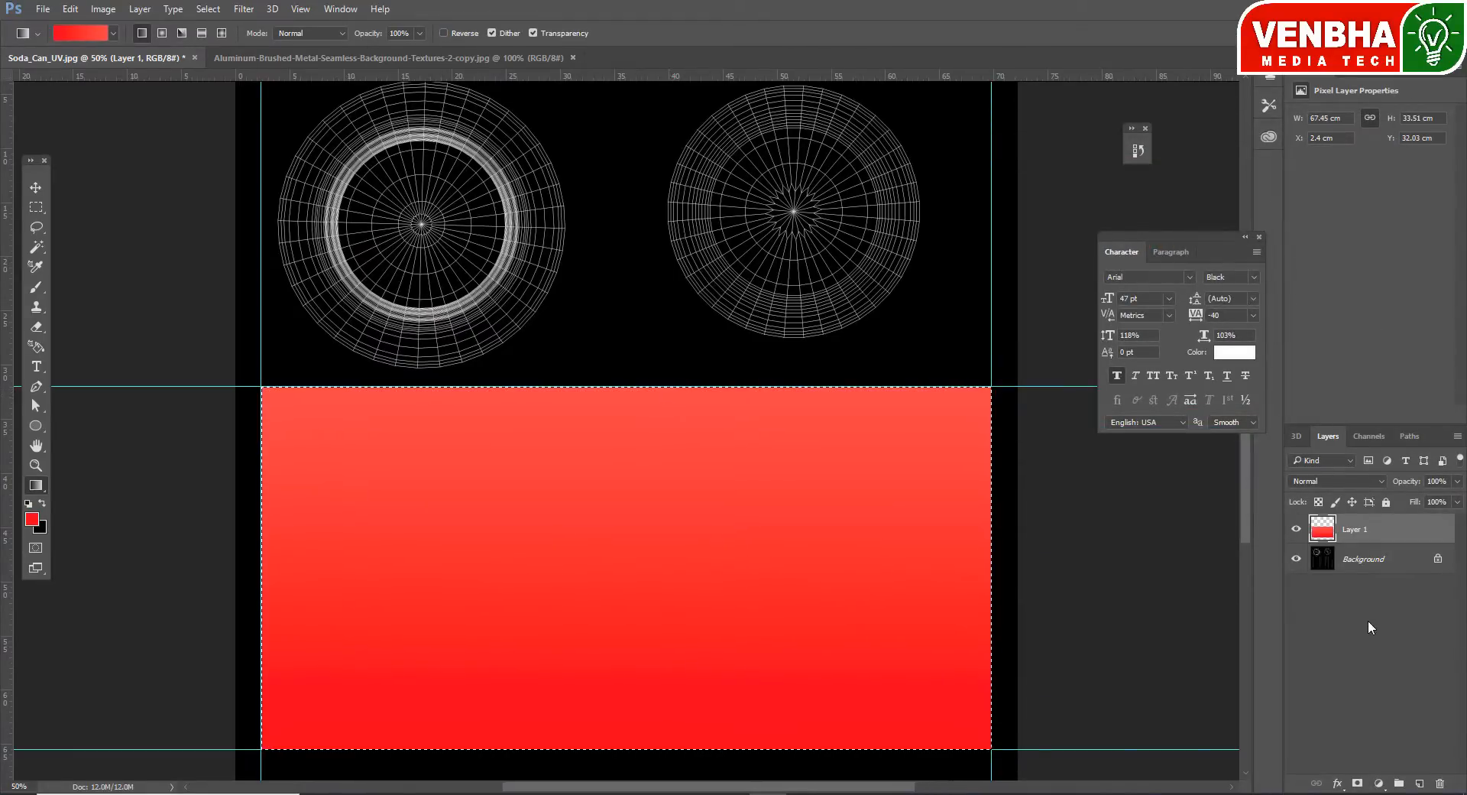
{"action": "key", "text": "ctrl+d"}
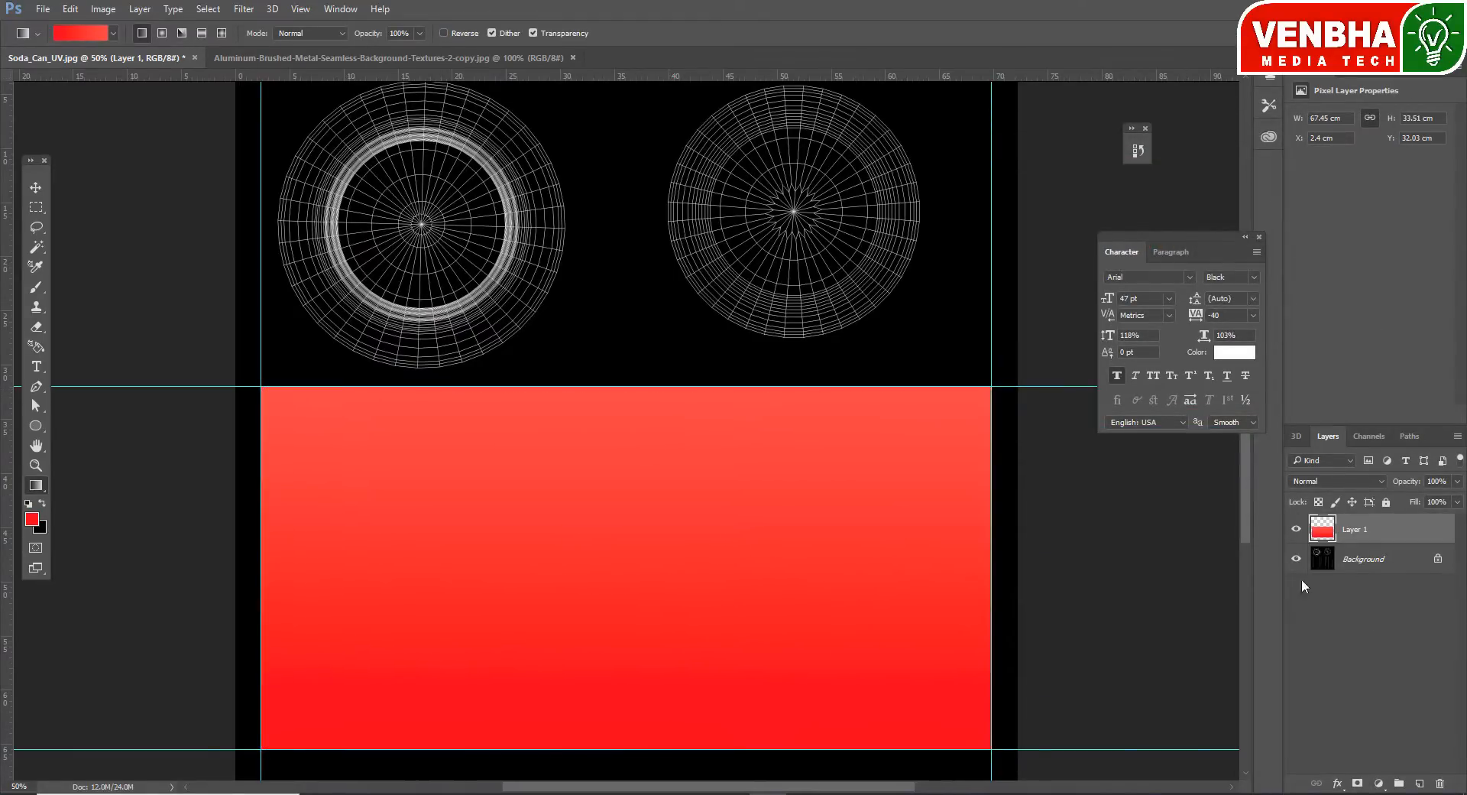
- Add the white text "SODA CAN" on the red label area
{"action": "key", "text": "t"}
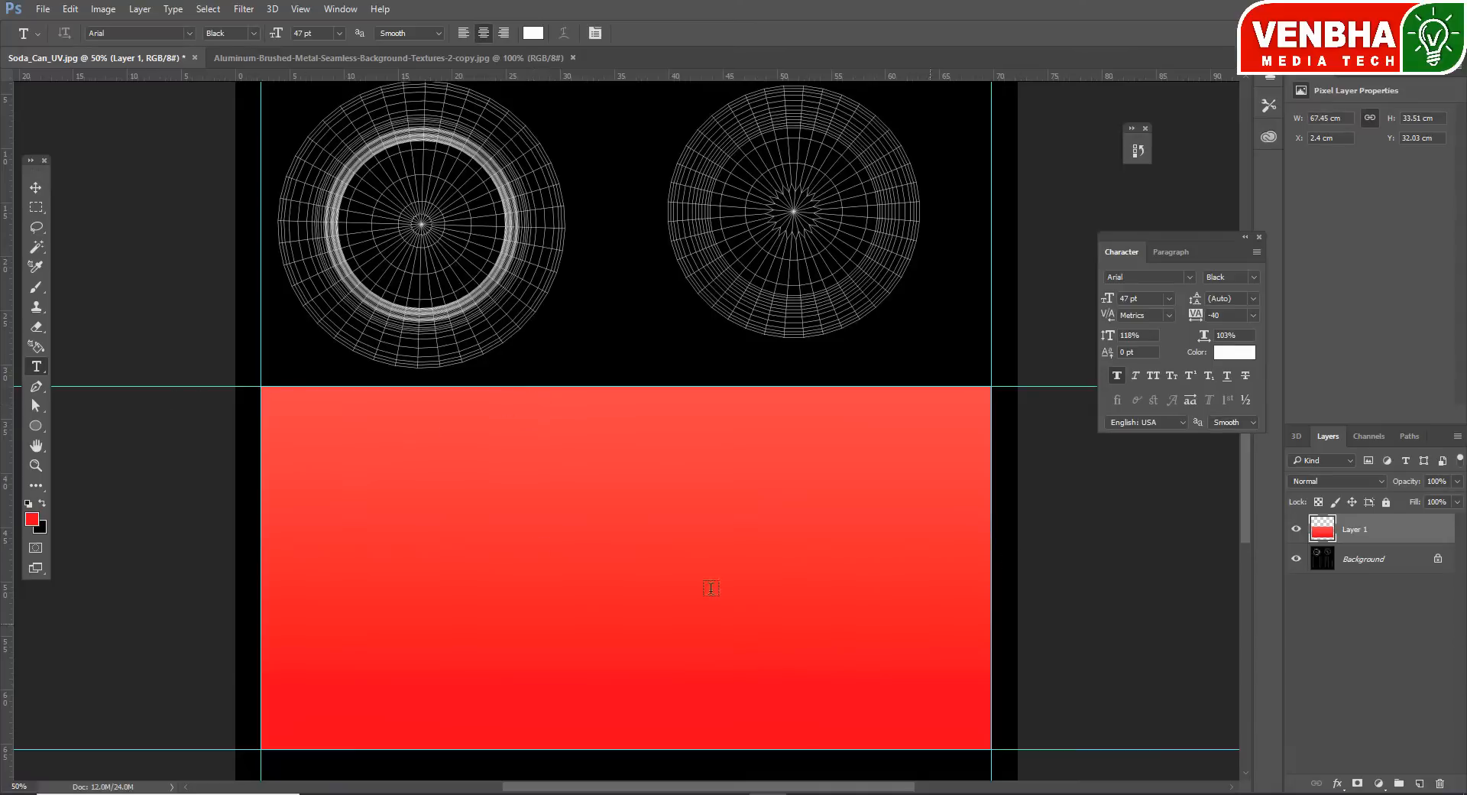
{"action": "left_click", "coordinate": [374, 569]}
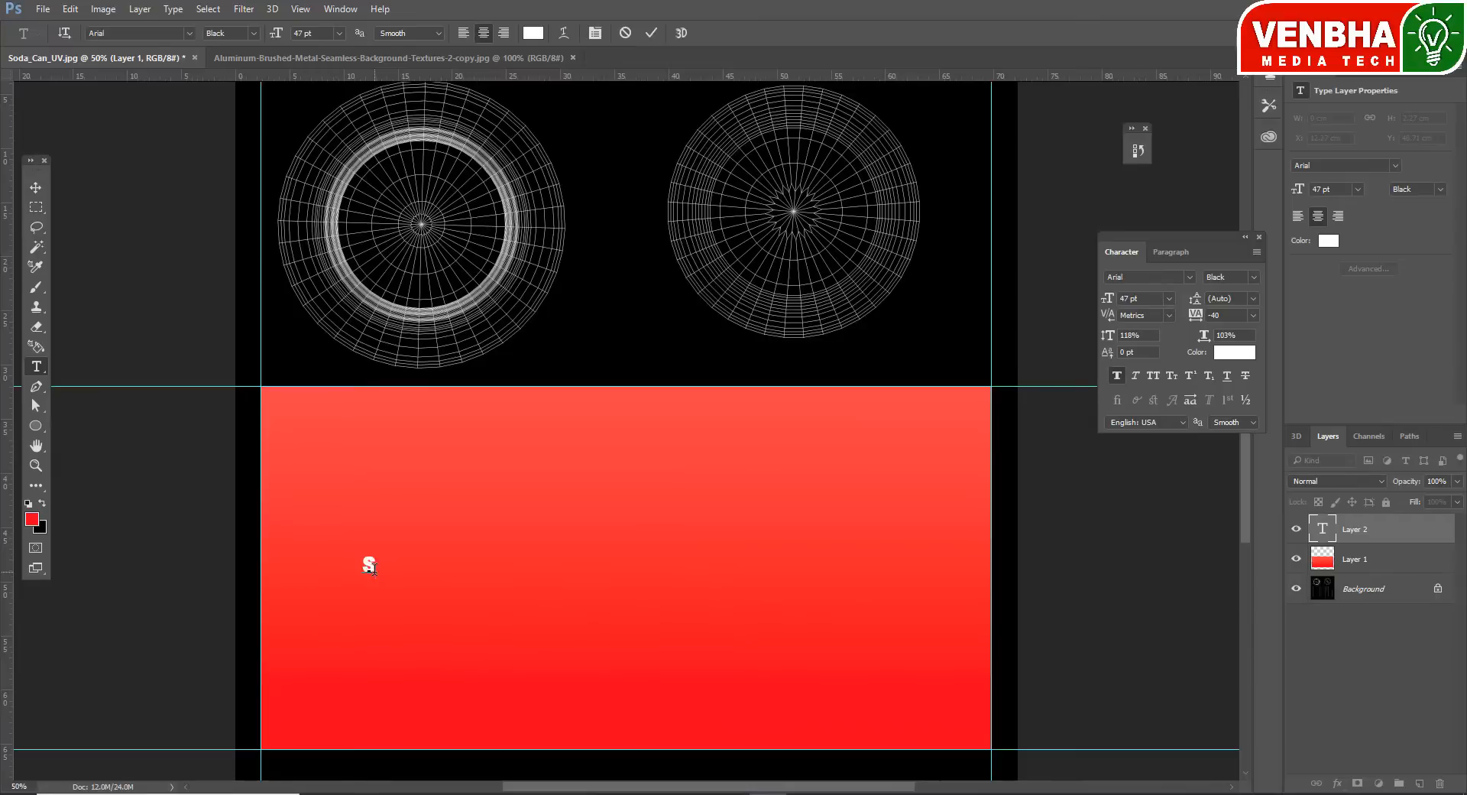
{"action": "type", "text": "SODA cAN"}
{"action": "key", "text": "BackSpace"}
{"action": "key", "text": "BackSpace"}
{"action": "key", "text": "BackSpace"}
{"action": "key", "text": "BackSpace"}
{"action": "type", "text": "CAN"}
- Enlarge the SODA CAN text to 224 pt and move it to the centre of the label's lower half
{"action": "key", "text": "ctrl+a"}
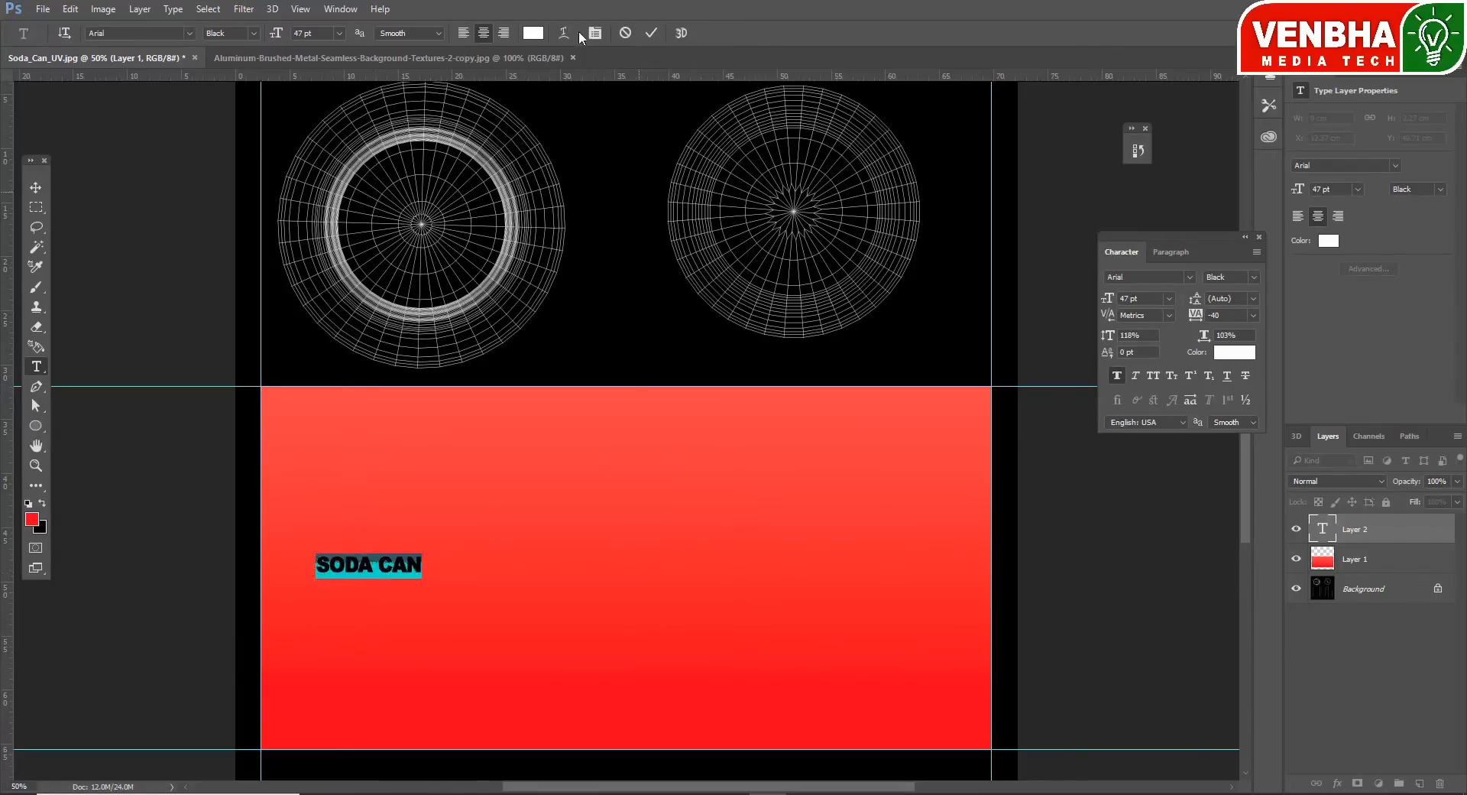
{"action": "left_click", "coordinate": [334, 31]}
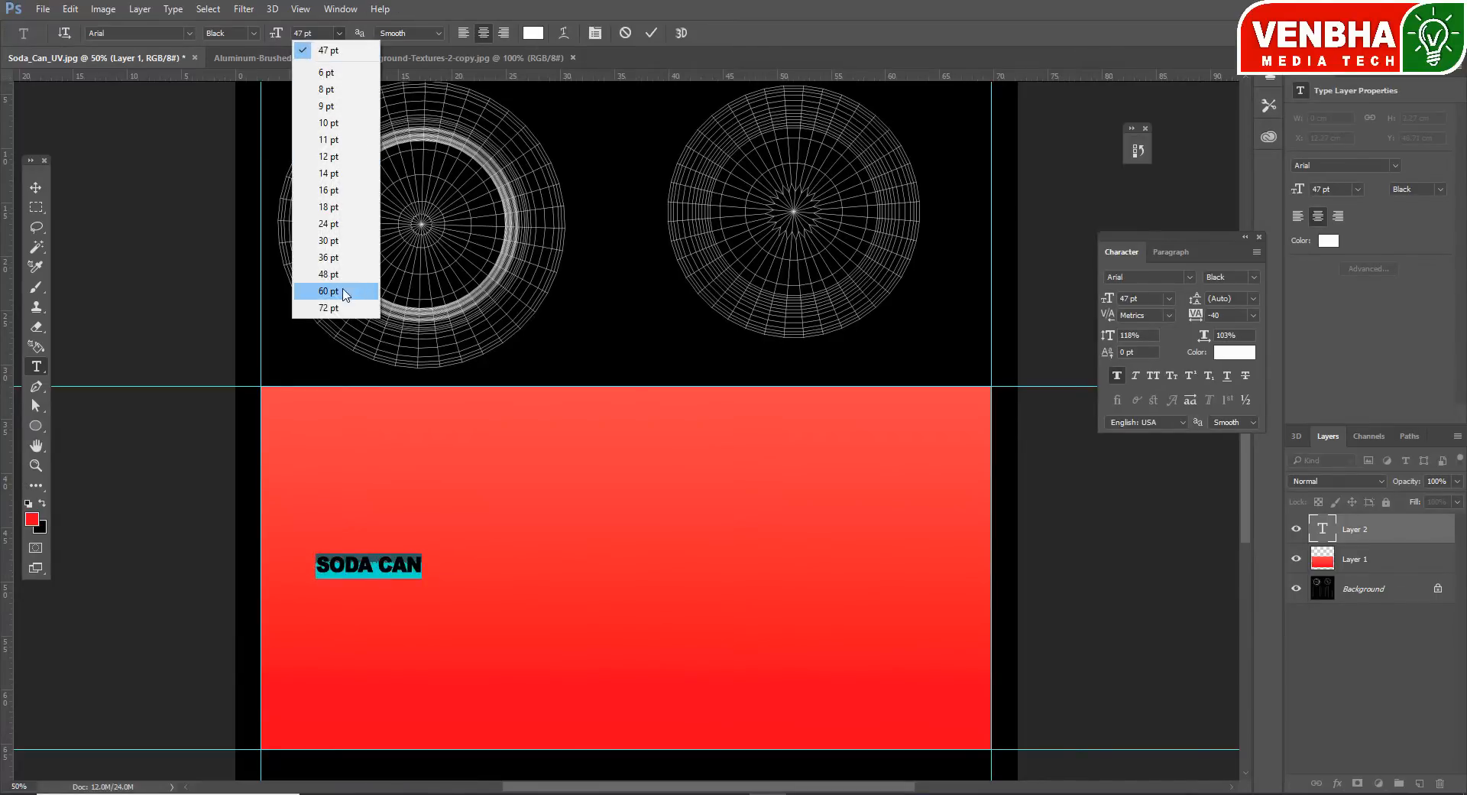
{"action": "left_click", "coordinate": [329, 308]}
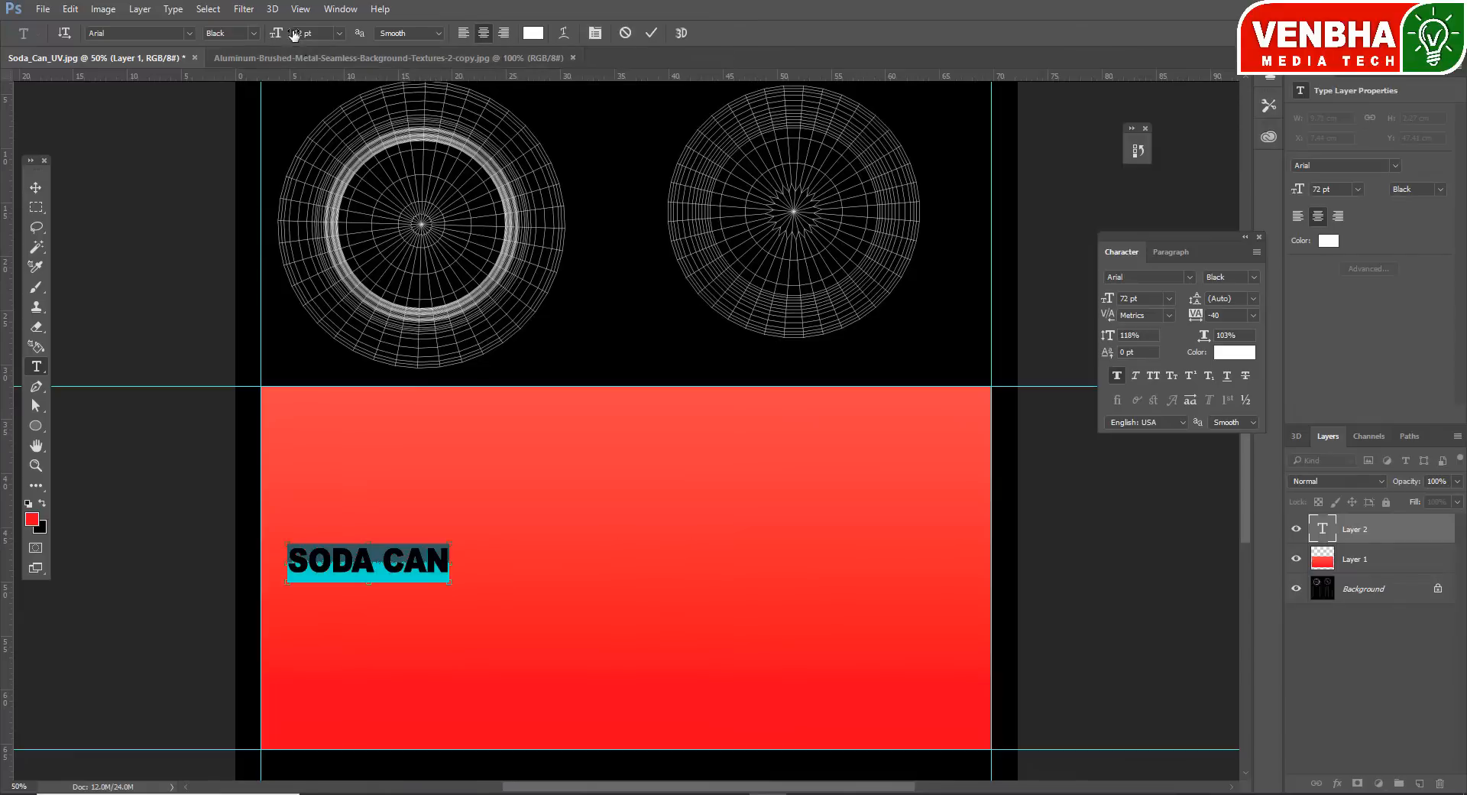
{"action": "left_click_drag", "start_coordinate": [300, 34], "coordinate": [415, 35]}
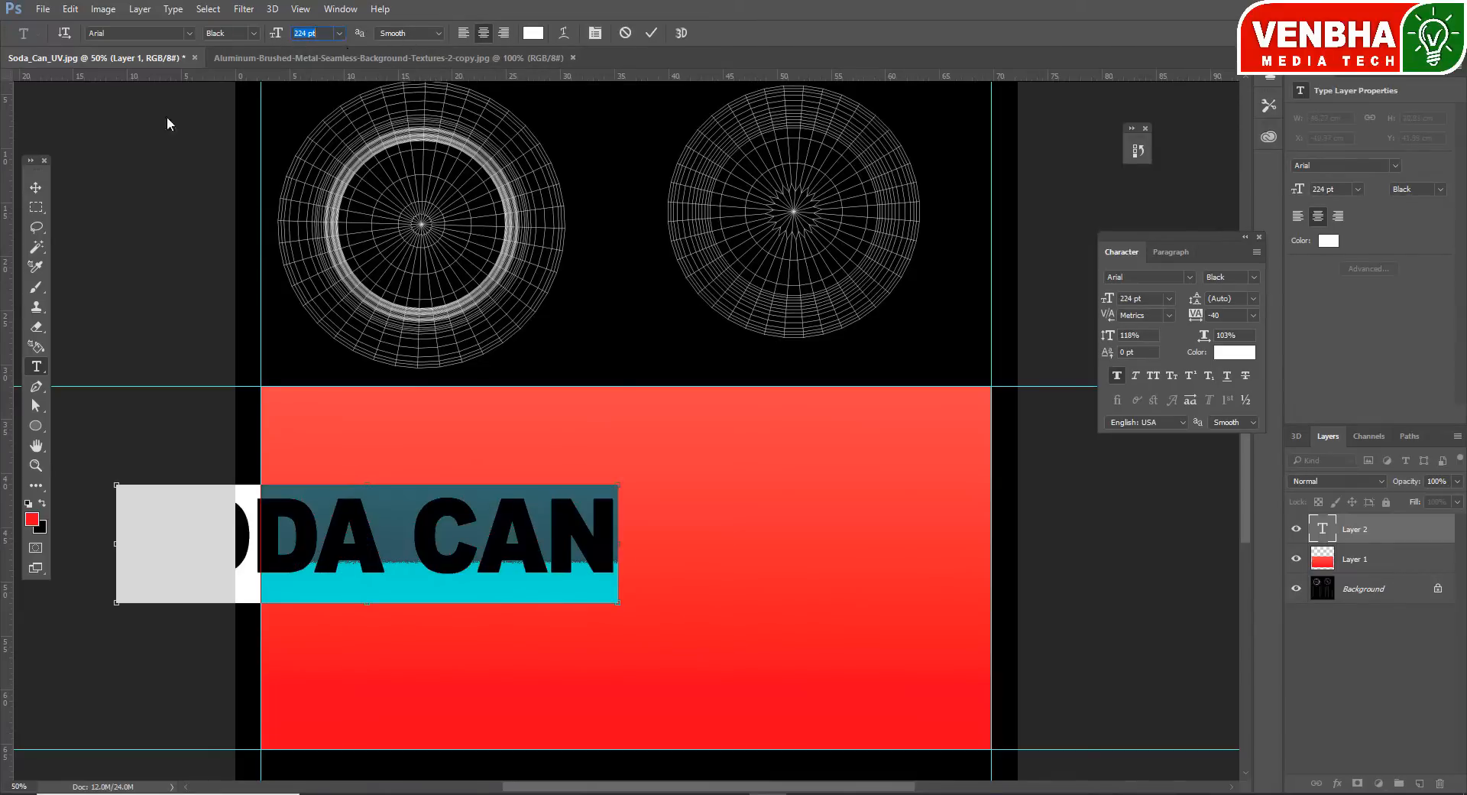
{"action": "left_click", "coordinate": [35, 187]}
{"action": "left_click_drag", "start_coordinate": [518, 534], "coordinate": [775, 616]}
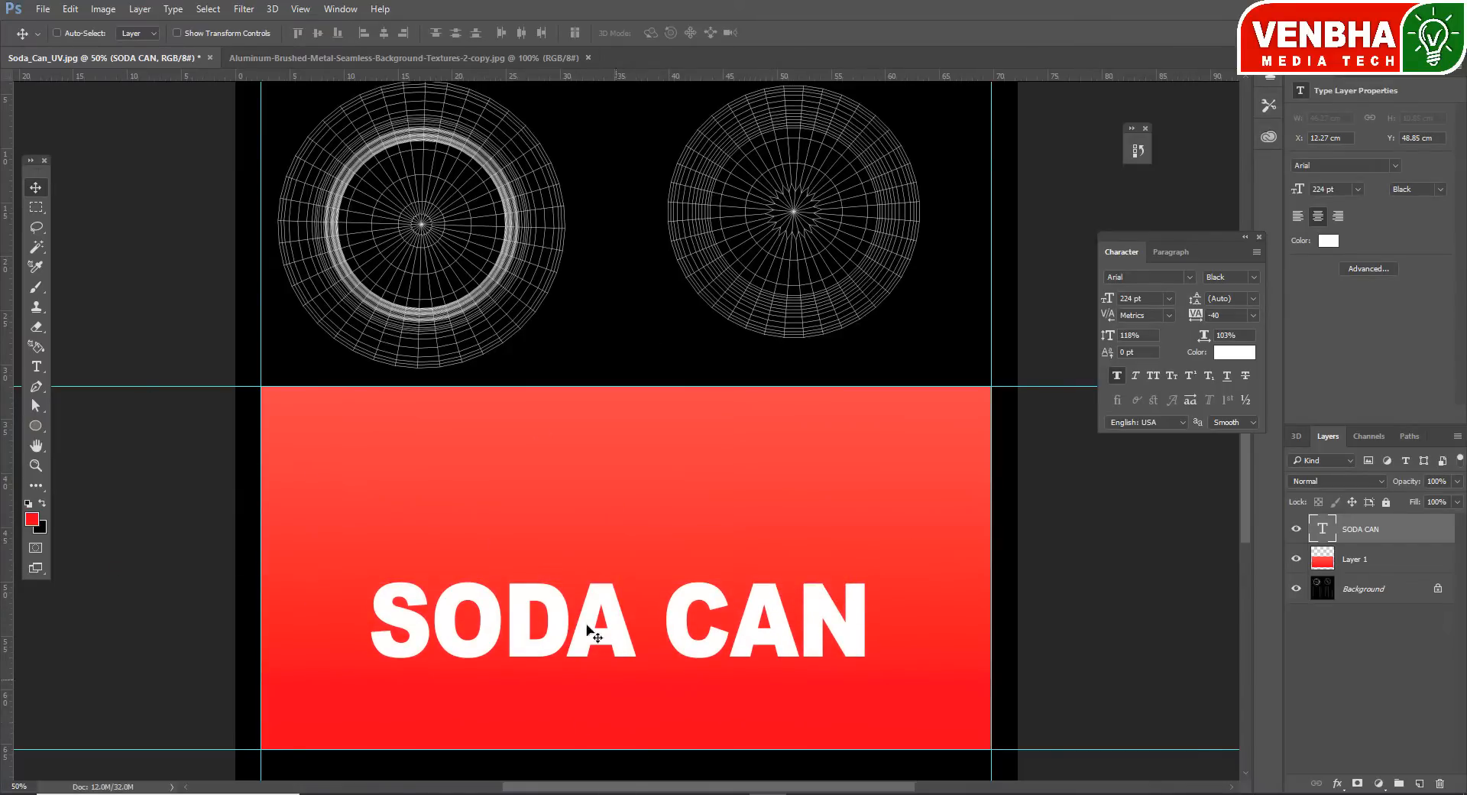
- Open the logo image New_Logo01.png
{"action": "left_click", "coordinate": [42, 9]}
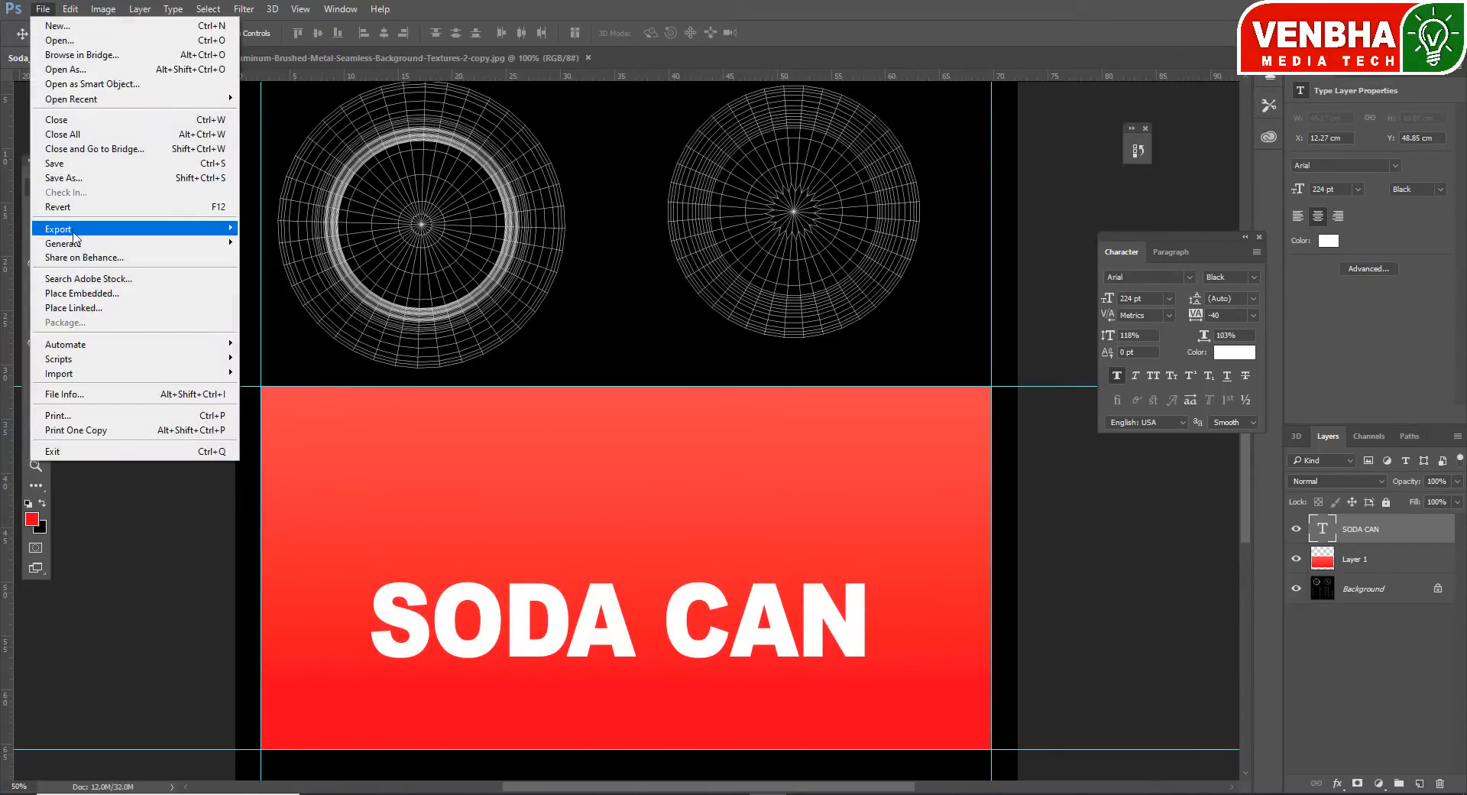
{"action": "mouse_move", "coordinate": [74, 231]}
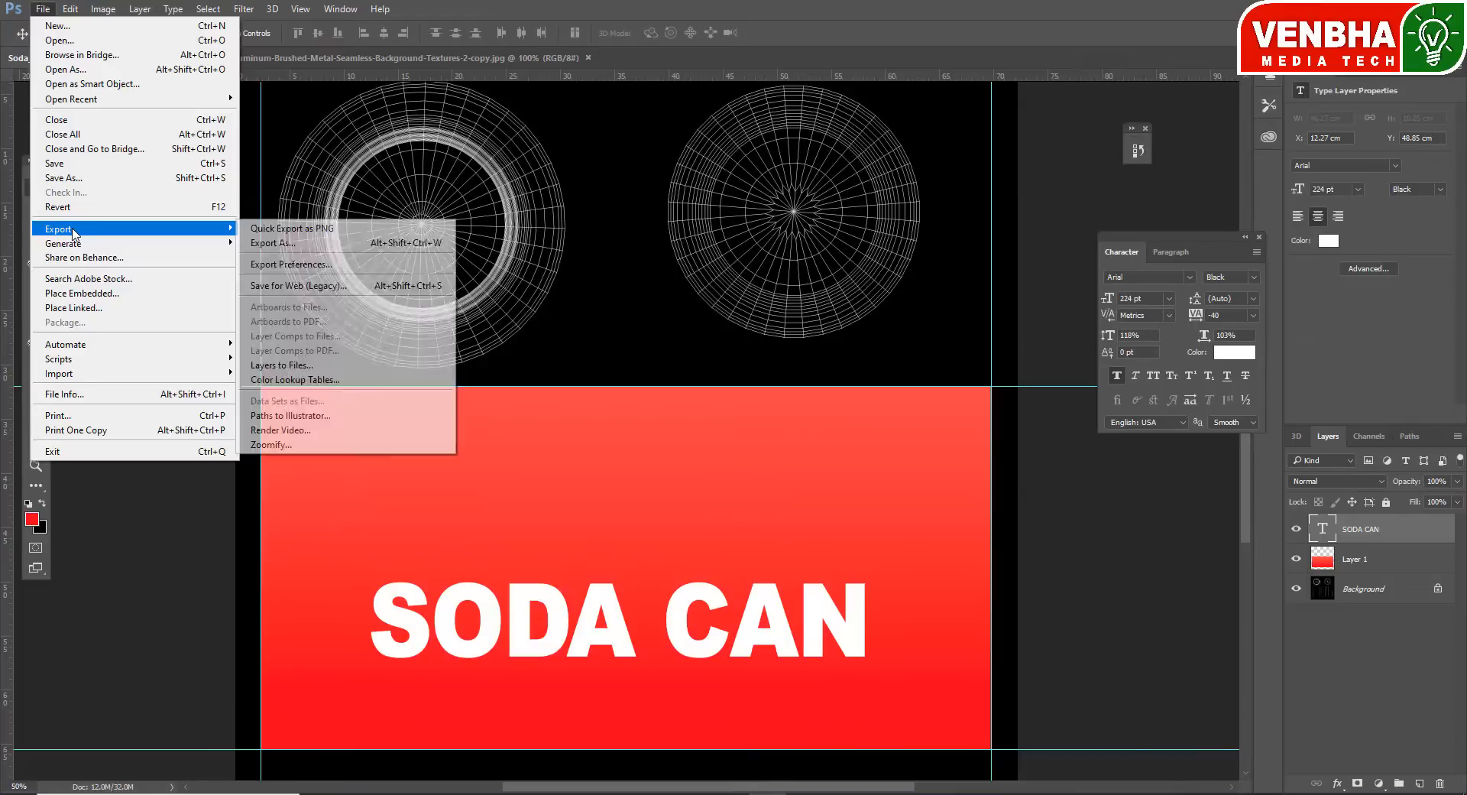
{"action": "left_click", "coordinate": [72, 43]}
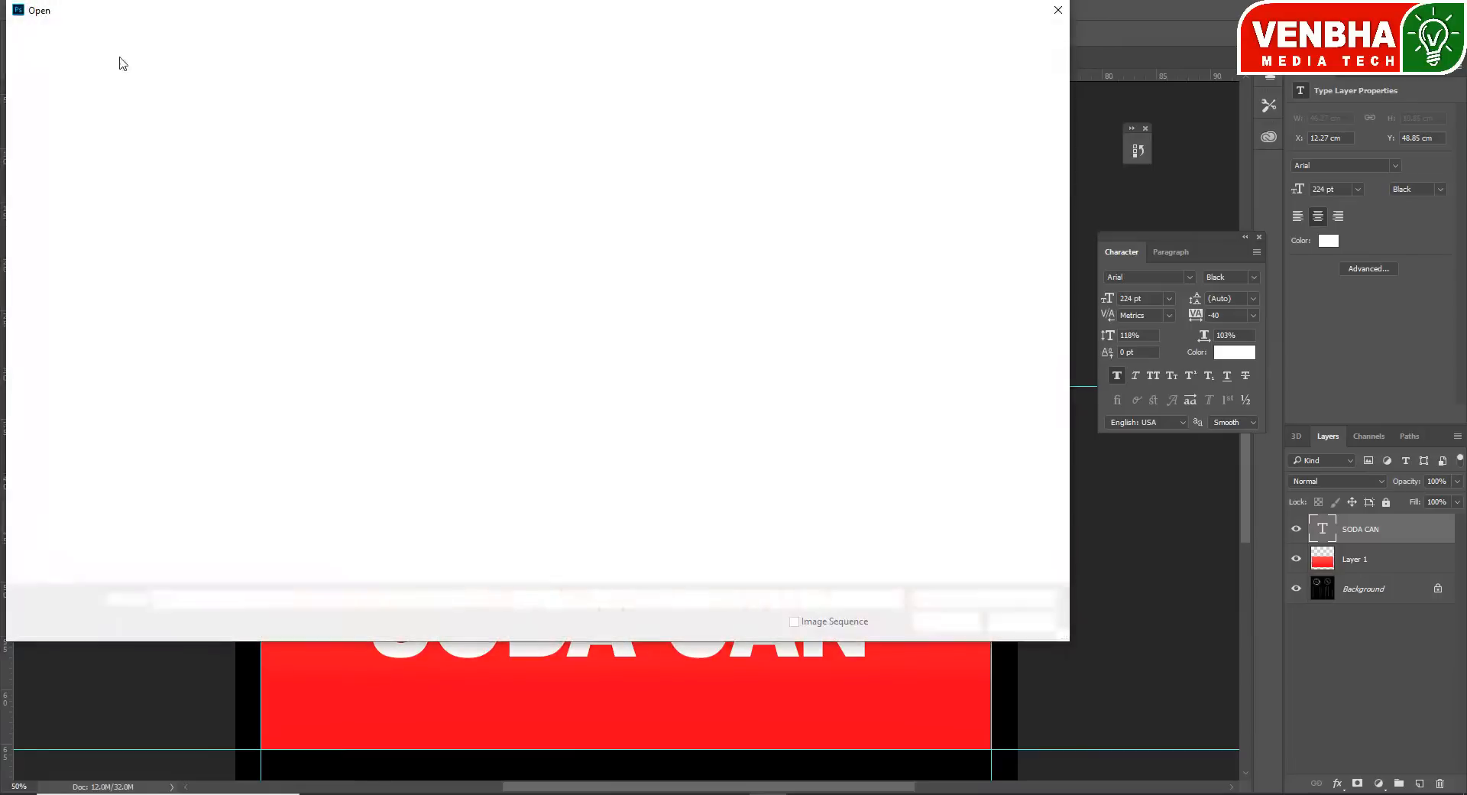
{"action": "double_click", "coordinate": [683, 143]}
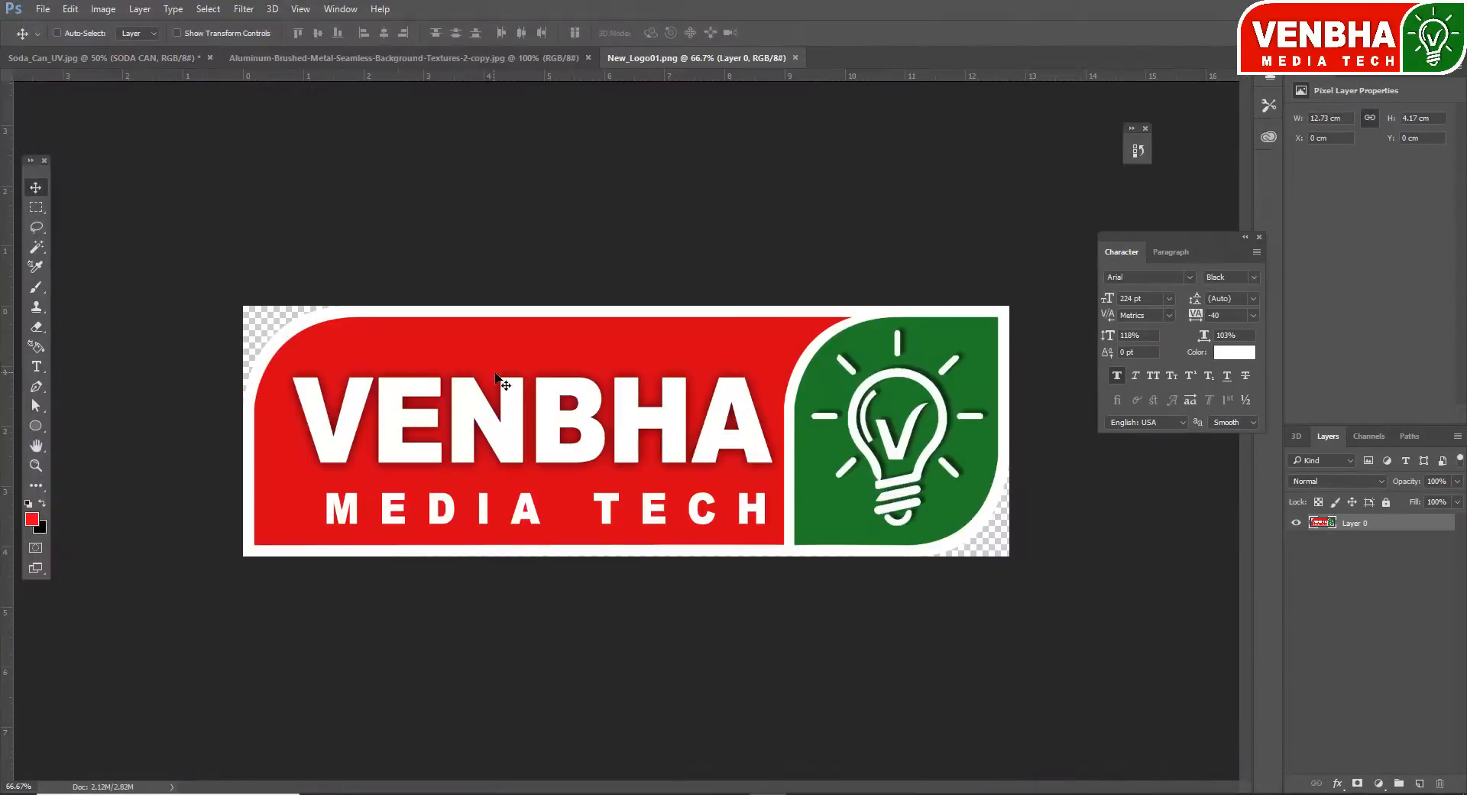
- Bring the logo into the Soda_Can_UV document, scale it to about 26.7 by 8.75 cm and centre it above the SODA CAN text
{"action": "left_click_drag", "start_coordinate": [703, 459], "coordinate": [683, 522]}
{"action": "key", "text": "ctrl+t"}
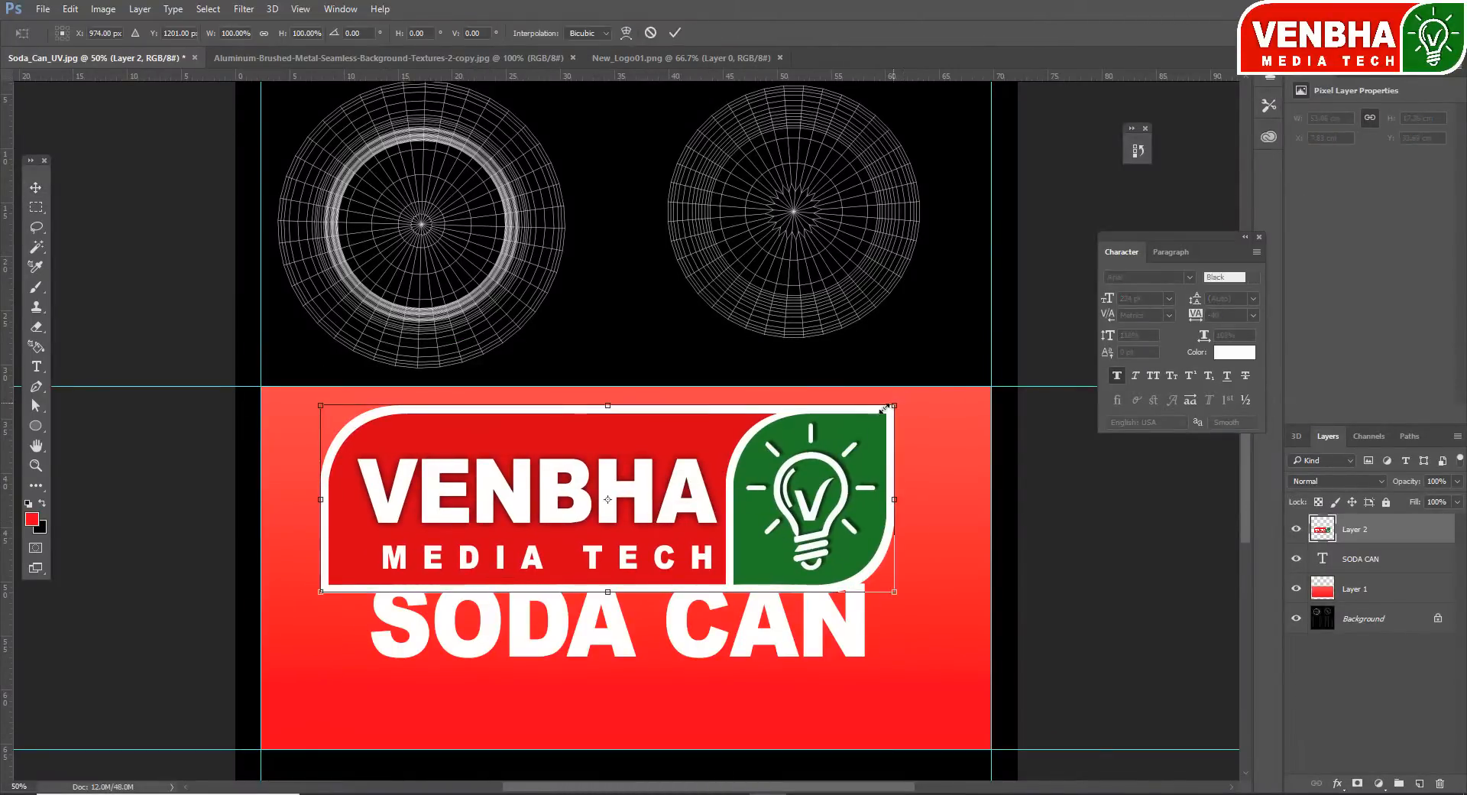
{"action": "left_click_drag", "start_coordinate": [885, 409], "coordinate": [760, 479]}
{"action": "key", "text": "Return"}
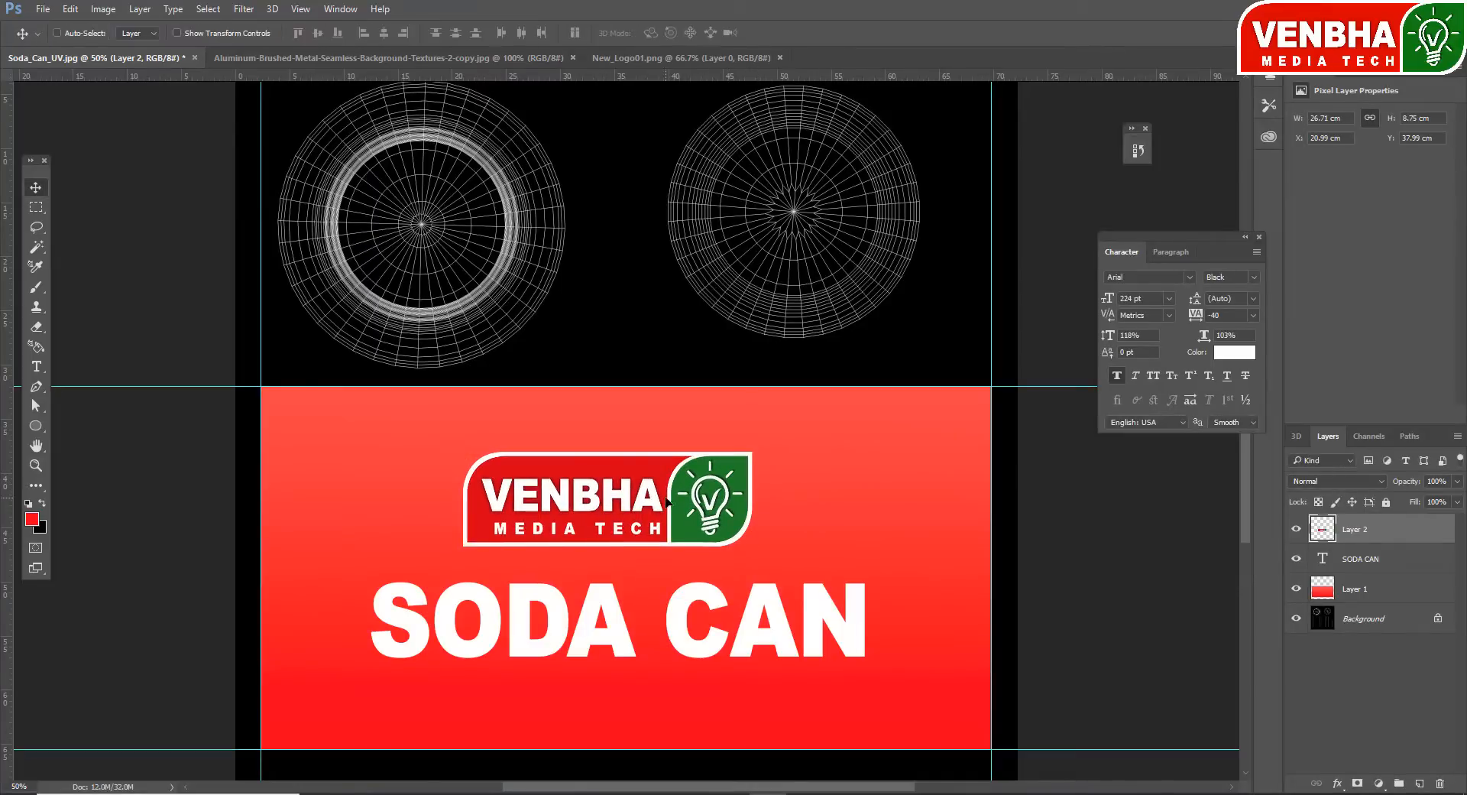
{"action": "left_click_drag", "start_coordinate": [667, 503], "coordinate": [677, 503]}
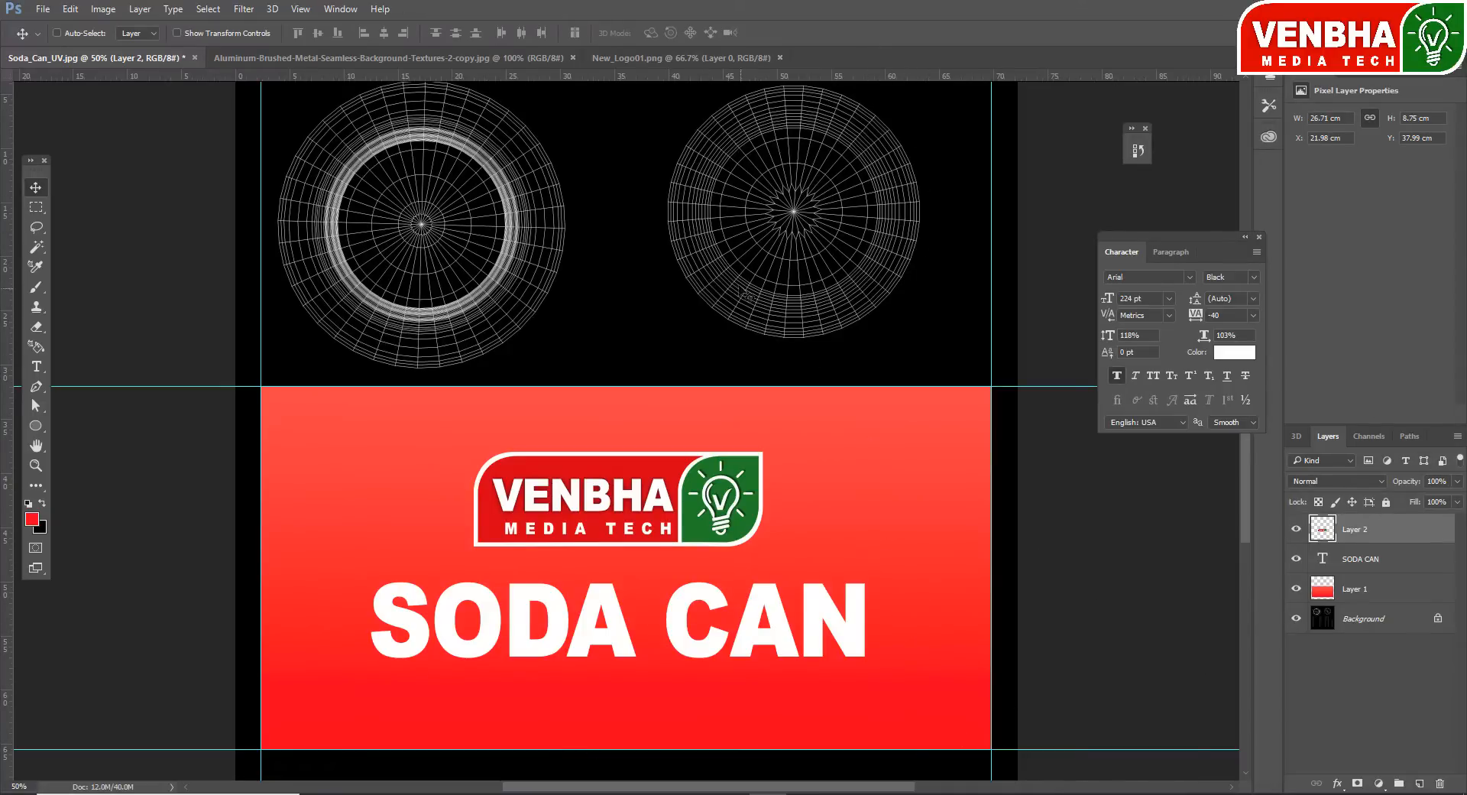
- Switch to the brushed aluminium texture document
{"action": "left_click_drag", "start_coordinate": [765, 224], "coordinate": [781, 298]}
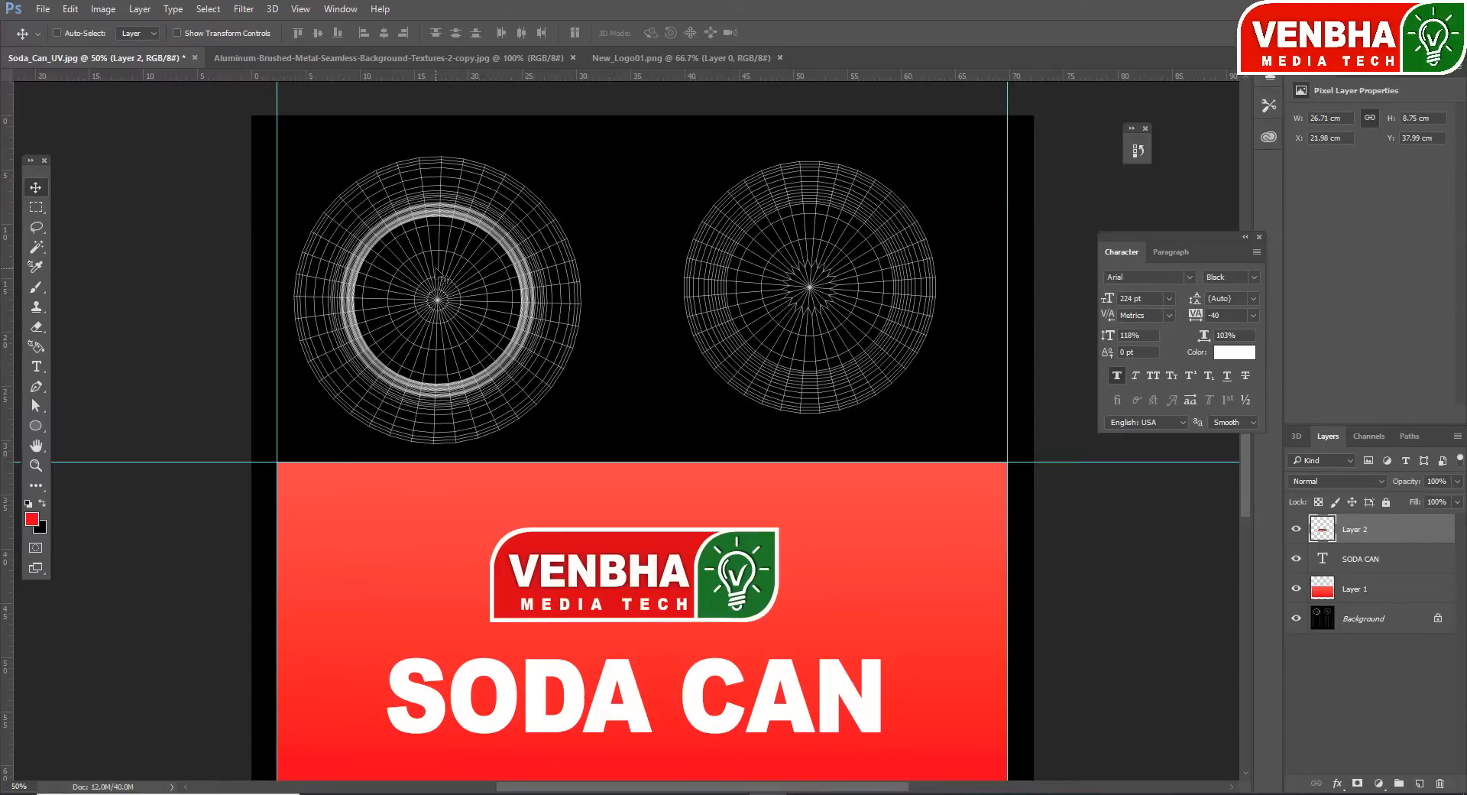
{"action": "left_click", "coordinate": [441, 58]}
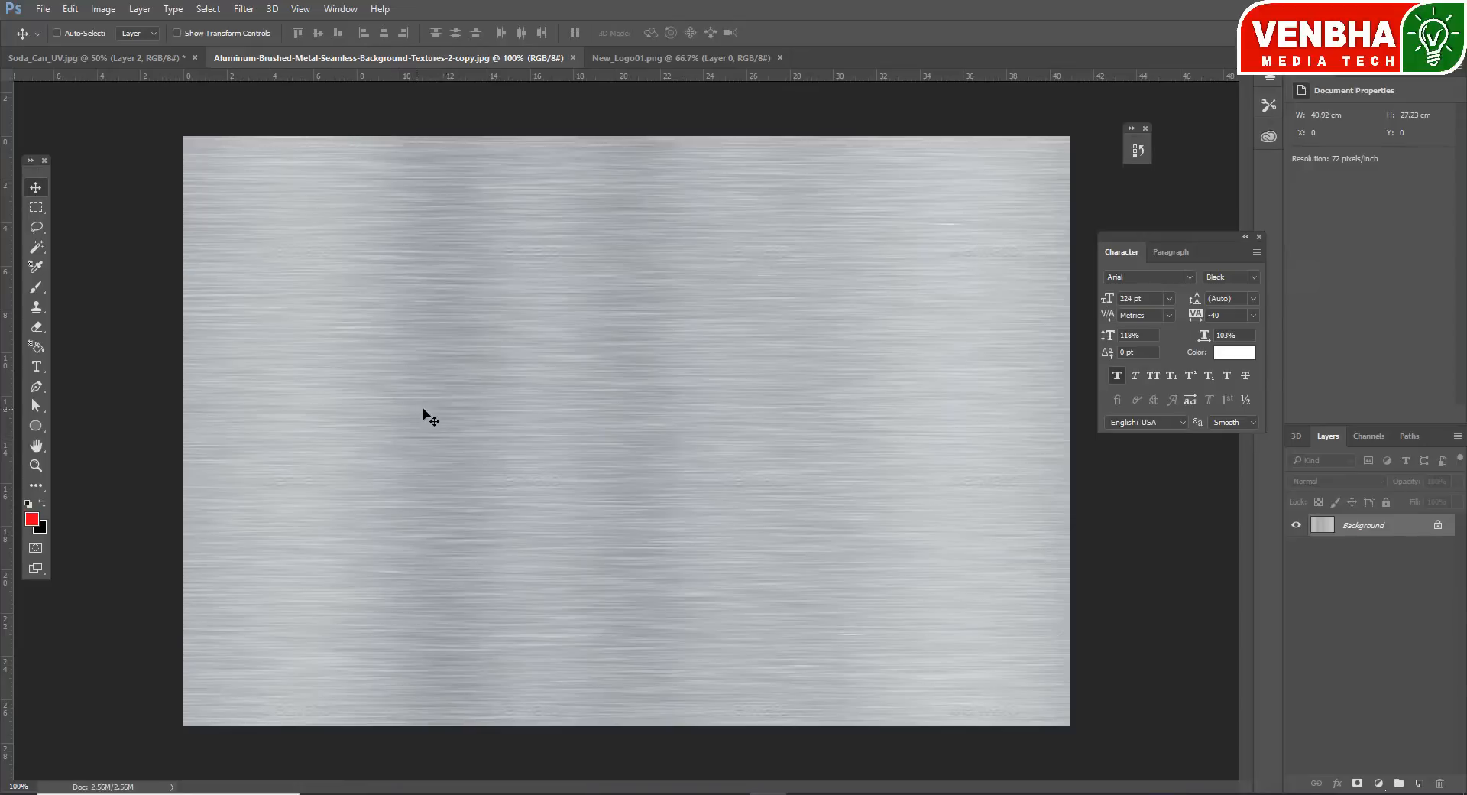
{"action": "left_click_drag", "start_coordinate": [424, 413], "coordinate": [428, 327]}
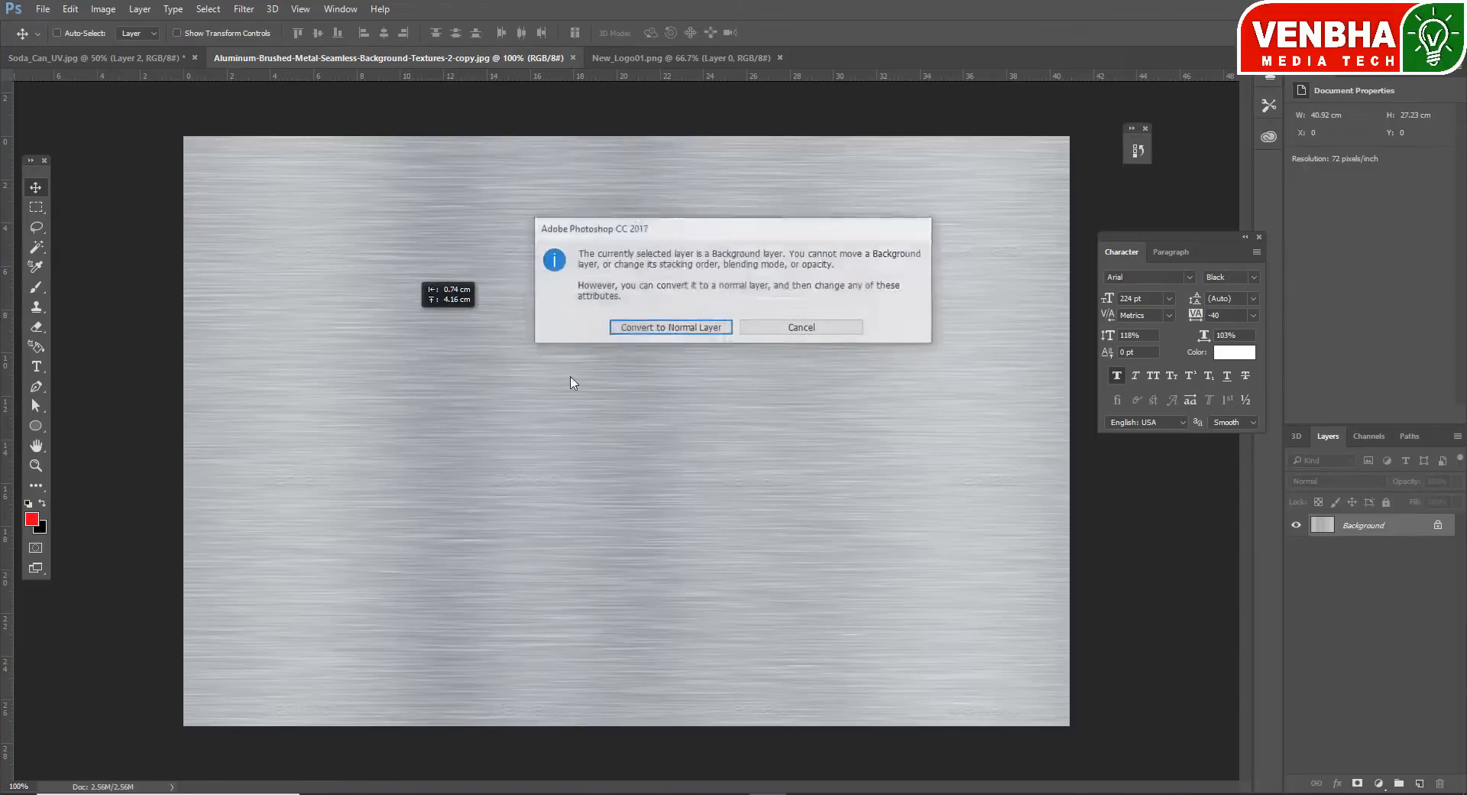
{"action": "left_click", "coordinate": [758, 333]}
{"action": "left_click", "coordinate": [103, 9]}
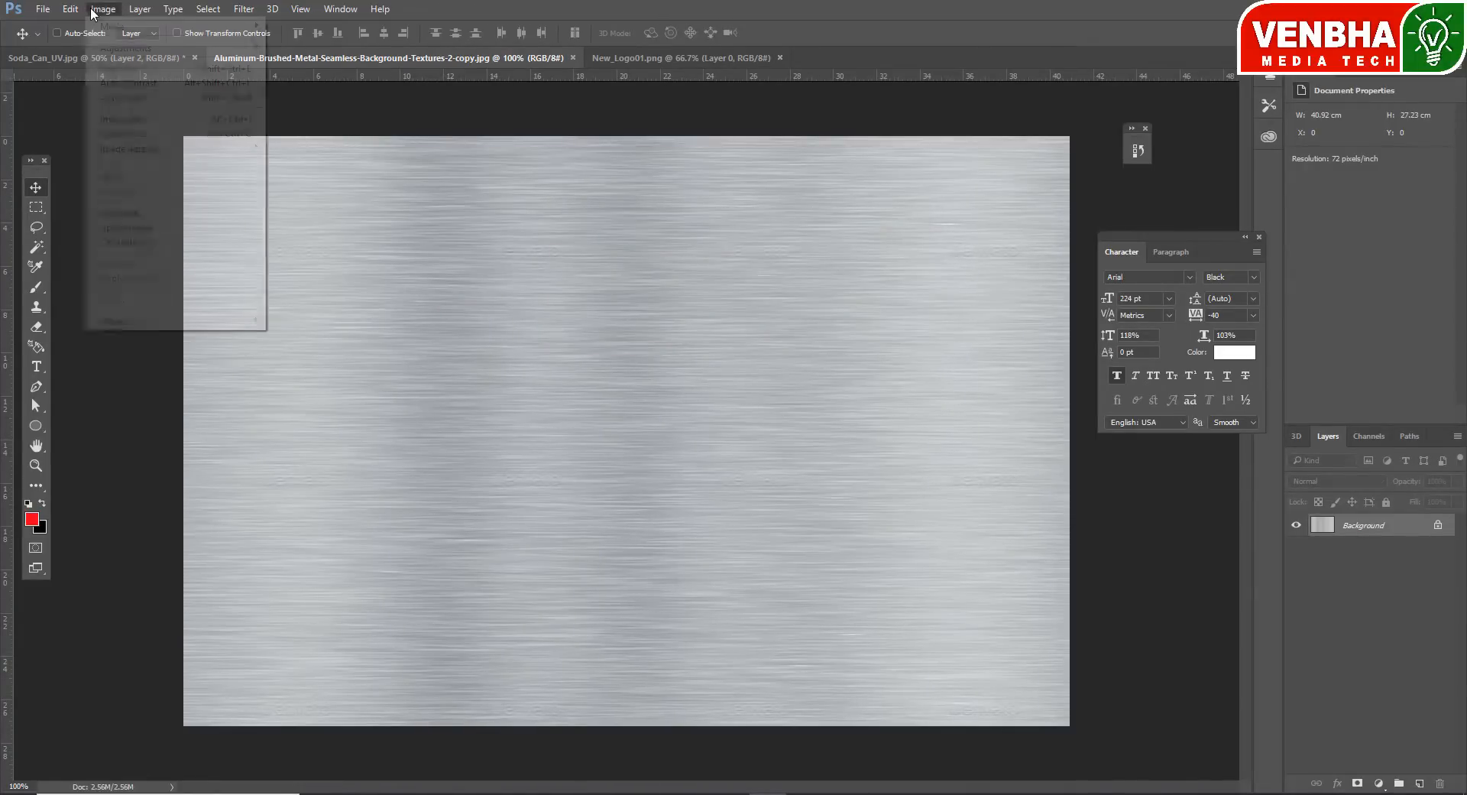
{"action": "mouse_move", "coordinate": [172, 48]}
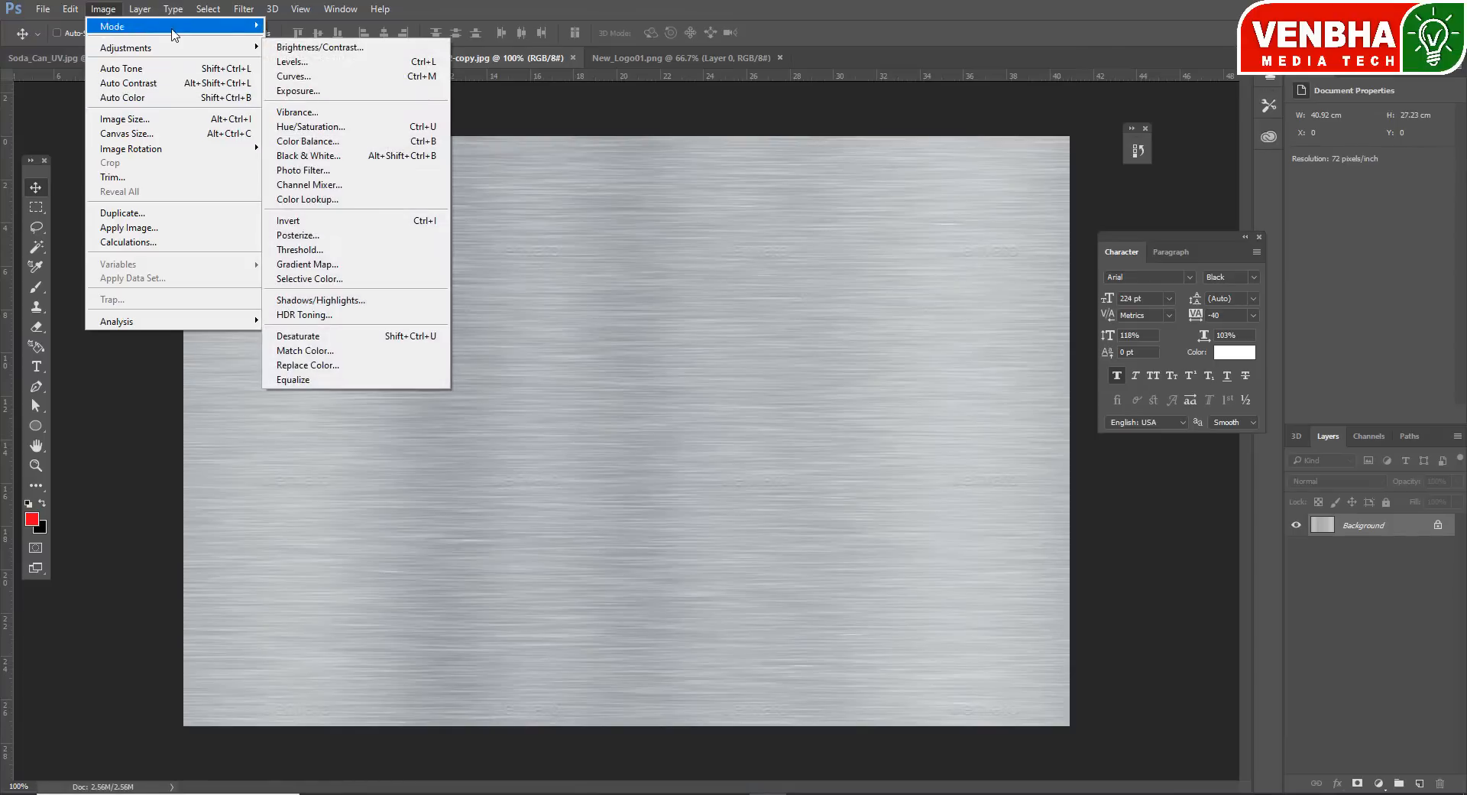
{"action": "left_click", "coordinate": [1373, 504]}
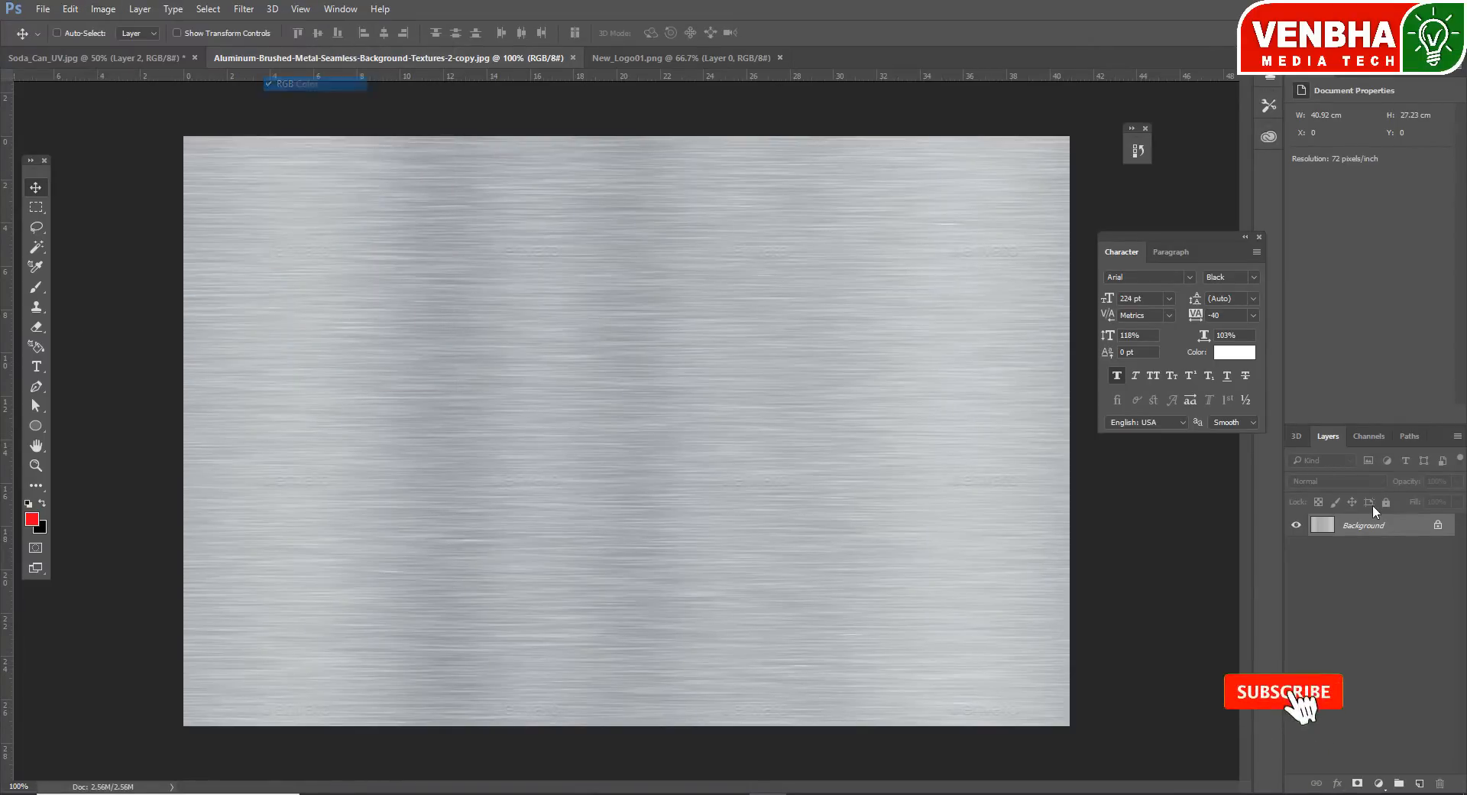
- Convert the brushed aluminium background into an editable layer and bring it into the Soda_Can_UV document
{"action": "double_click", "coordinate": [1358, 526]}
{"action": "key", "text": "Return"}
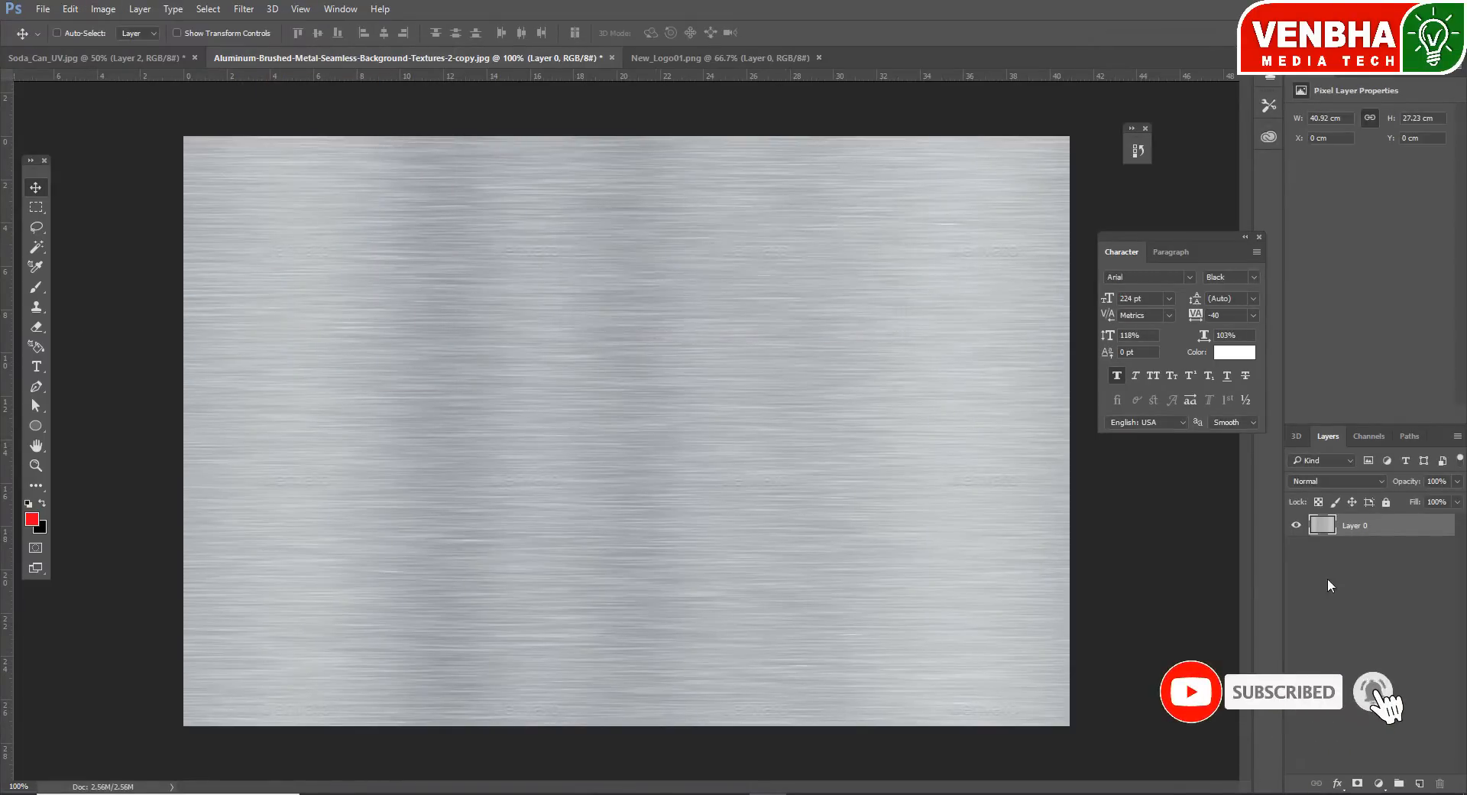
{"action": "left_click_drag", "start_coordinate": [502, 452], "coordinate": [426, 316]}
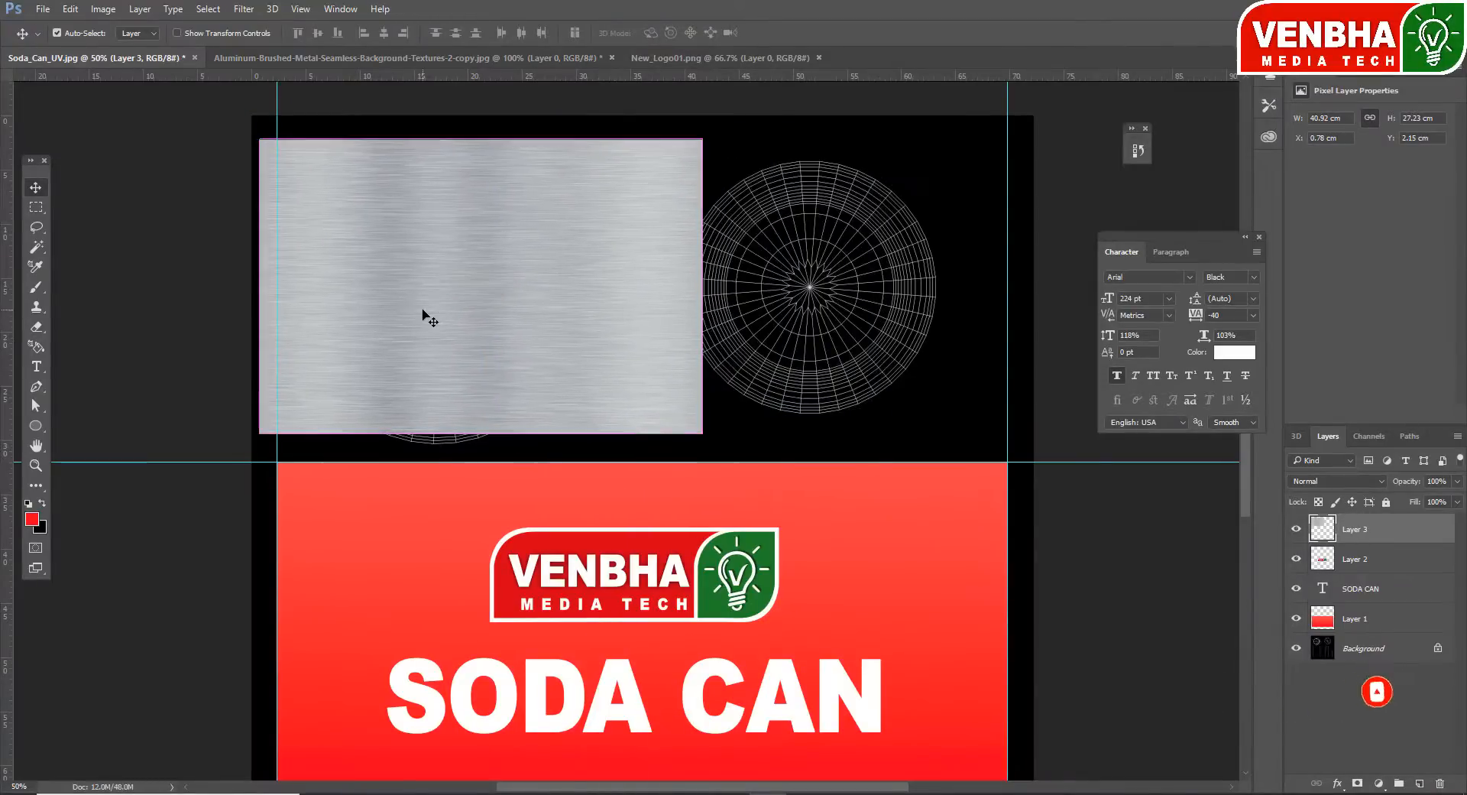
- Scale the metal texture to about 44.59 by 29.67 cm and position it over the left can end, ending at the label's upper edge
{"action": "key", "text": "ctrl+t"}
{"action": "left_click_drag", "start_coordinate": [704, 136], "coordinate": [715, 126], "text": "alt+shift"}
{"action": "left_click_drag", "start_coordinate": [603, 239], "coordinate": [610, 255]}
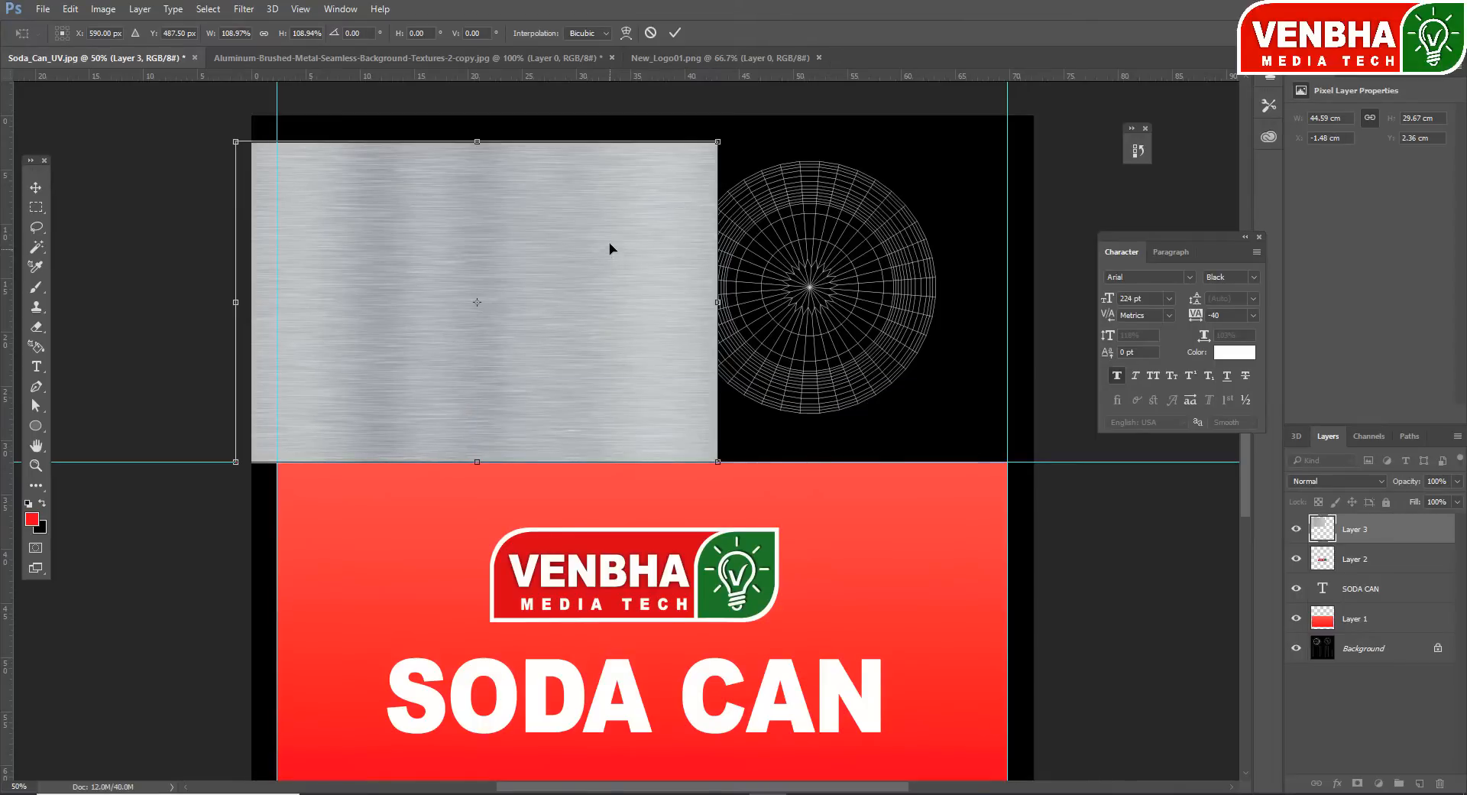
{"action": "key", "text": "Return"}
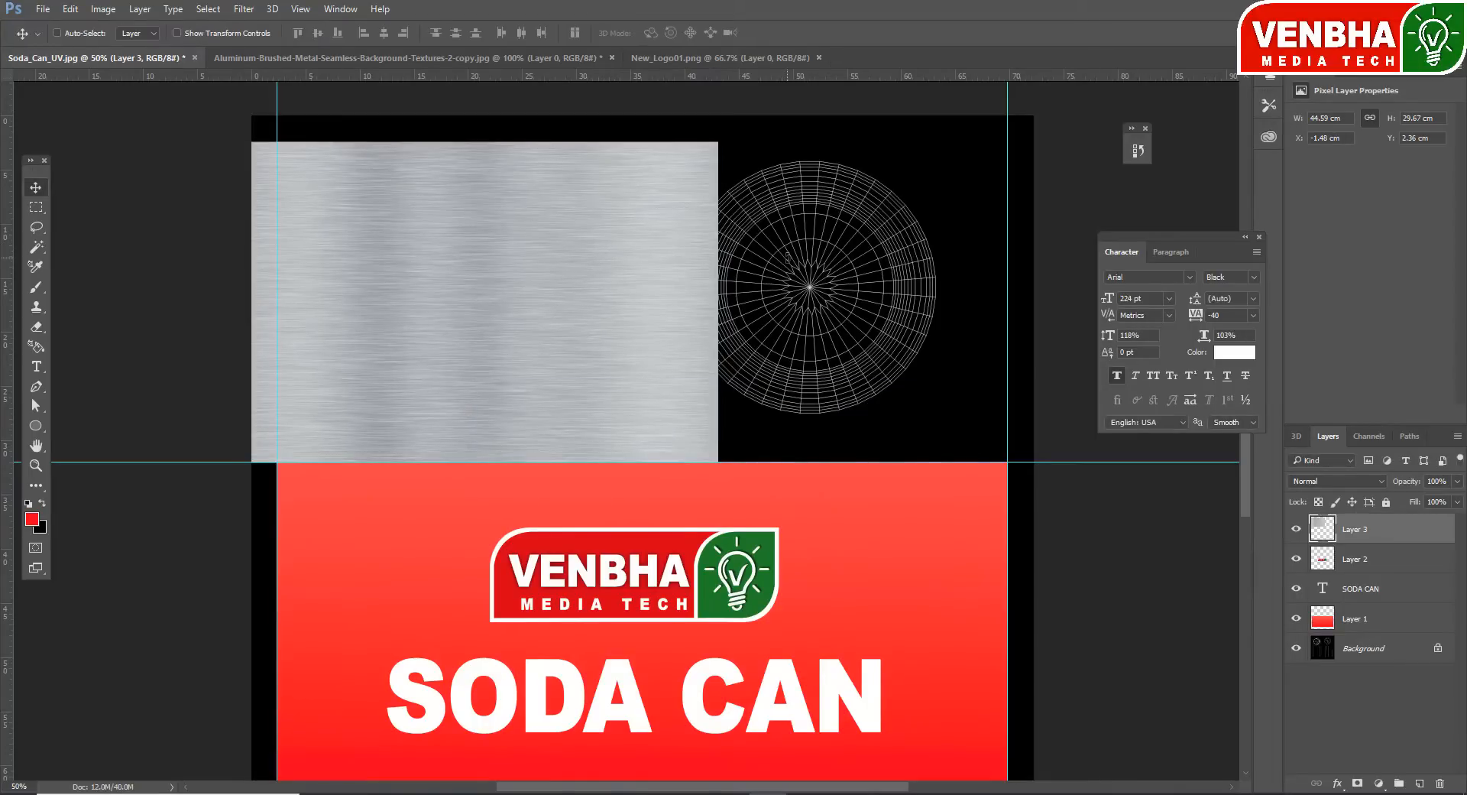
- Lower the metal layer's opacity to 40% and trim its excess to a rectangle around the left circular UV shell
{"action": "key", "text": "4"}
{"action": "key", "text": "m"}
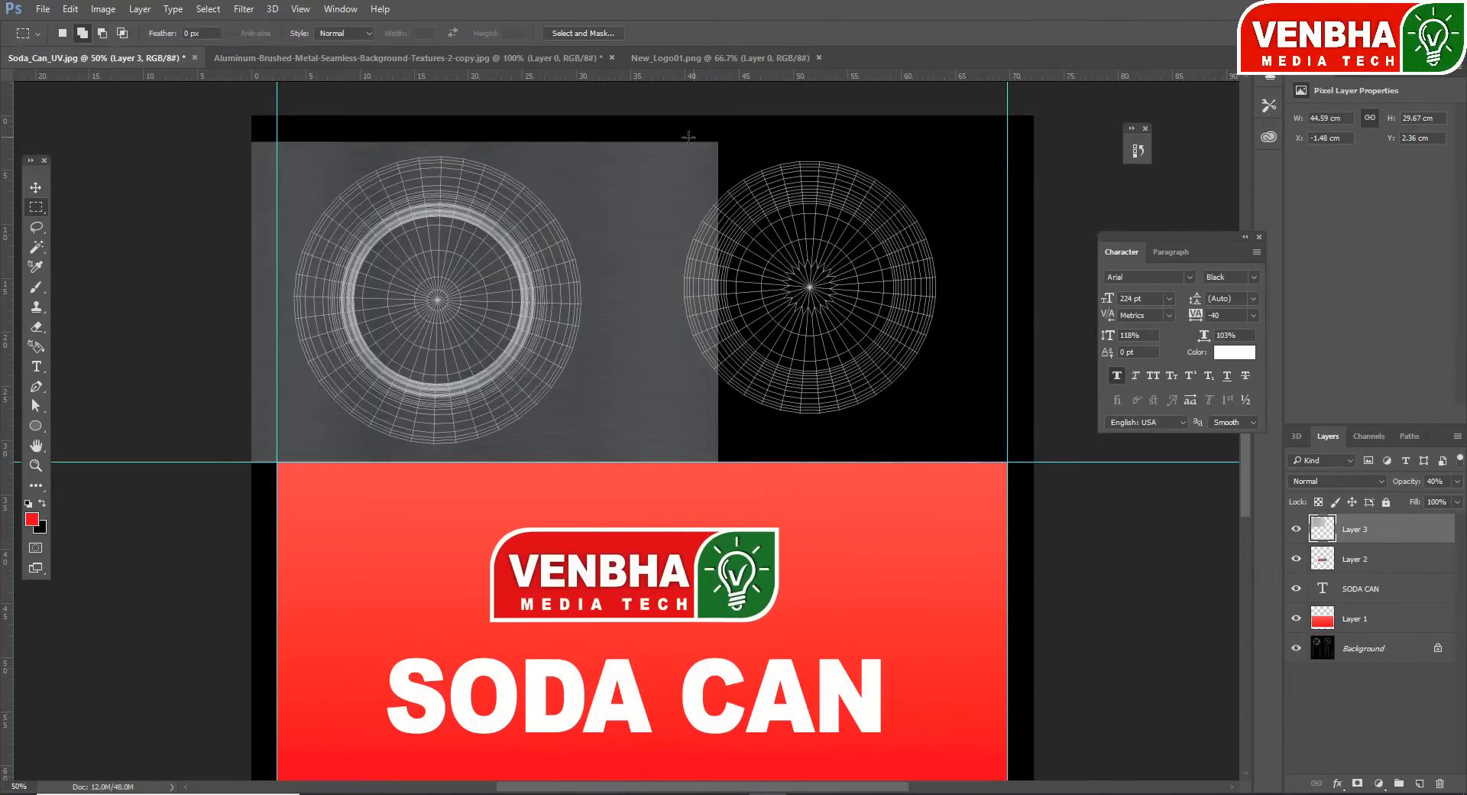
{"action": "left_click_drag", "start_coordinate": [619, 115], "coordinate": [999, 647]}
{"action": "key", "text": "Delete"}
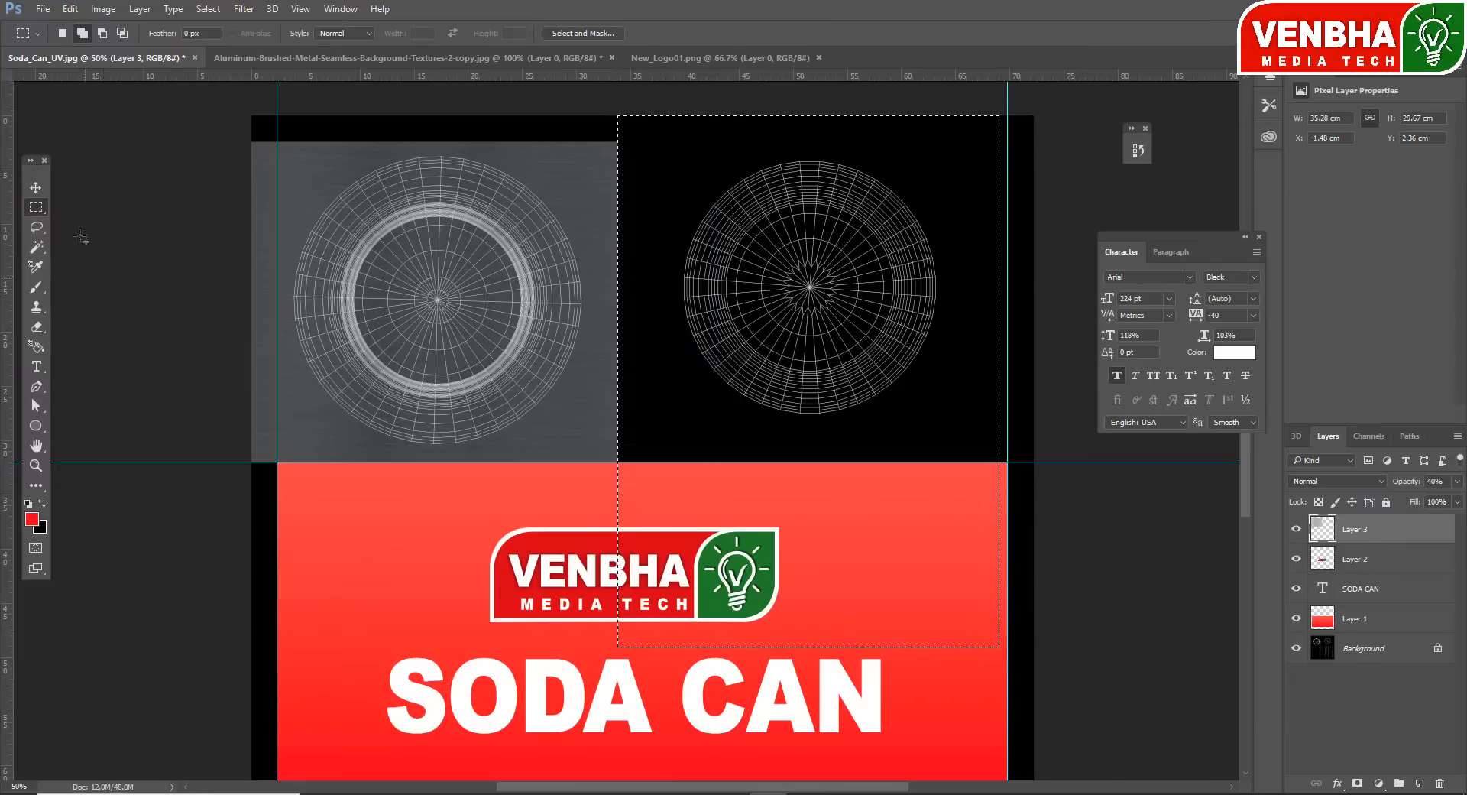
{"action": "mouse_move", "coordinate": [251, 115]}
{"action": "left_mouse_down"}
{"action": "mouse_move", "coordinate": [337, 508]}
{"action": "mouse_move", "coordinate": [279, 489]}
{"action": "mouse_move", "coordinate": [277, 524]}
{"action": "left_mouse_up"}
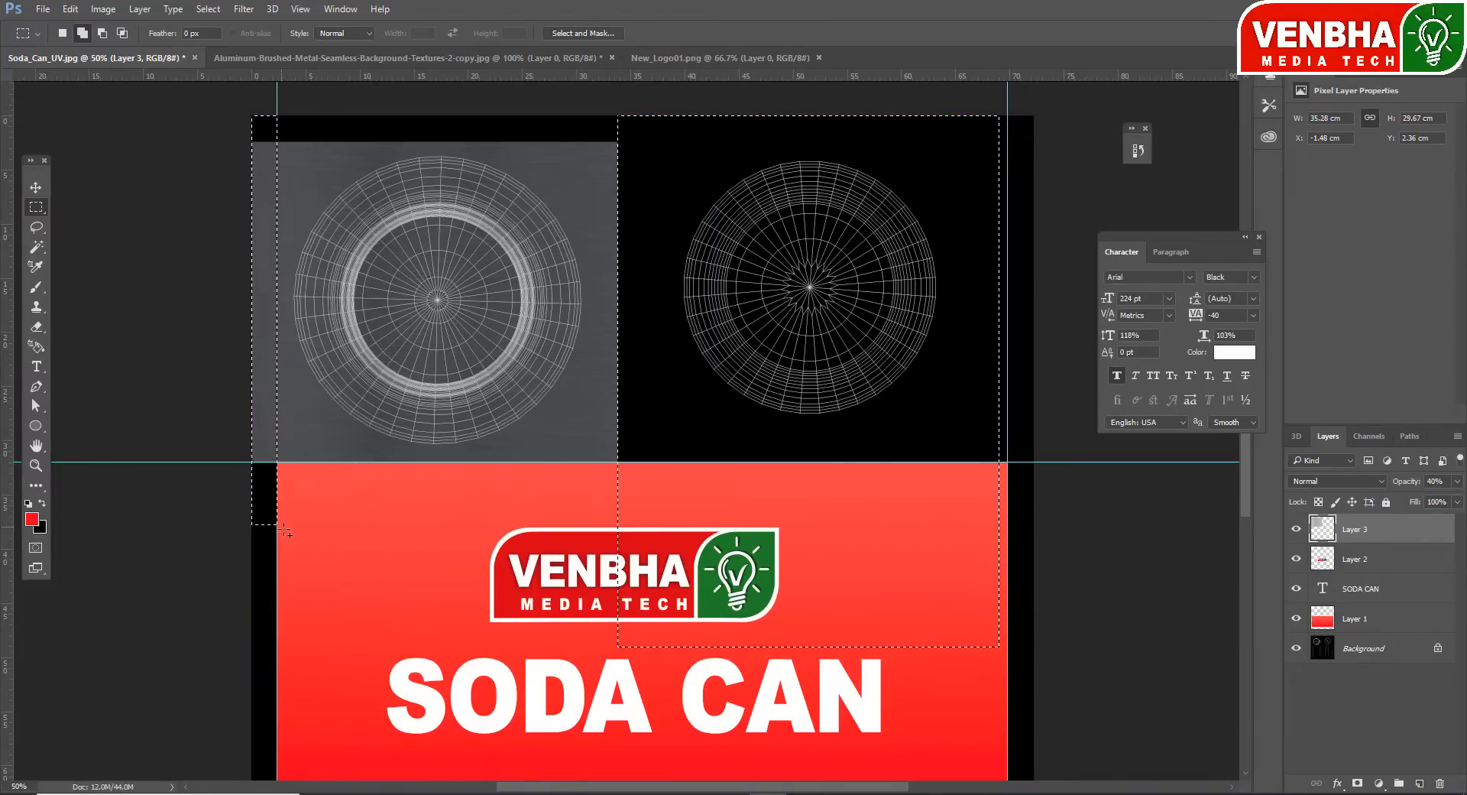
{"action": "key", "text": "Delete"}
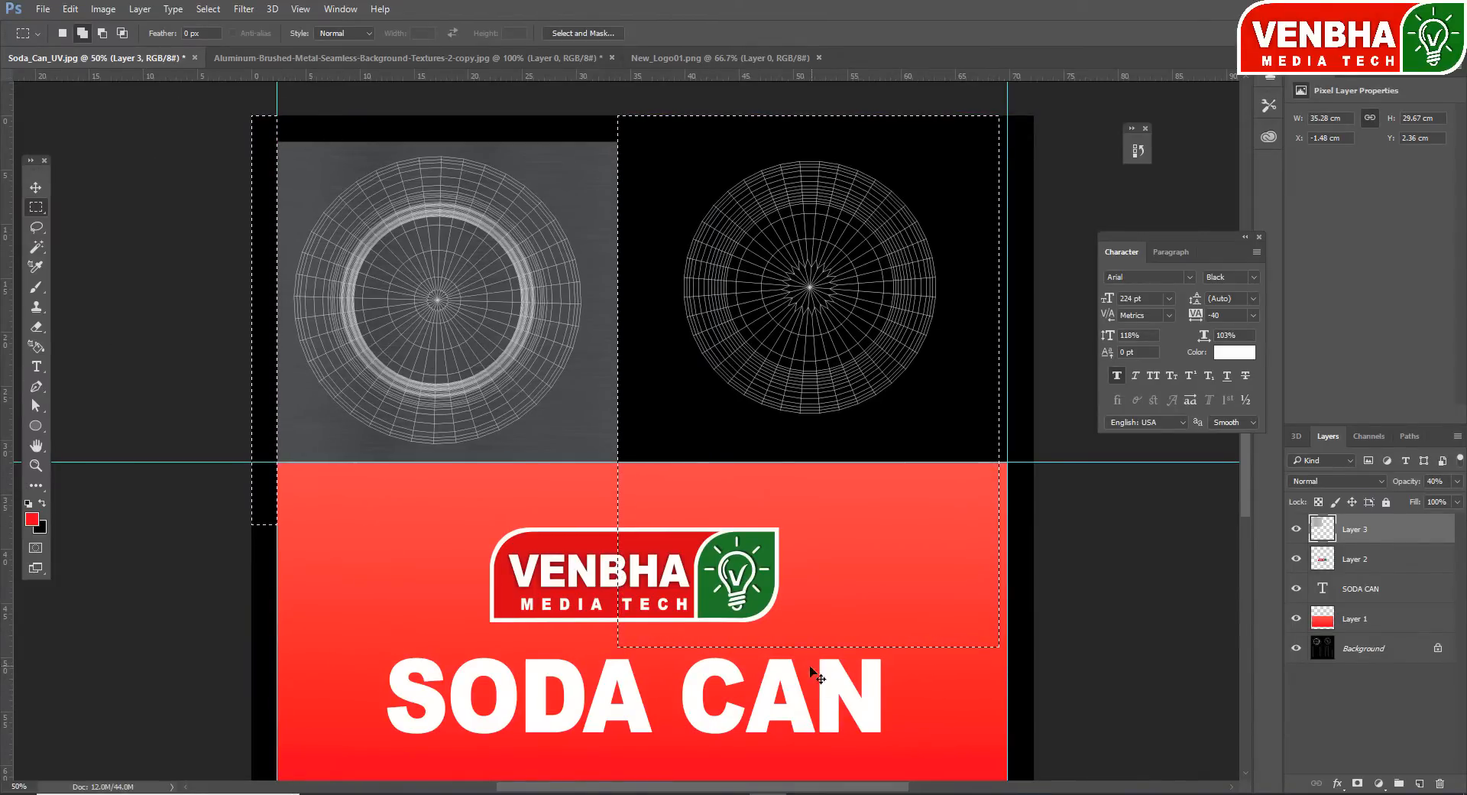
{"action": "key", "text": "ctrl+d"}
{"action": "left_click_drag", "start_coordinate": [838, 685], "coordinate": [209, 455]}
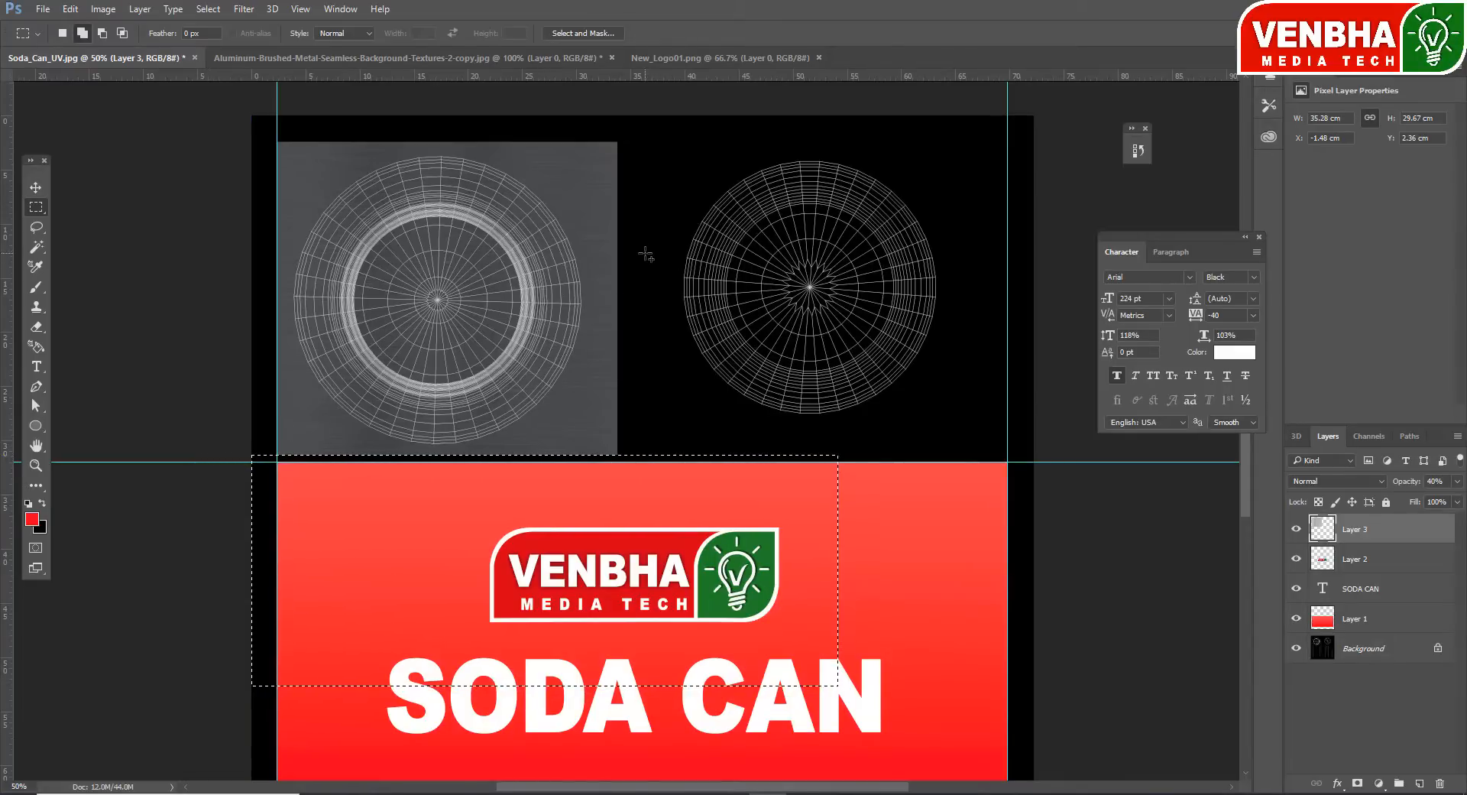
{"action": "key", "text": "ctrl+d"}
- Duplicate the trimmed metal over the right circular UV shell and delete the copy's leftover strip between the two can ends
{"action": "key", "text": "v"}
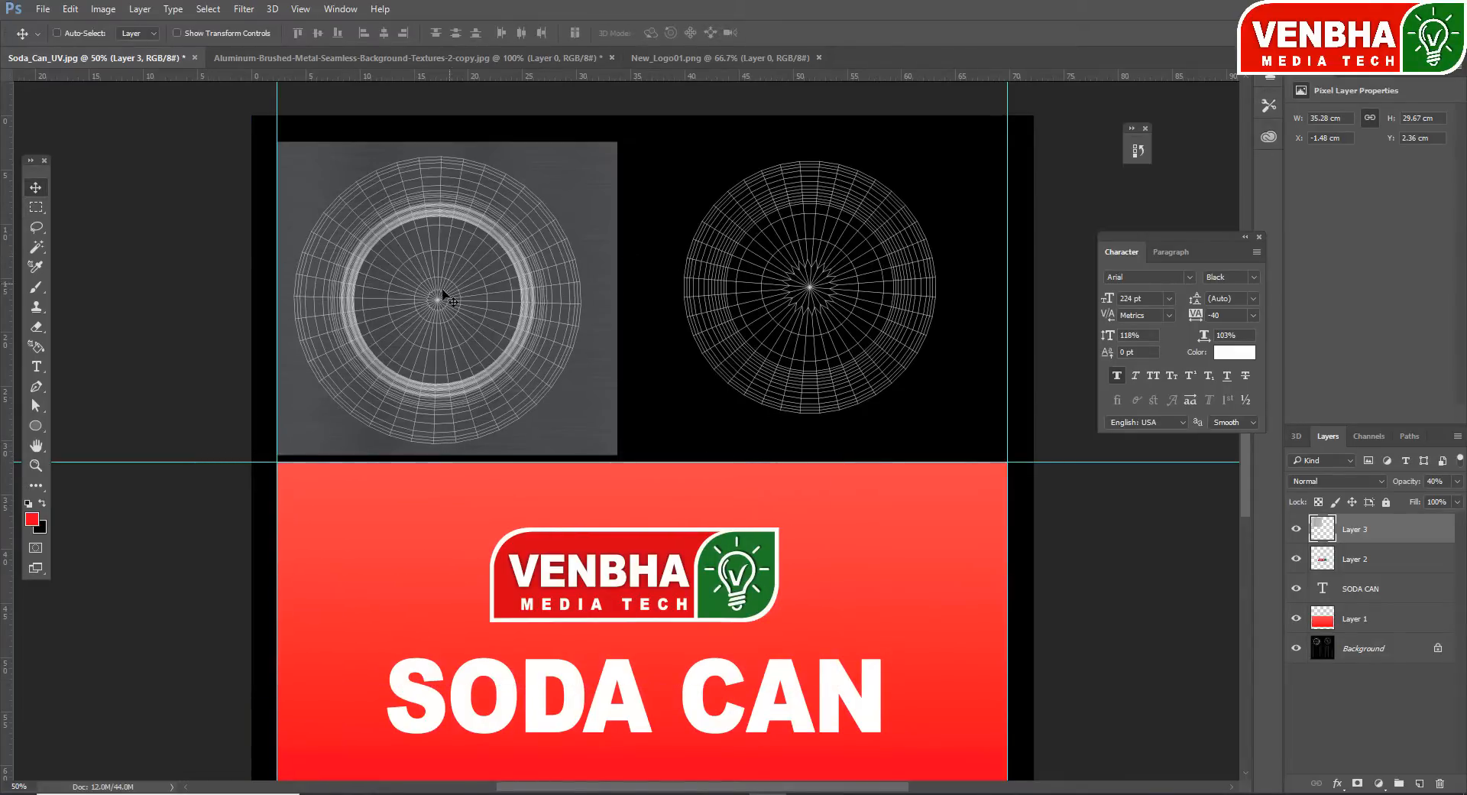
{"action": "left_click_drag", "start_coordinate": [451, 302], "coordinate": [808, 290], "text": "alt"}
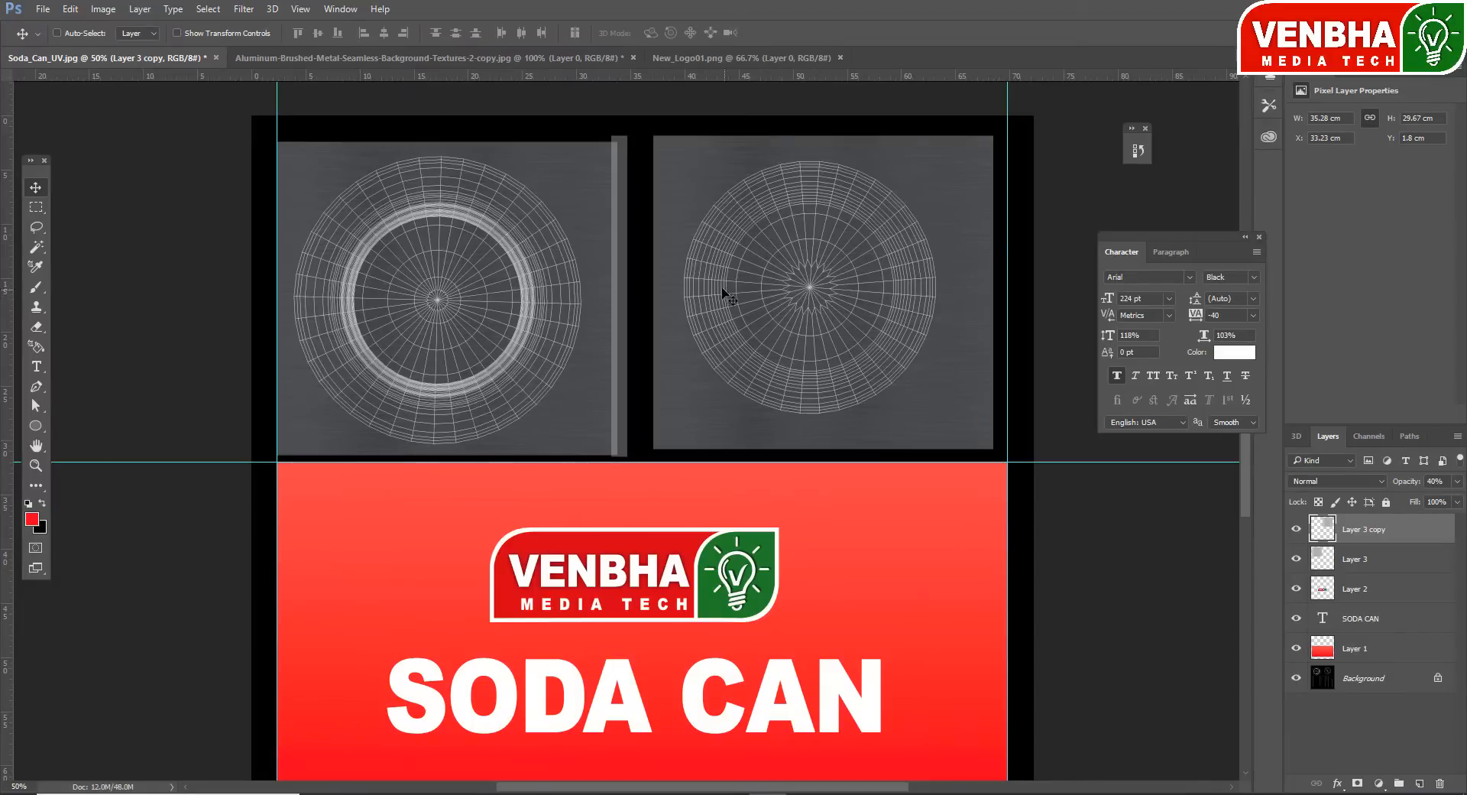
{"action": "key", "text": "m"}
{"action": "left_click_drag", "start_coordinate": [613, 136], "coordinate": [643, 475]}
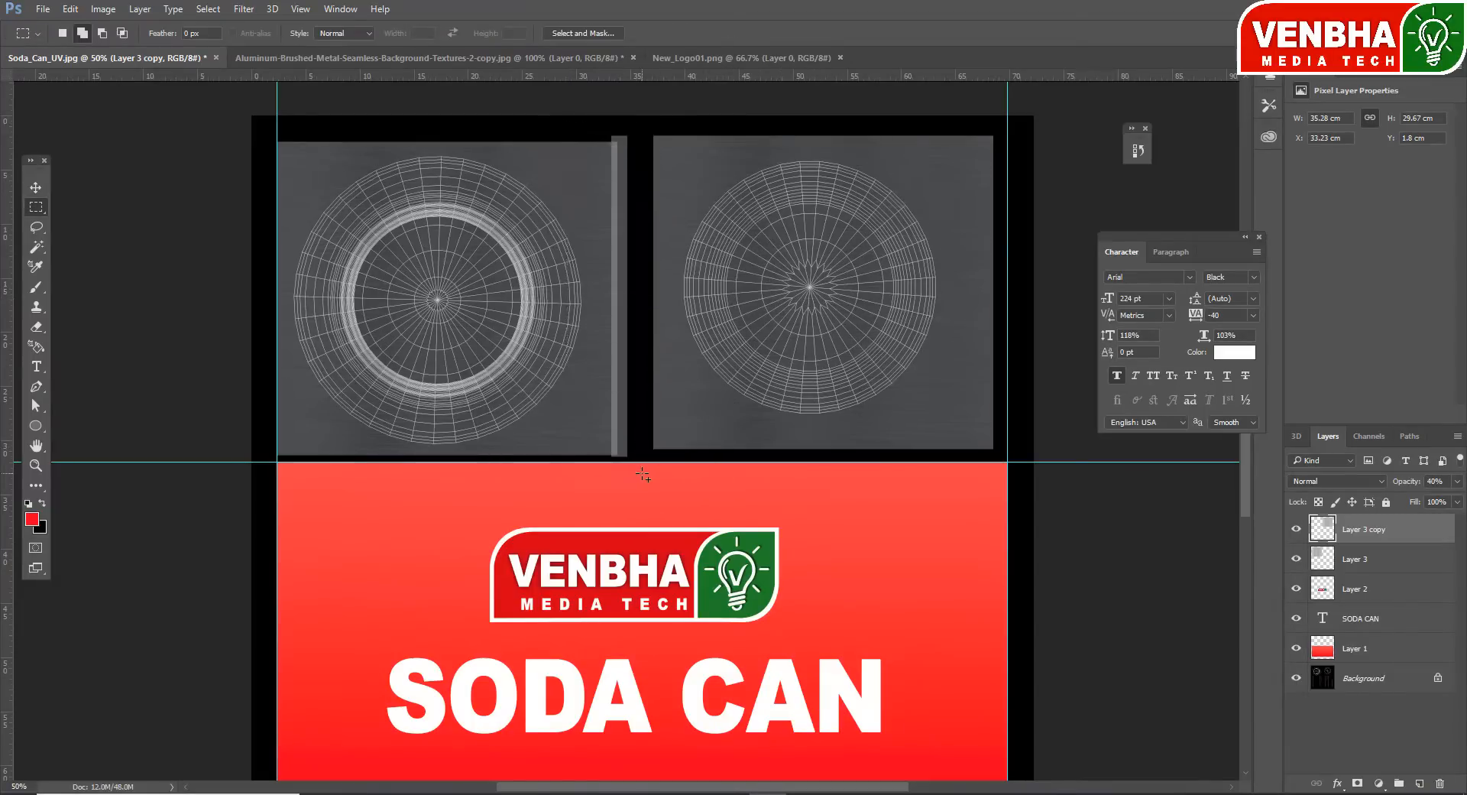
{"action": "key", "text": "Delete"}
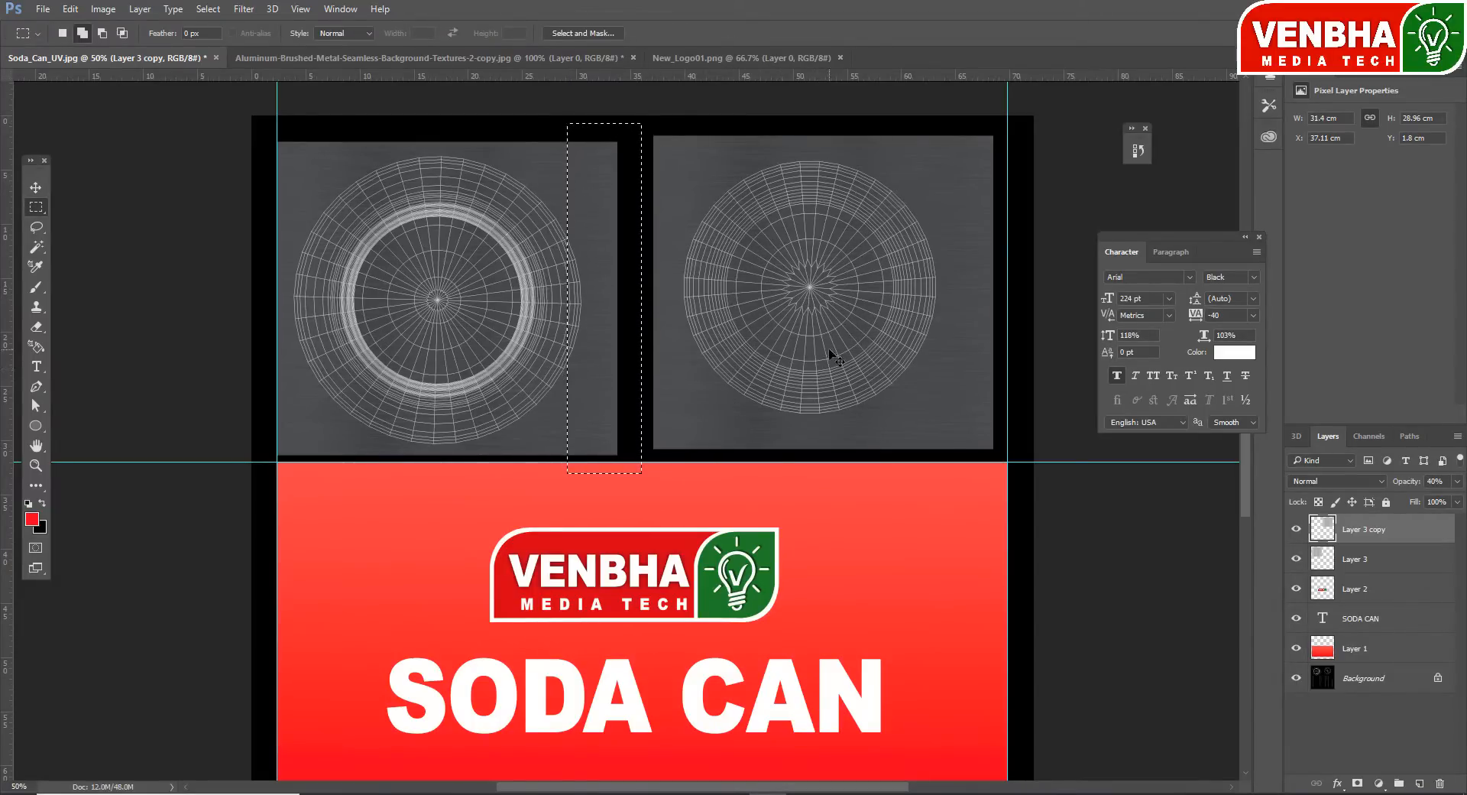
{"action": "key", "text": "ctrl+d"}
- Restore both metal layers to 100% opacity and hide the guides
{"action": "left_click", "coordinate": [1360, 558], "text": "shift"}
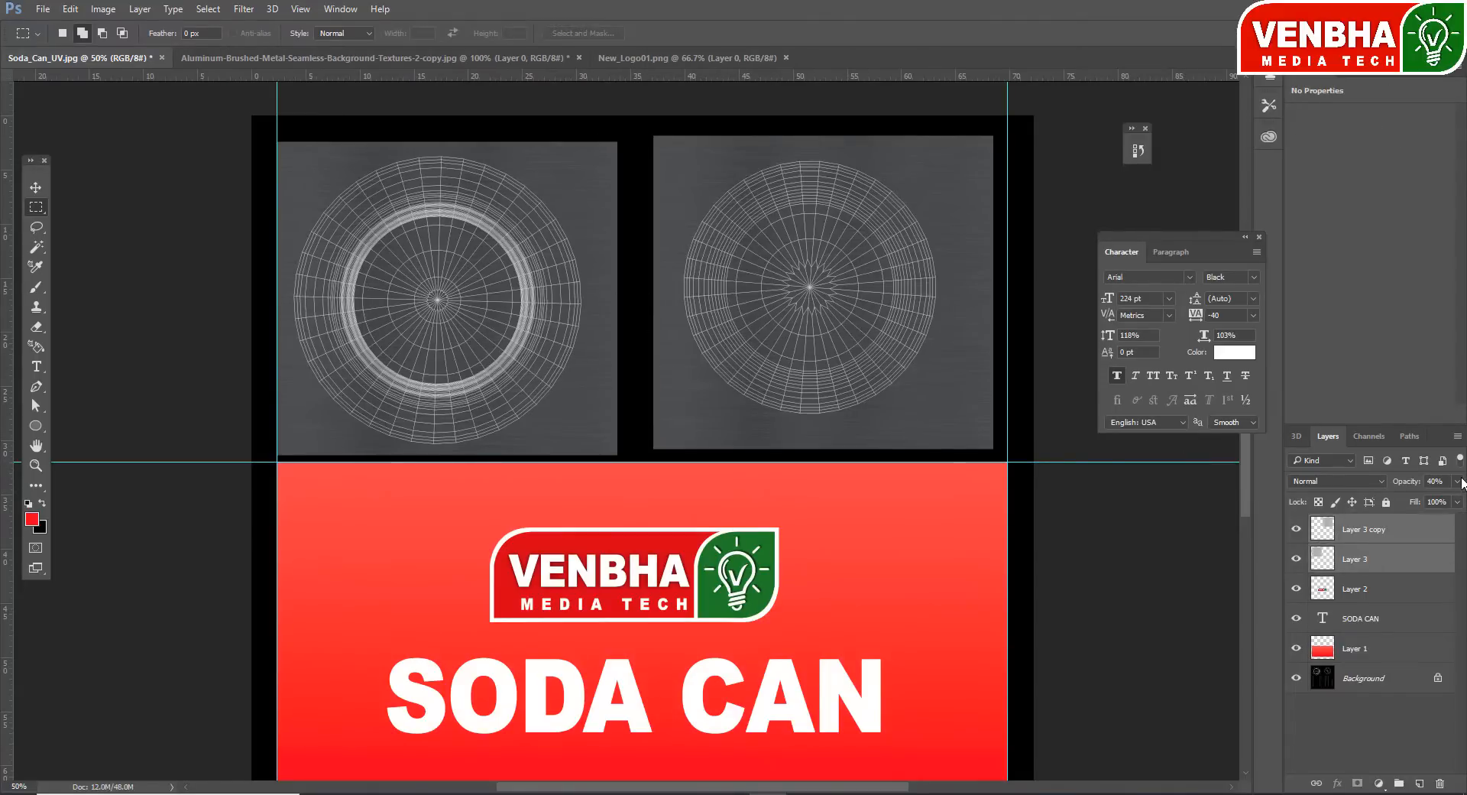
{"action": "mouse_move", "coordinate": [1457, 502]}
{"action": "left_mouse_down"}
{"action": "mouse_move", "coordinate": [1413, 505]}
{"action": "mouse_move", "coordinate": [1456, 501]}
{"action": "left_mouse_up"}
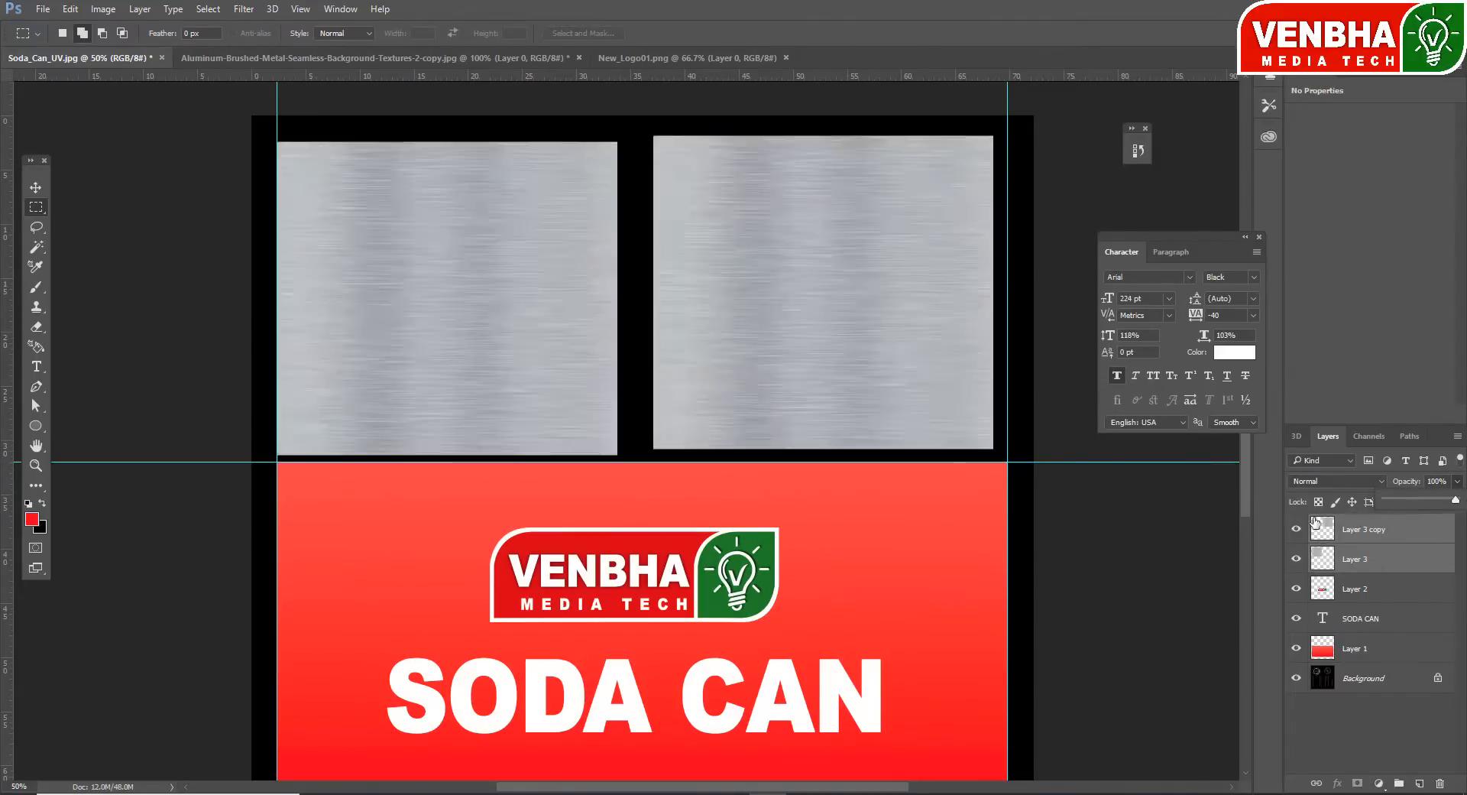
{"action": "left_click", "coordinate": [36, 187]}
{"action": "key", "text": "ctrl+semicolon"}
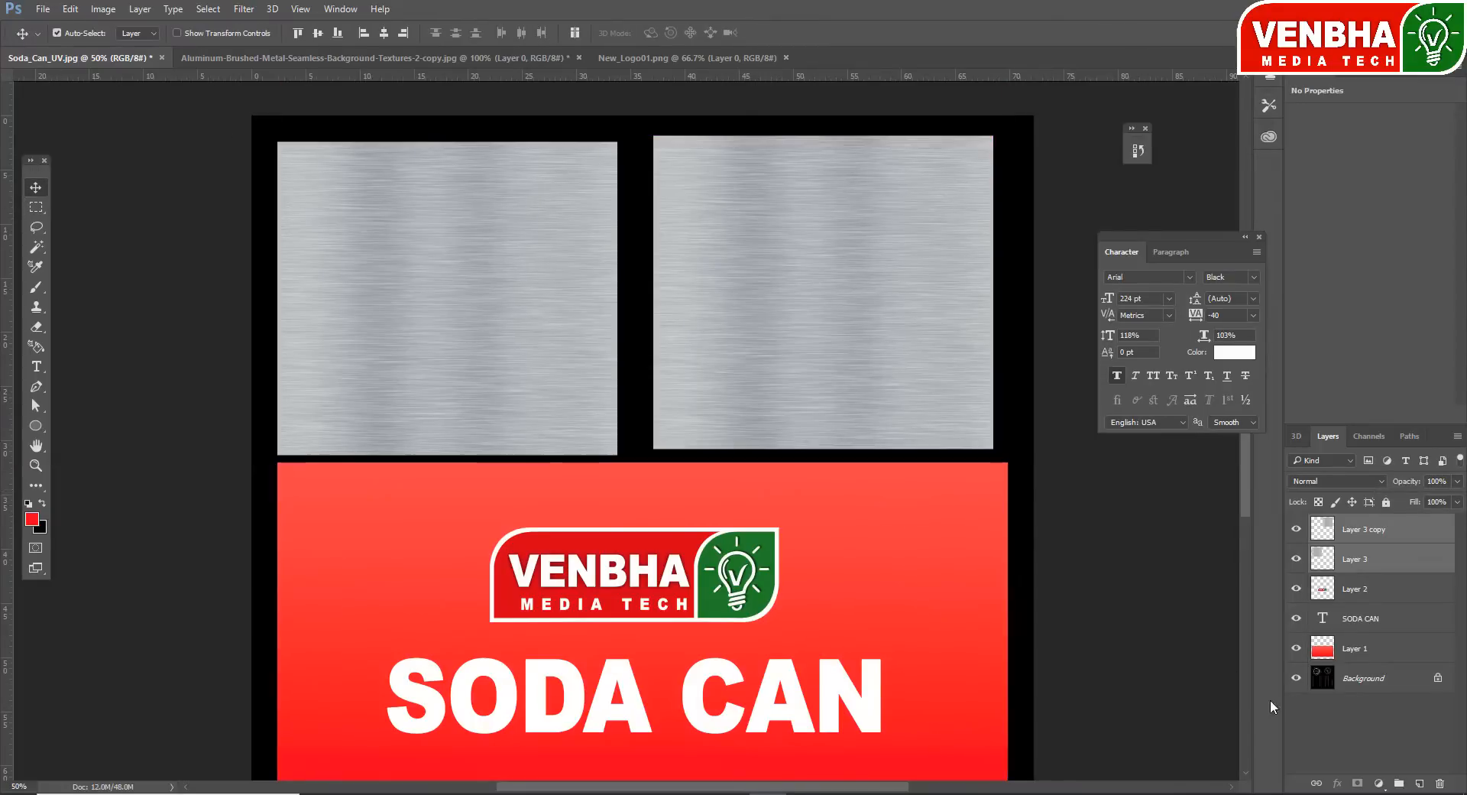
- Hide the UV wireframe Background layer and add a new black-filled layer directly beneath the red label layer
{"action": "left_click", "coordinate": [1297, 678]}
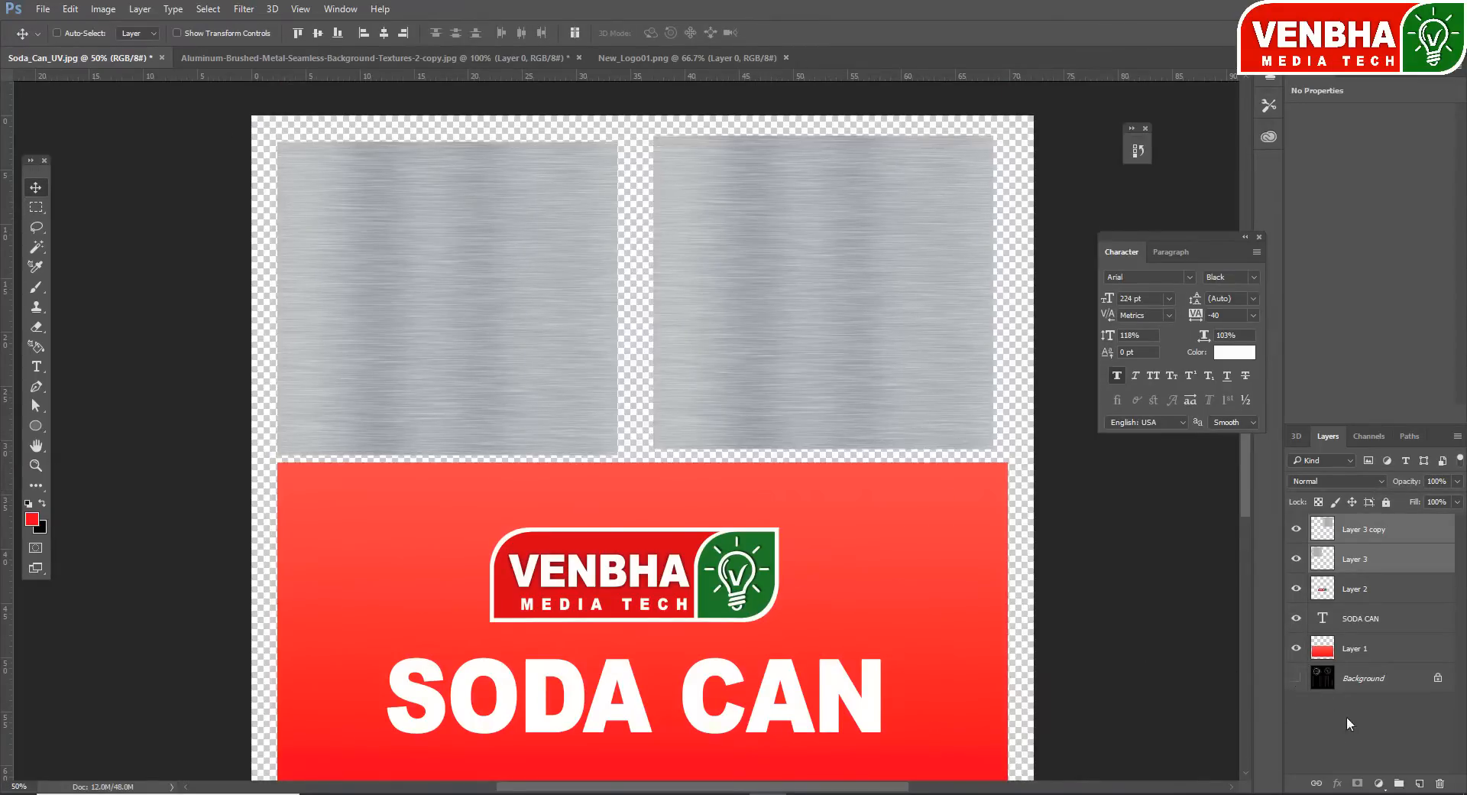
{"action": "key", "text": "ctrl+minus"}
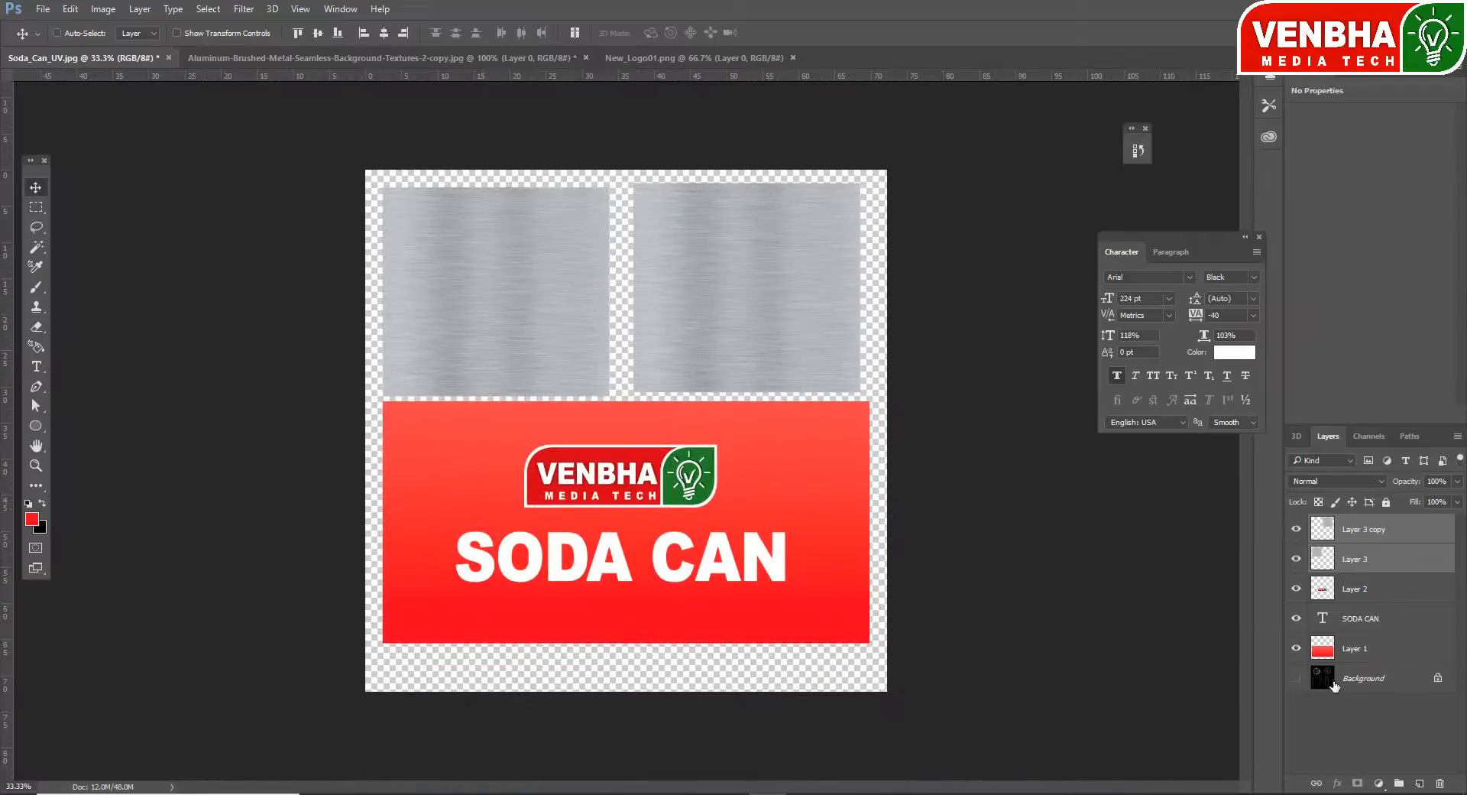
{"action": "key", "text": "ctrl+shift+n"}
{"action": "key", "text": "Return"}
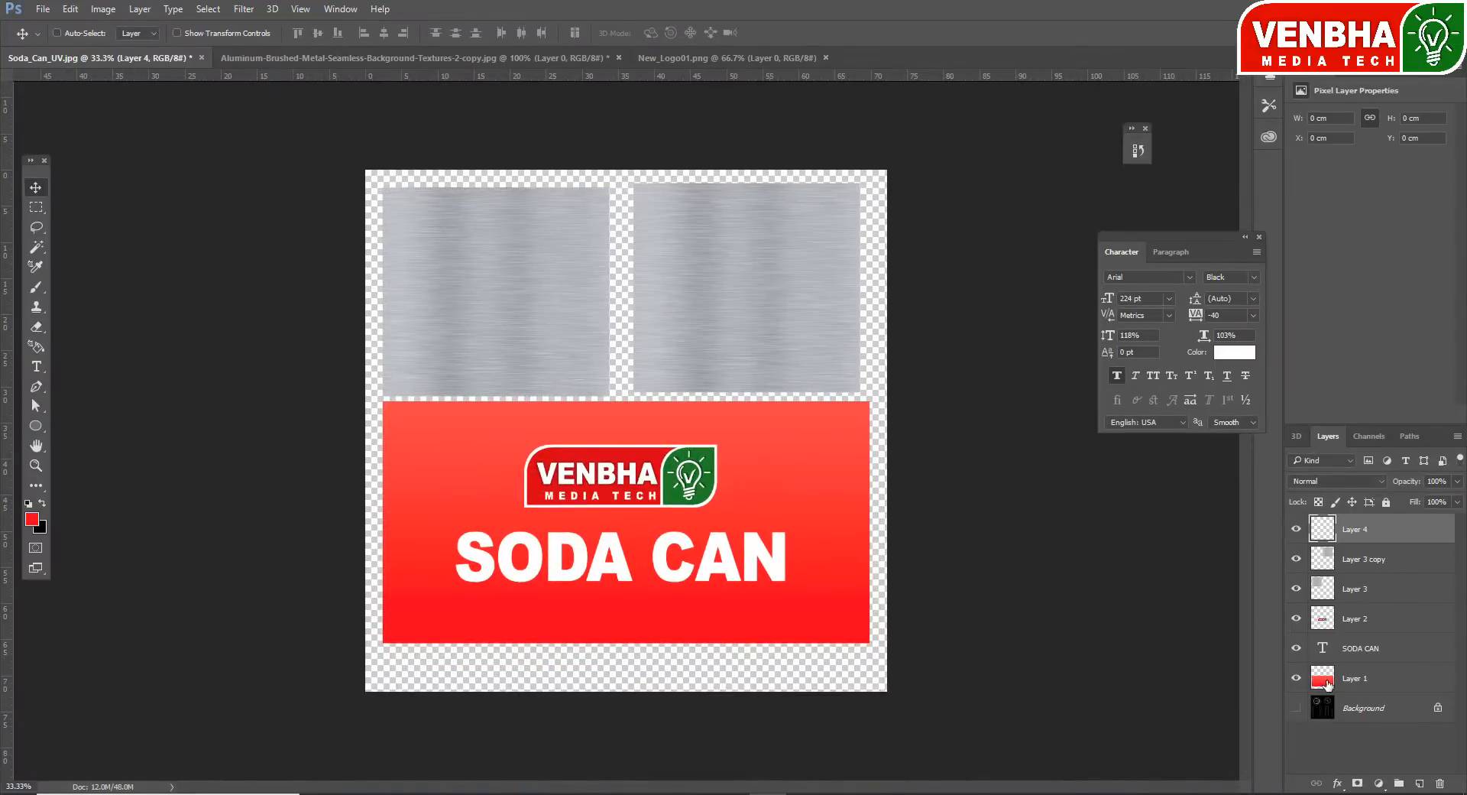
{"action": "key", "text": "ctrl+BackSpace"}
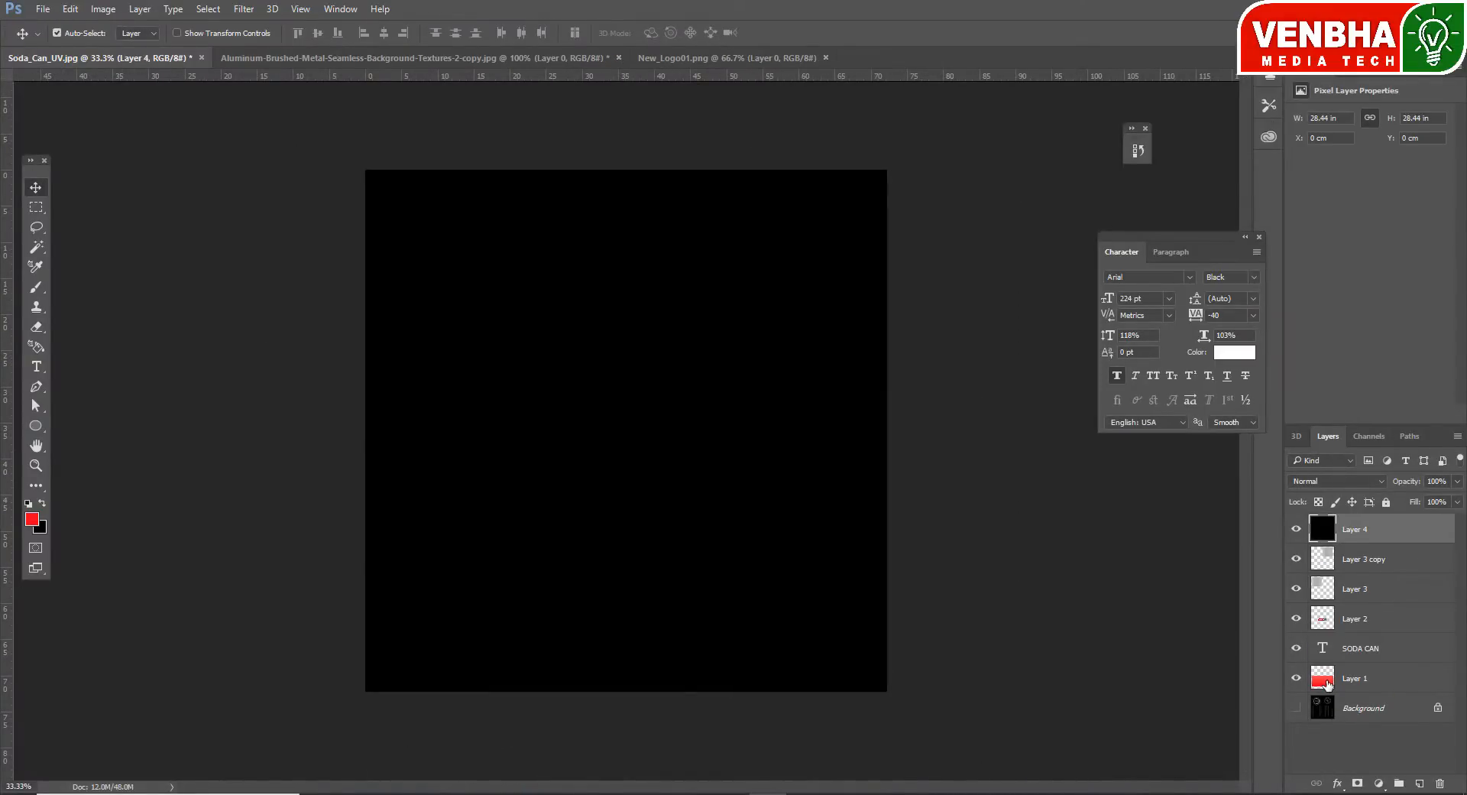
{"action": "key", "text": "ctrl+bracketleft"}
{"action": "key", "text": "ctrl+bracketleft"}
{"action": "key", "text": "ctrl+bracketleft"}
{"action": "key", "text": "ctrl+bracketleft"}
{"action": "key", "text": "ctrl+bracketleft"}
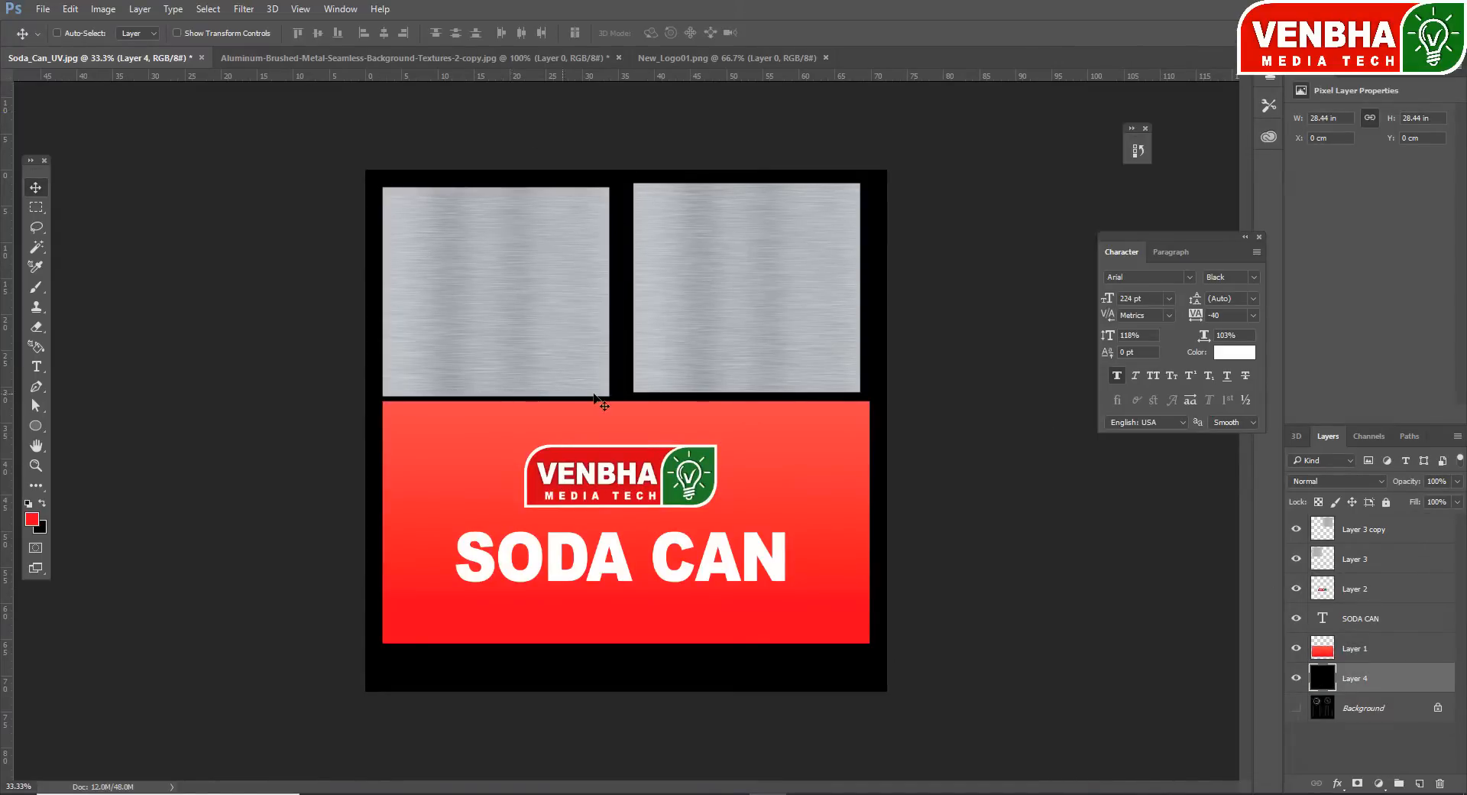
- Save the artwork to the Desktop as a JPEG named Soda_Can_TEXTURE.jpg
{"action": "left_click", "coordinate": [43, 10]}
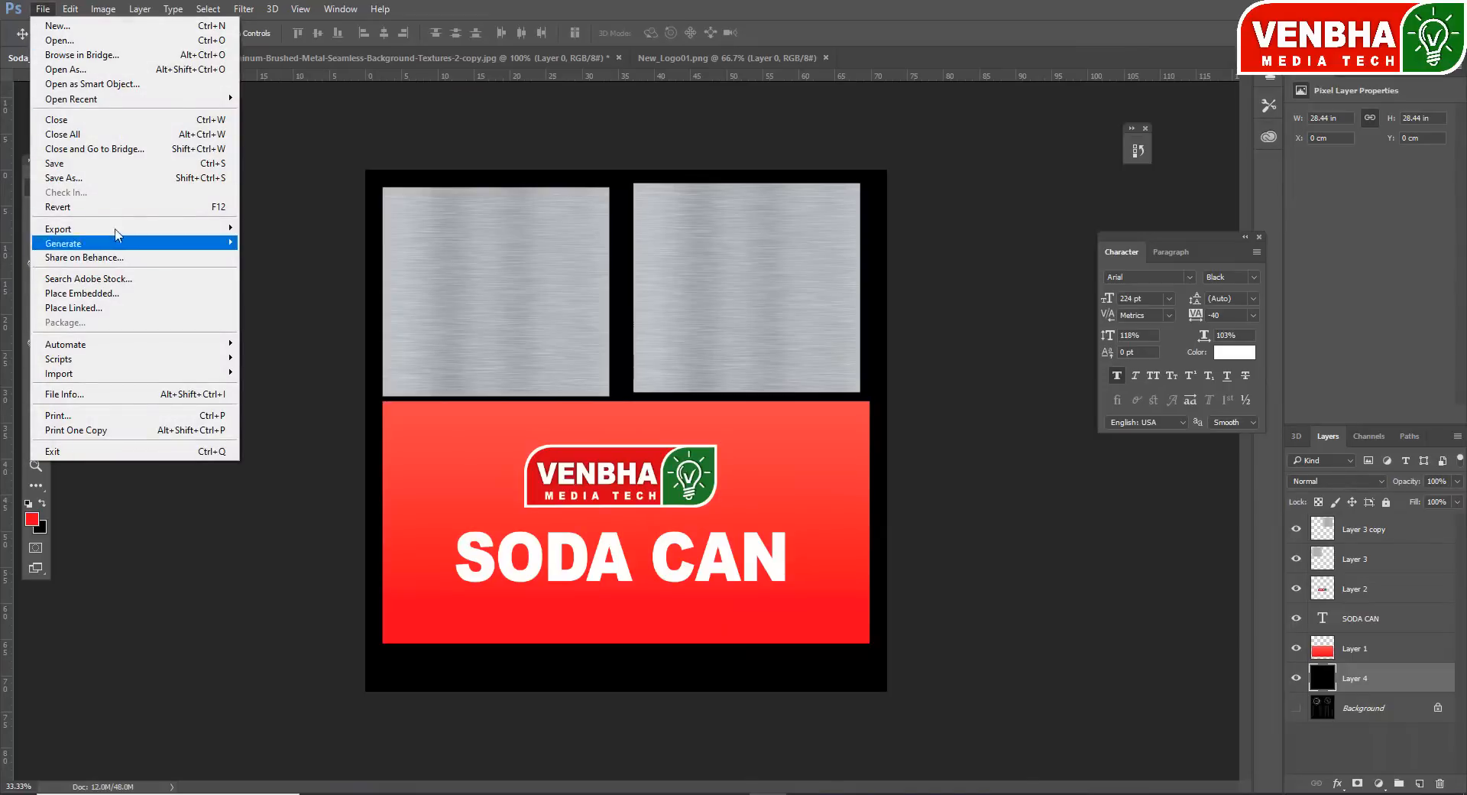
{"action": "left_click", "coordinate": [92, 178]}
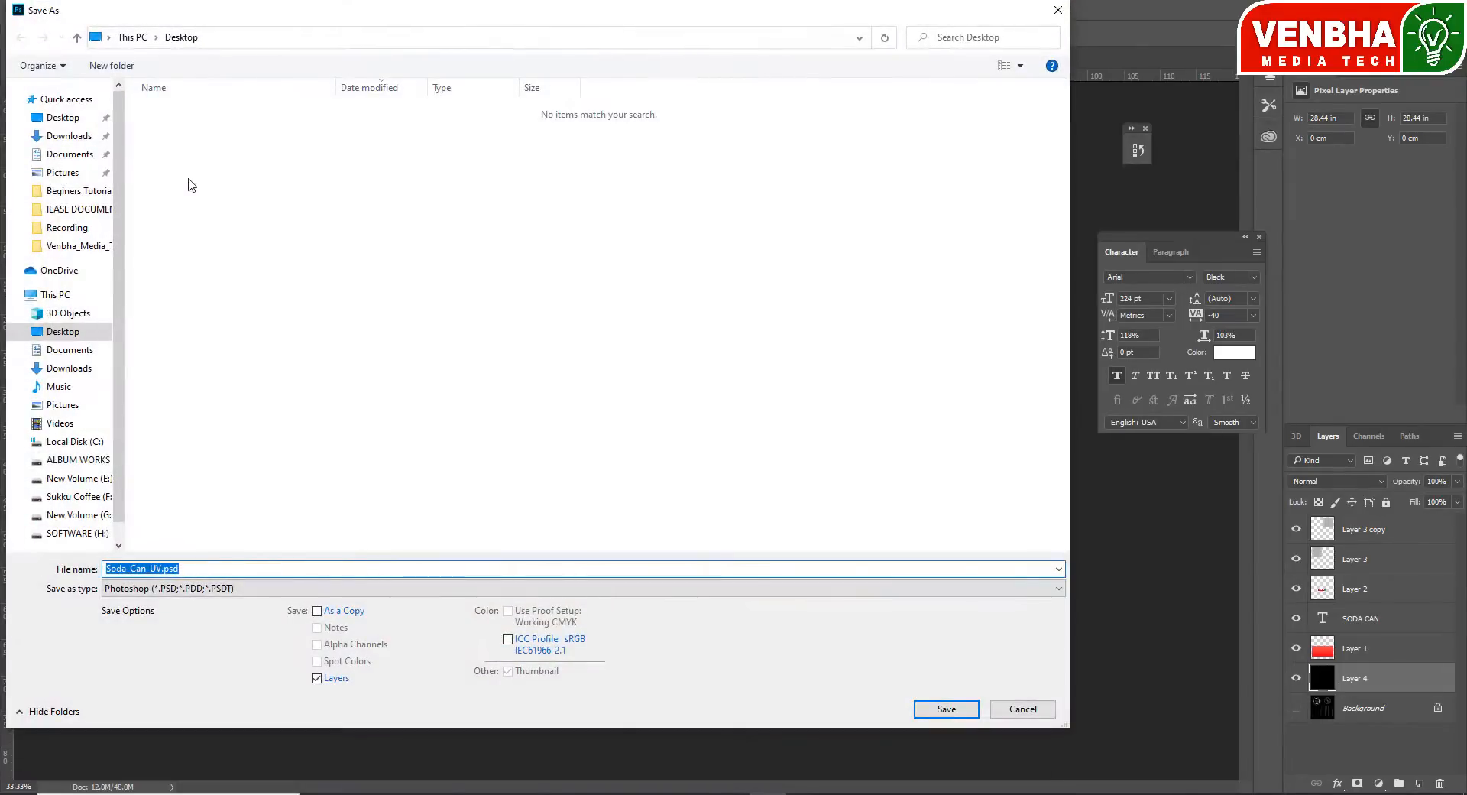
{"action": "left_click", "coordinate": [231, 588]}
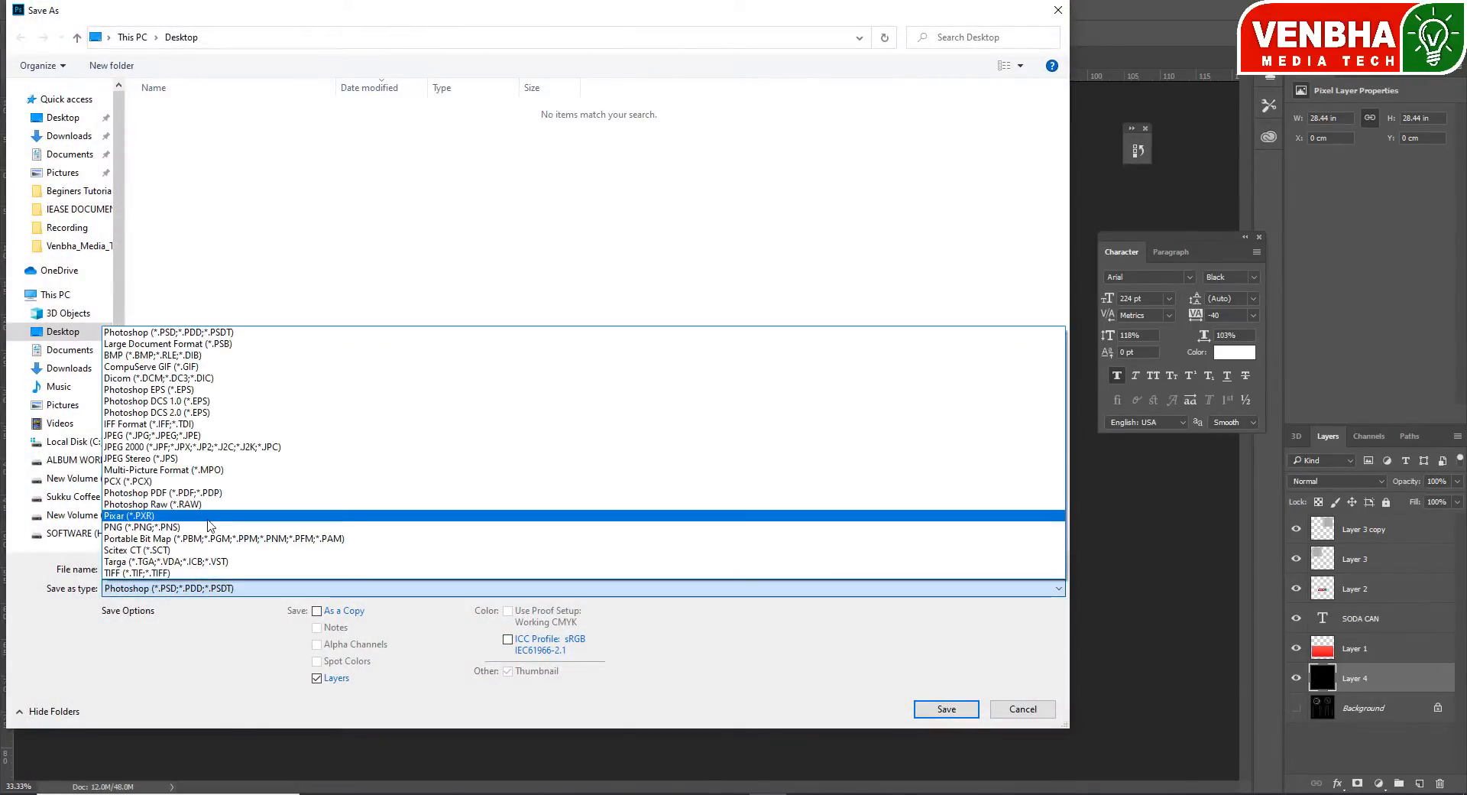
{"action": "left_click", "coordinate": [214, 436]}
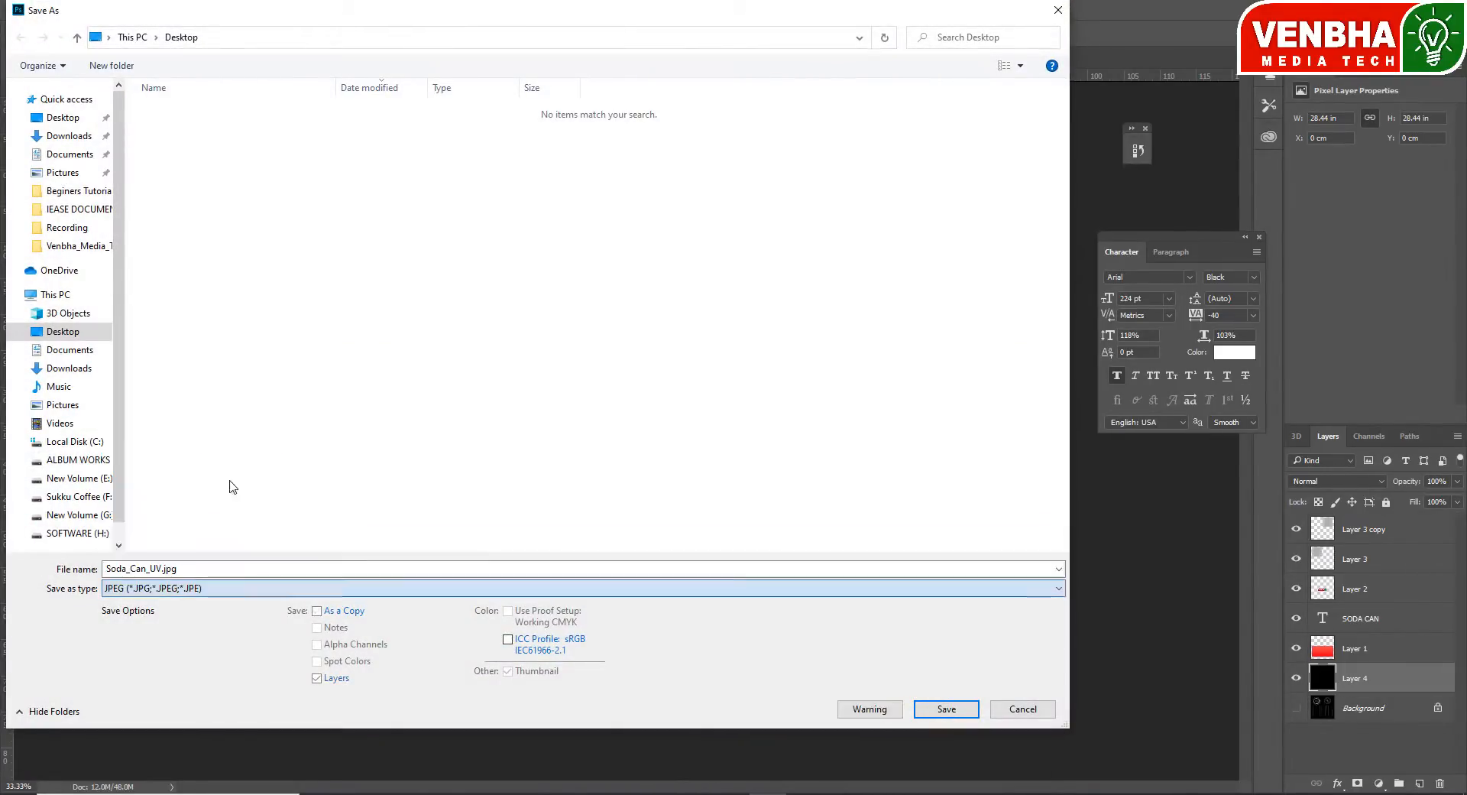
{"action": "left_click", "coordinate": [232, 569]}
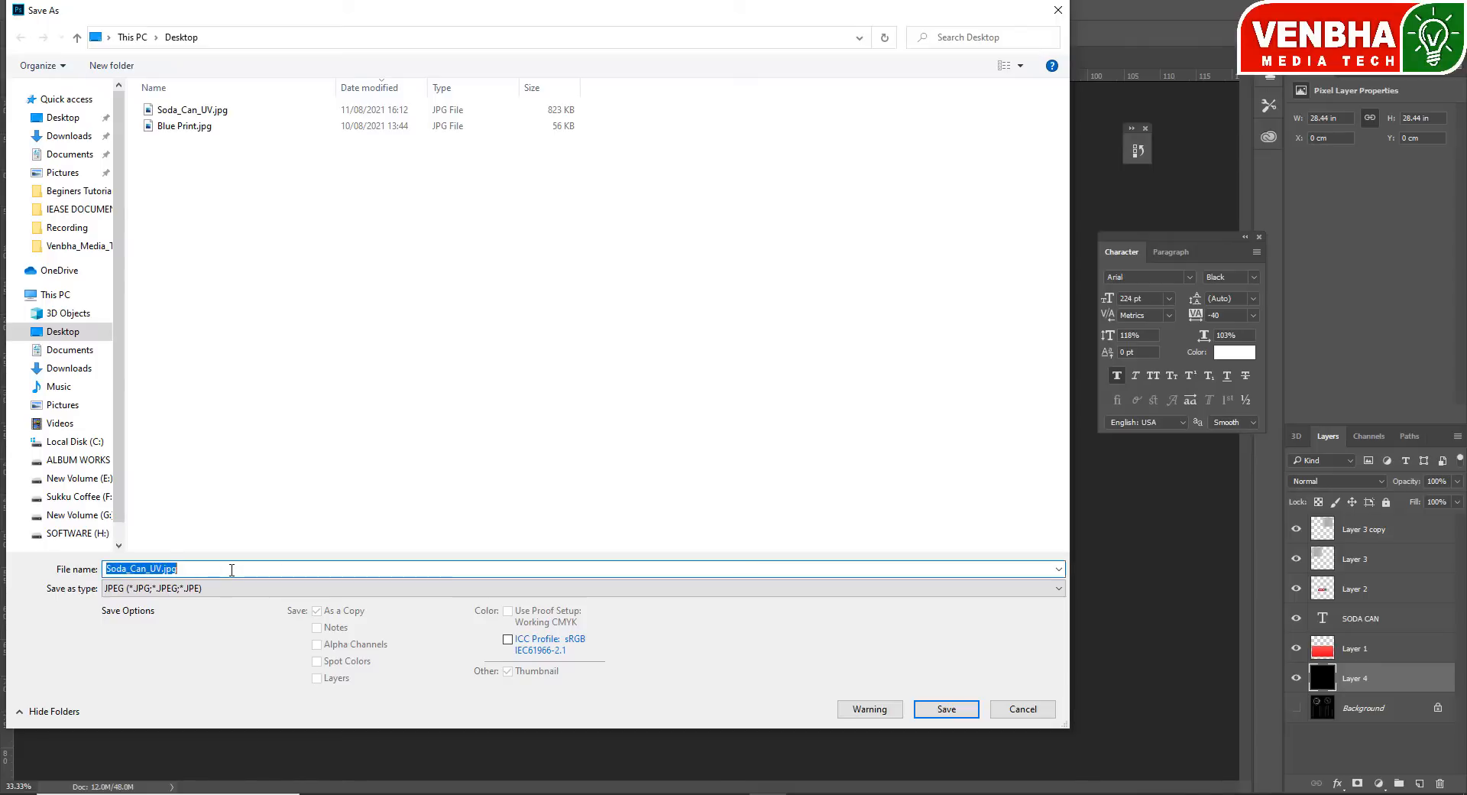
{"action": "left_click", "coordinate": [231, 570]}
{"action": "key", "text": "BackSpace"}
{"action": "key", "text": "BackSpace"}
{"action": "type", "text": "tEXTUR"}
{"action": "left_click", "coordinate": [153, 569]}
{"action": "key", "text": "BackSpace"}
{"action": "type", "text": "T"}
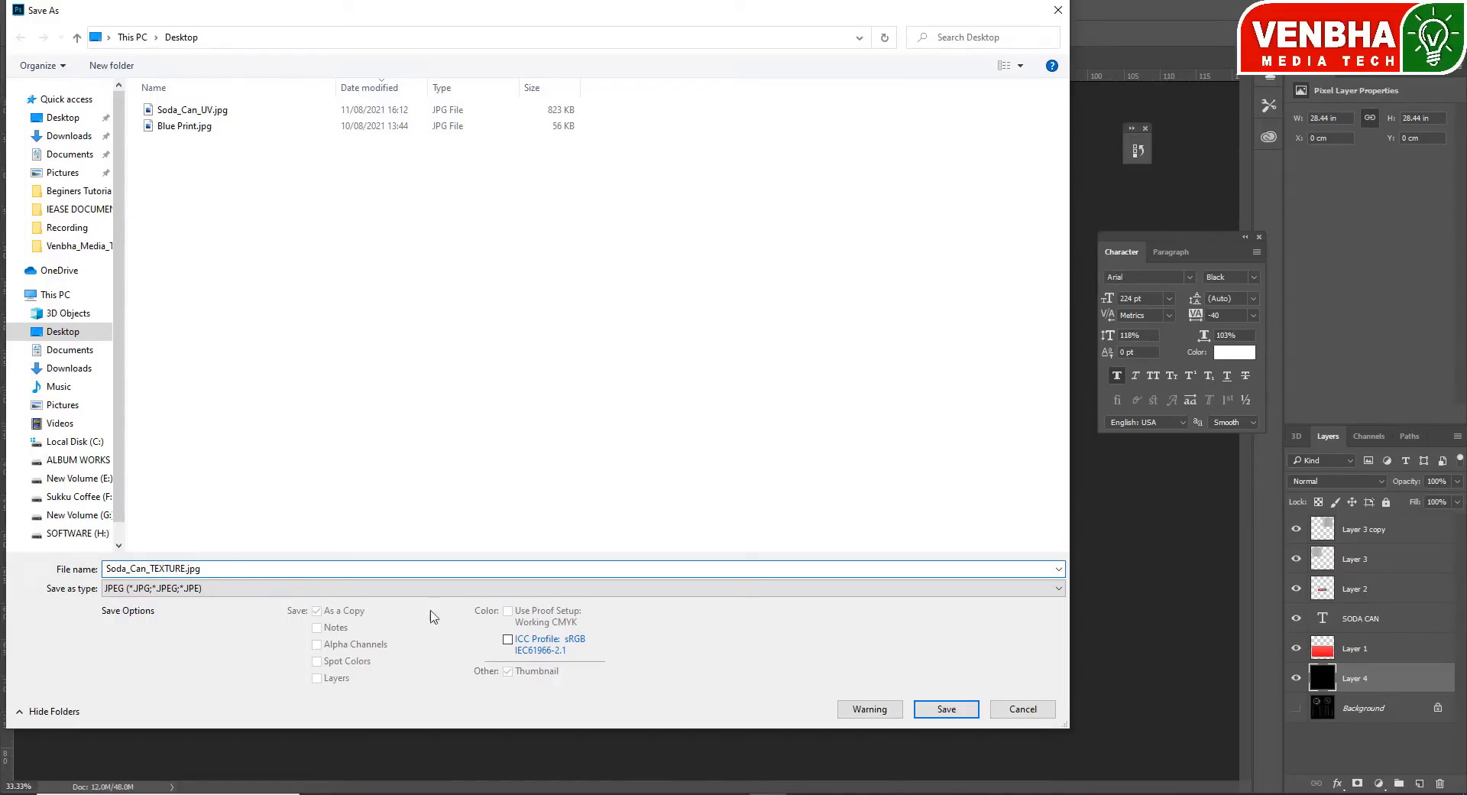
{"action": "left_click", "coordinate": [943, 711]}
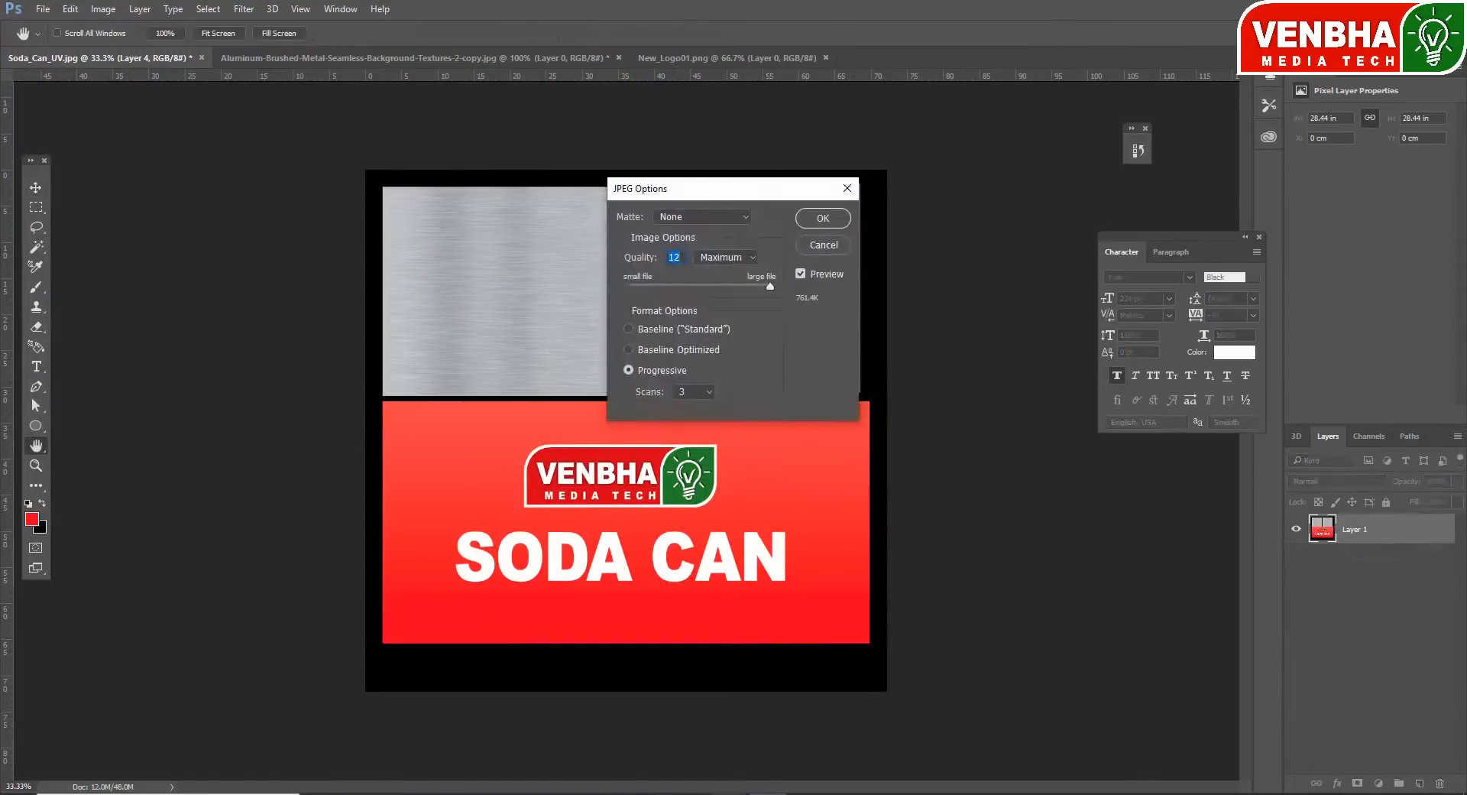
- Switch to the Soda Can scene in Maya, put away the UV Editor and show the whole can in a single perspective view
{"action": "mouse_move", "coordinate": [764, 791]}
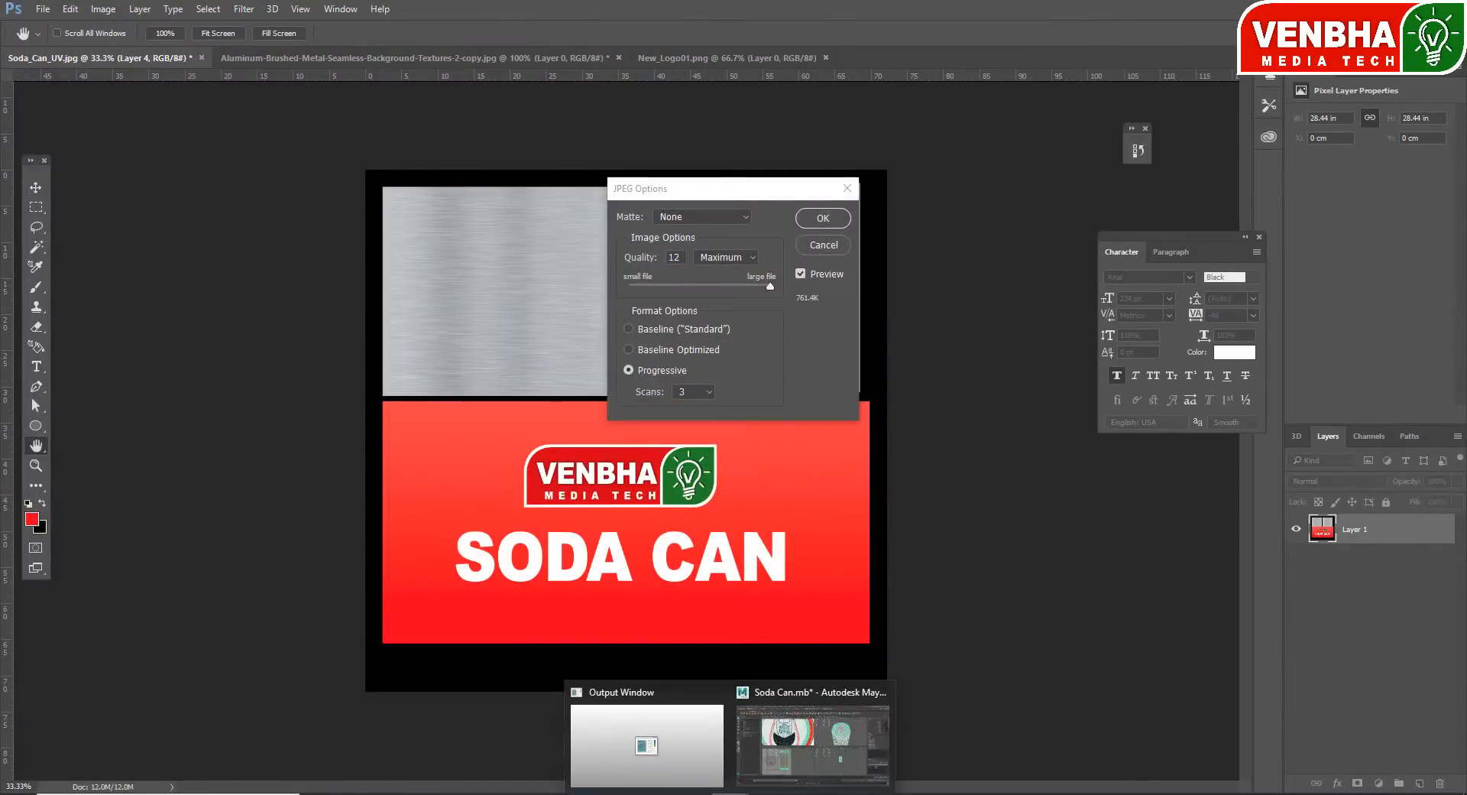
{"action": "left_click", "coordinate": [801, 757]}
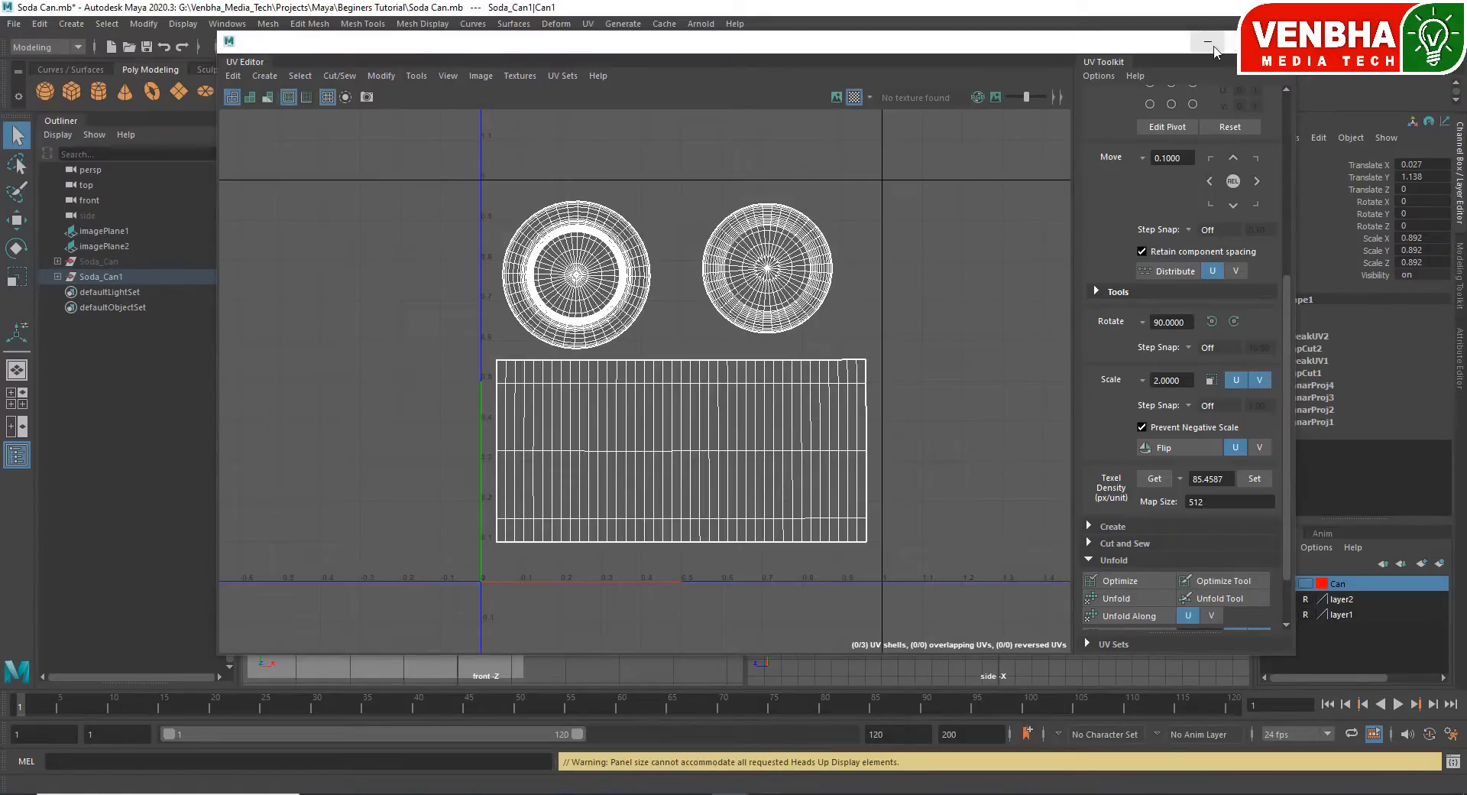
{"action": "left_click", "coordinate": [1278, 42]}
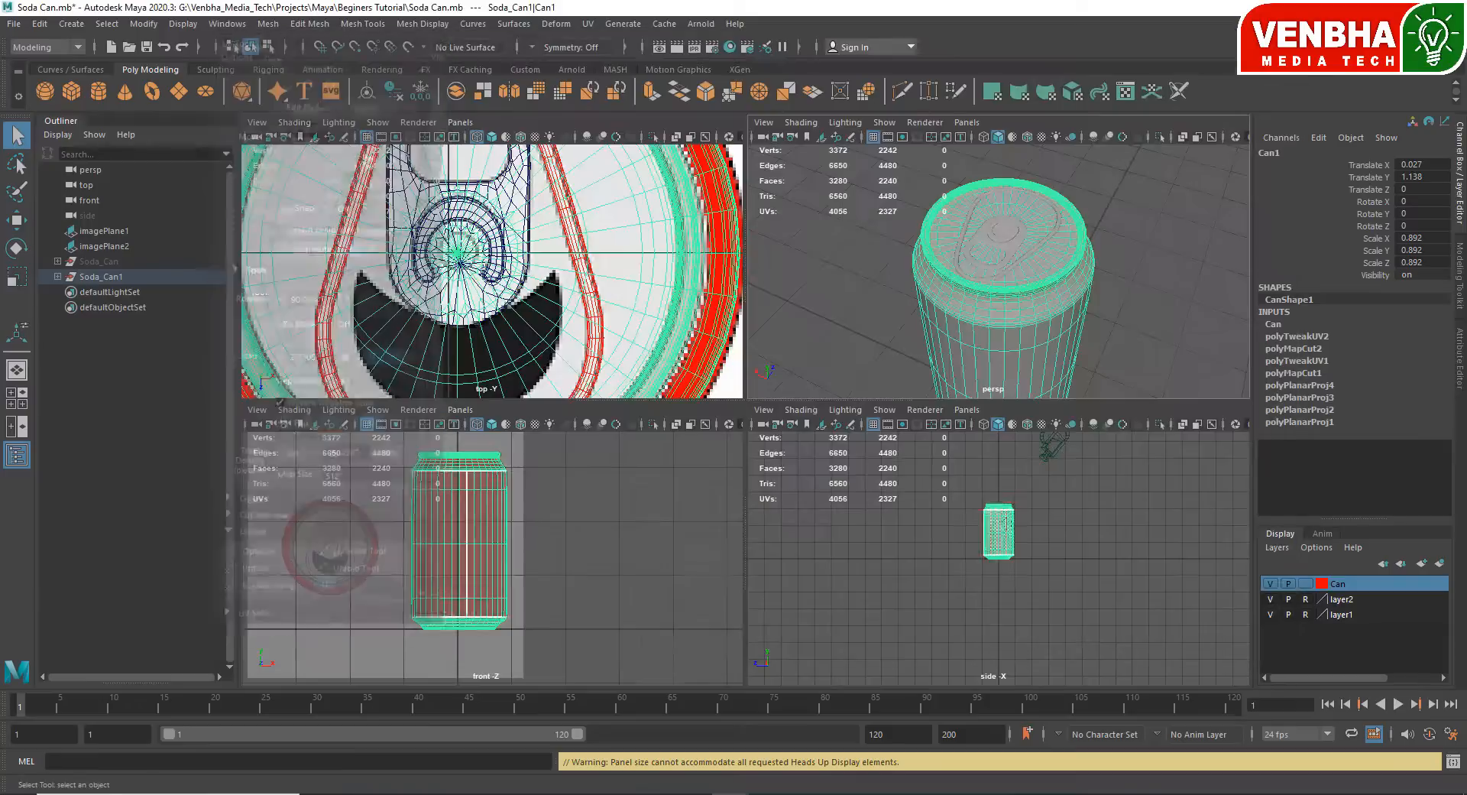
{"action": "key", "text": "space"}
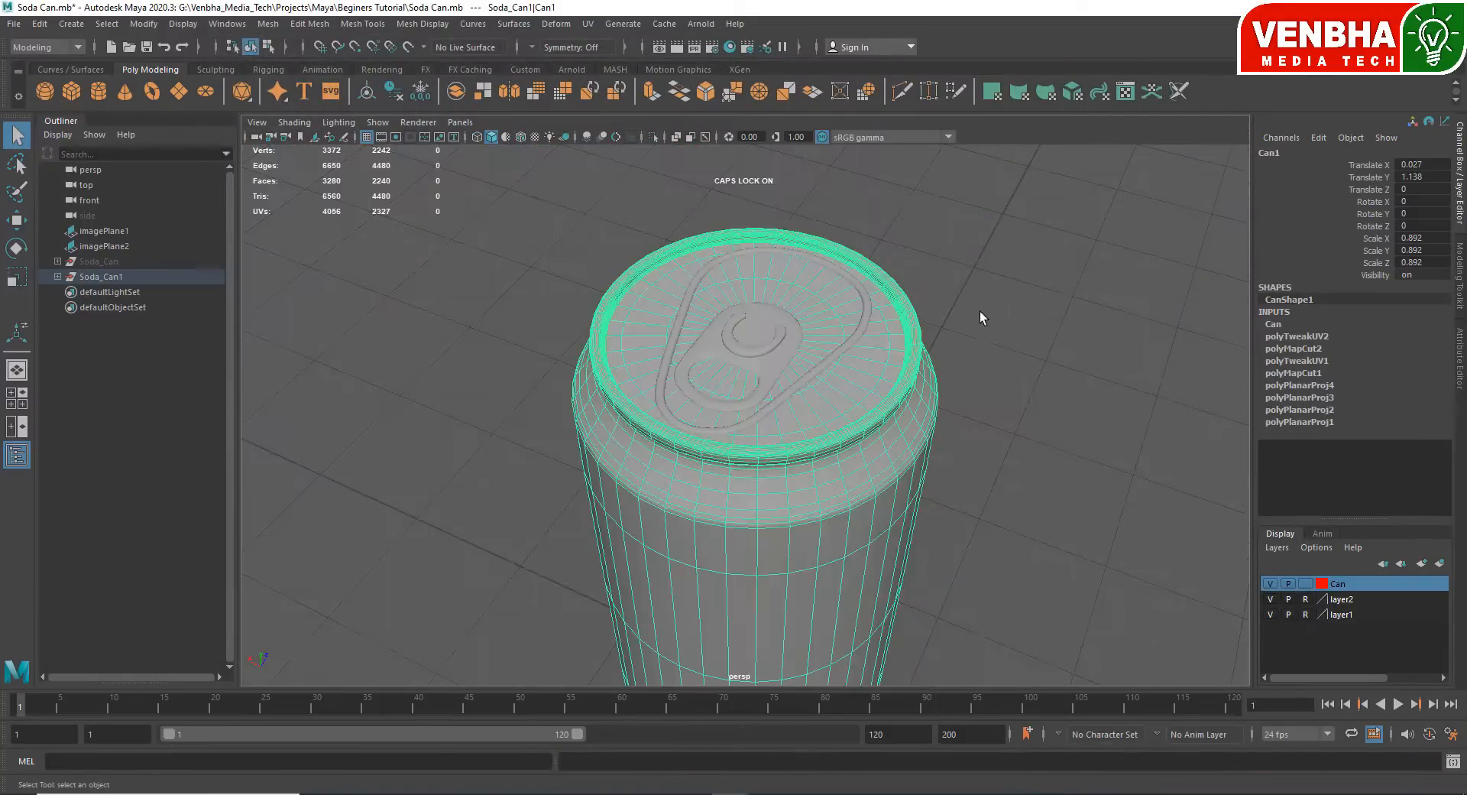
{"action": "scroll", "coordinate": [994, 337], "scroll_direction": "down", "scroll_amount": 5}
{"action": "left_click_drag", "start_coordinate": [1003, 353], "coordinate": [866, 399], "text": "alt"}
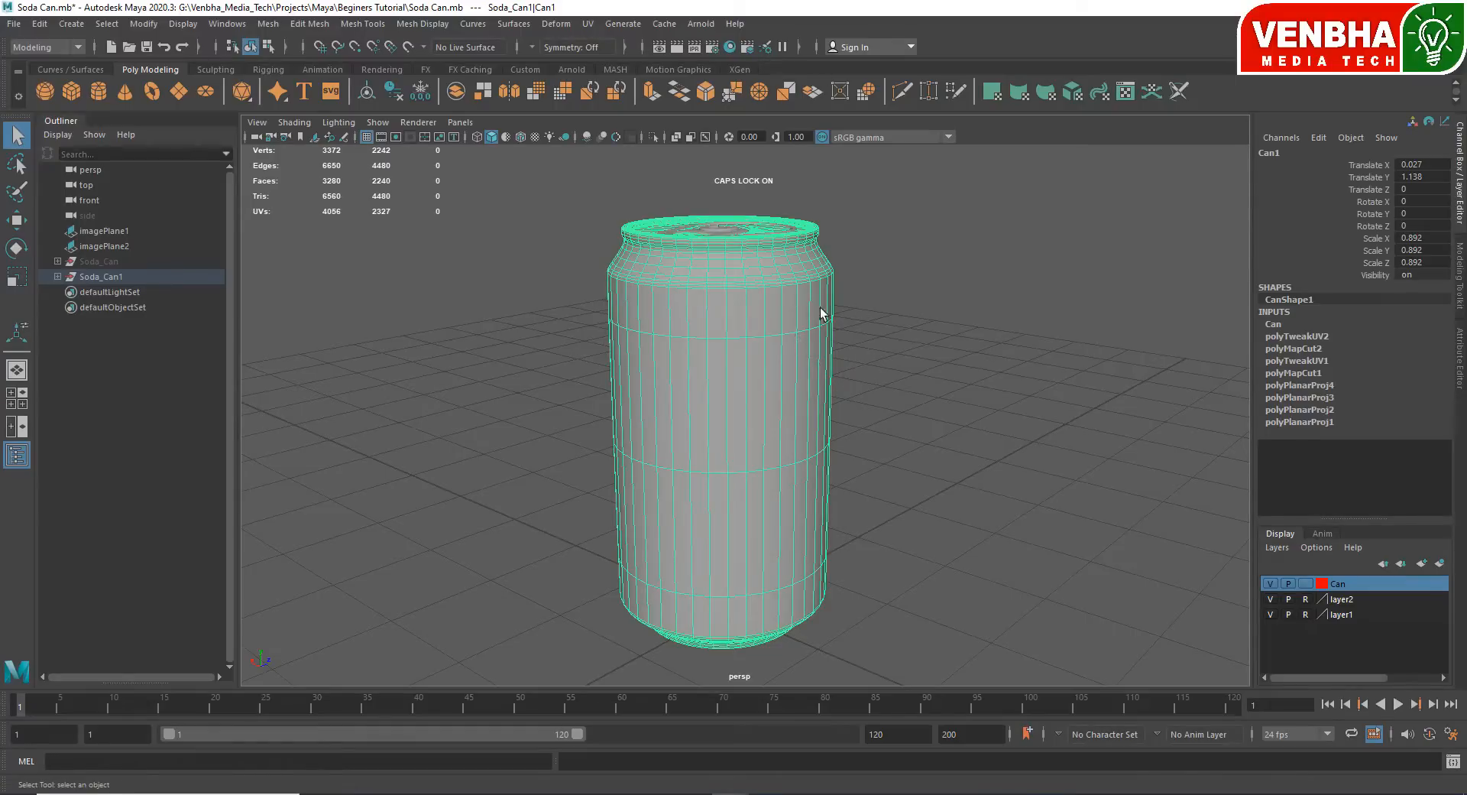
- Assign a new Blinn material to the selected can
{"action": "right_click", "coordinate": [761, 300]}
{"action": "right_click", "coordinate": [733, 277]}
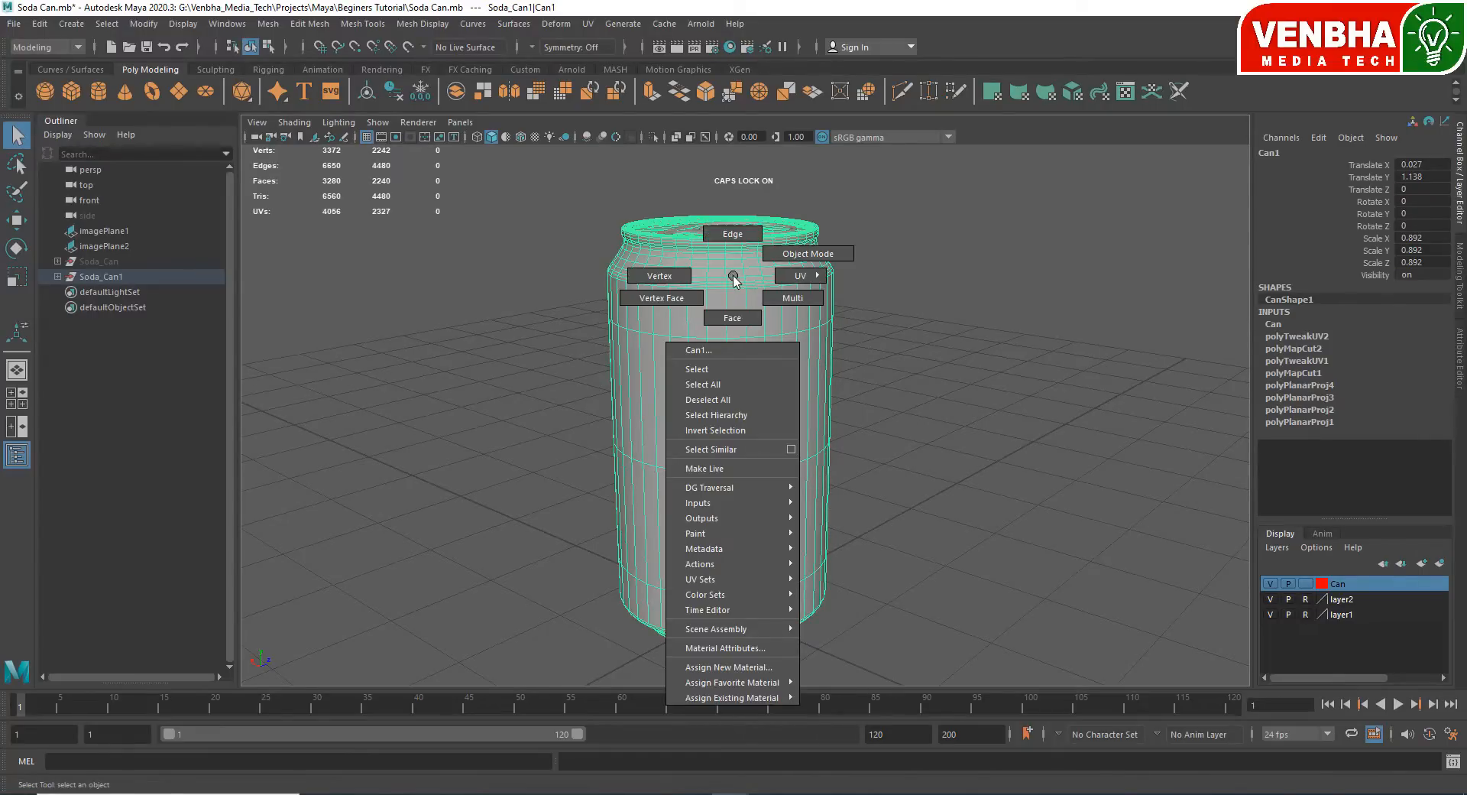
{"action": "right_click_drag", "start_coordinate": [733, 280], "coordinate": [774, 668]}
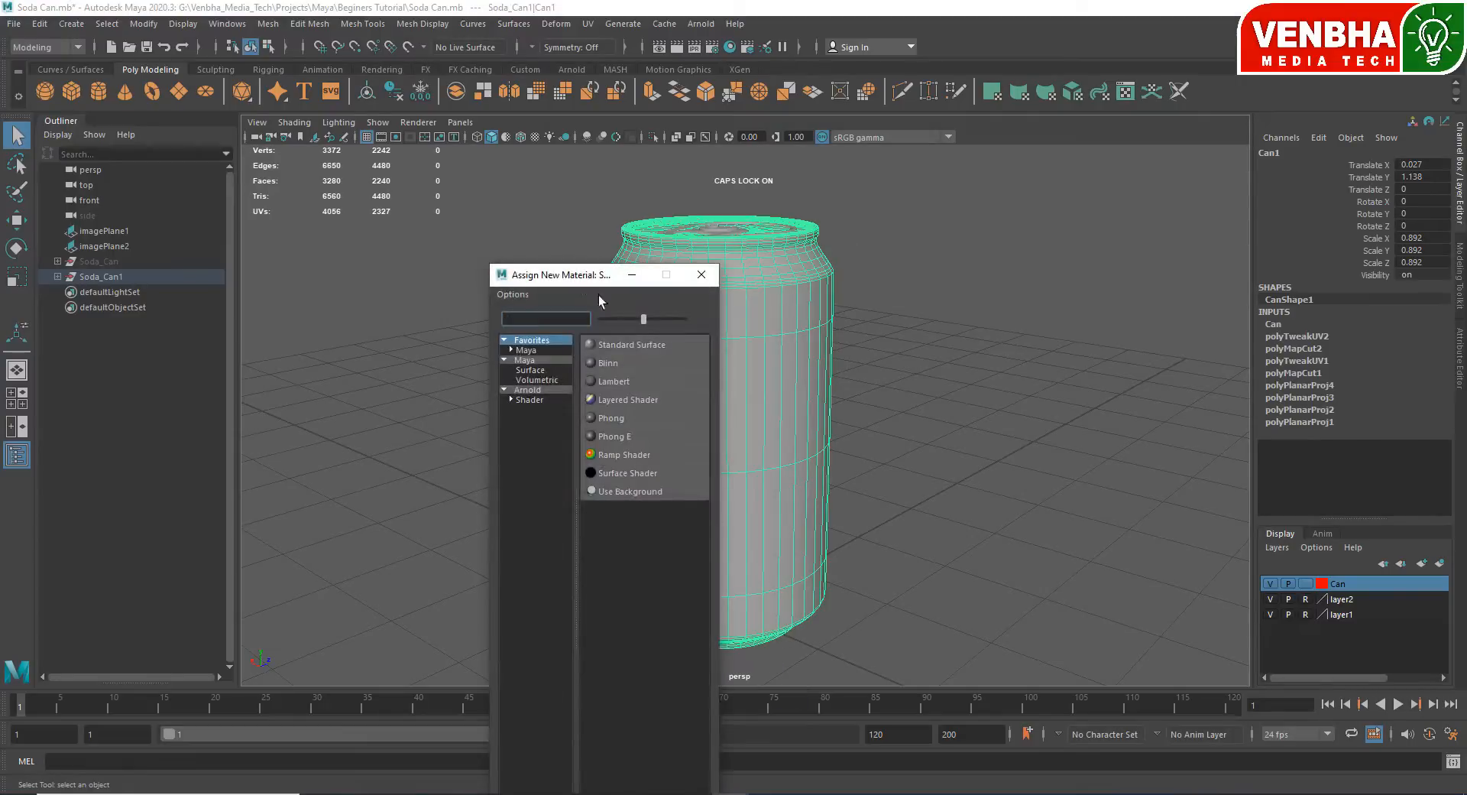
{"action": "left_click_drag", "start_coordinate": [599, 277], "coordinate": [1014, 172]}
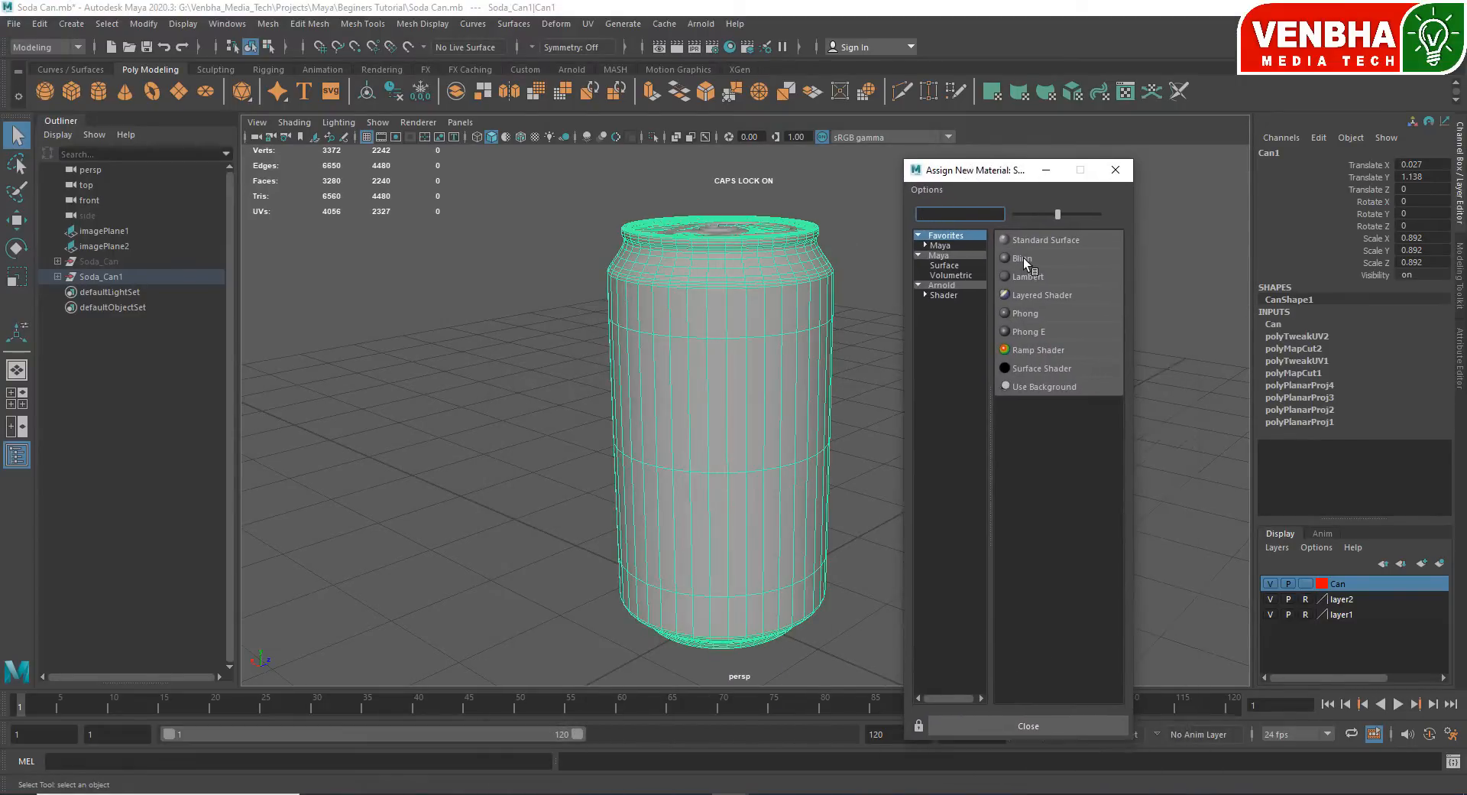
{"action": "left_click", "coordinate": [1023, 258]}
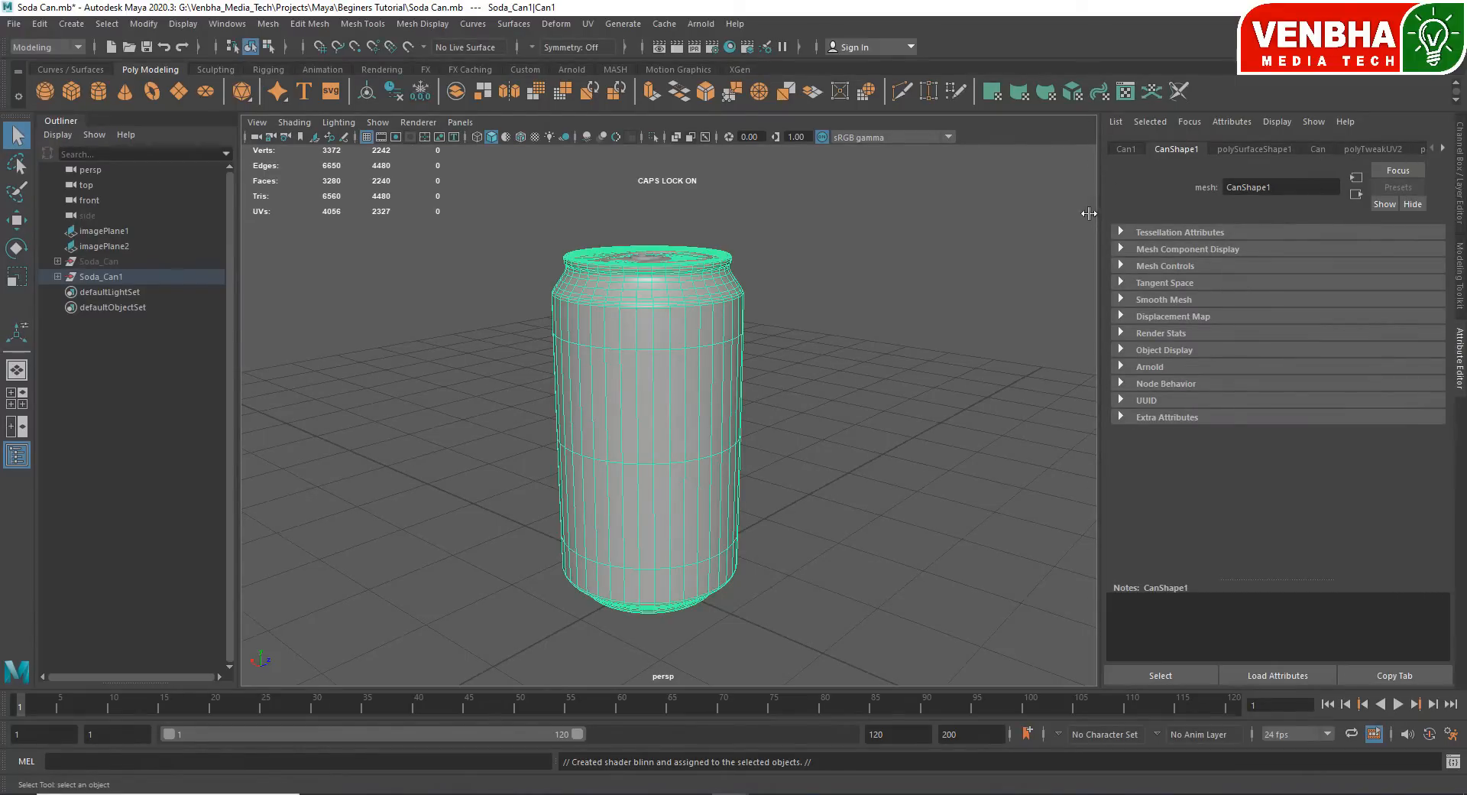
- Widen the attribute area and bring up the settings of the can's new Blinn material
{"action": "left_click_drag", "start_coordinate": [1089, 213], "coordinate": [1011, 214]}
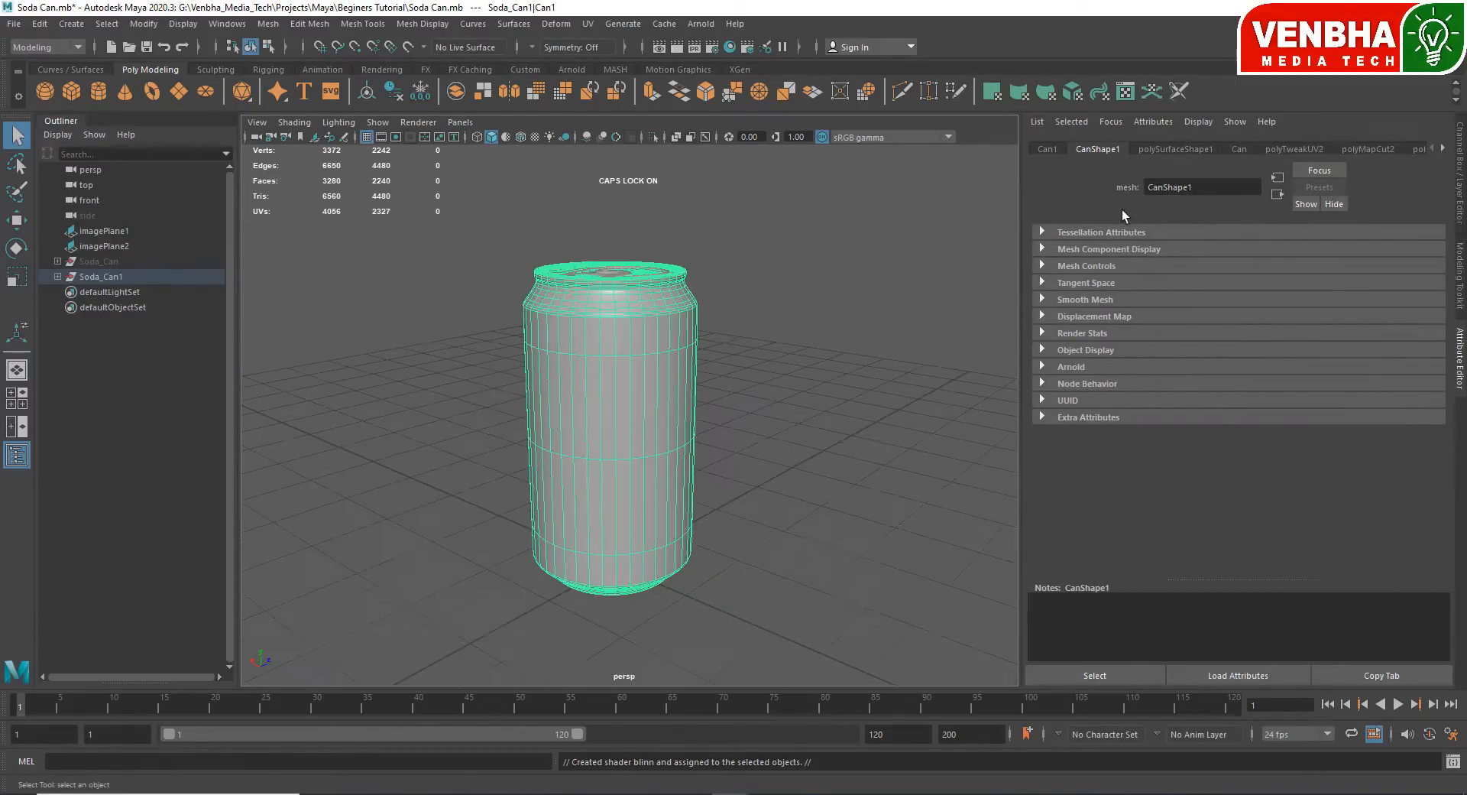
{"action": "left_click", "coordinate": [1443, 150]}
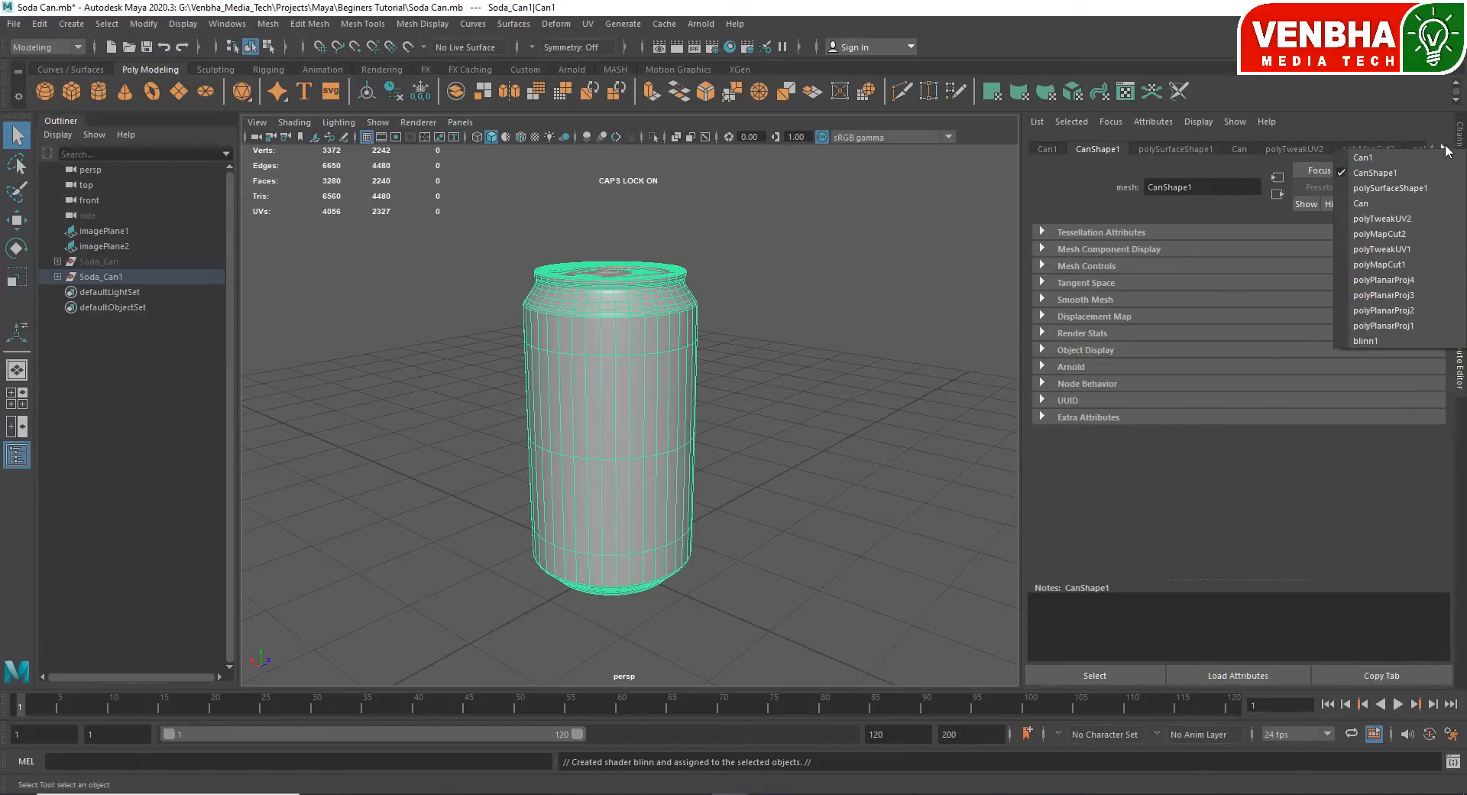
{"action": "left_click", "coordinate": [1368, 131]}
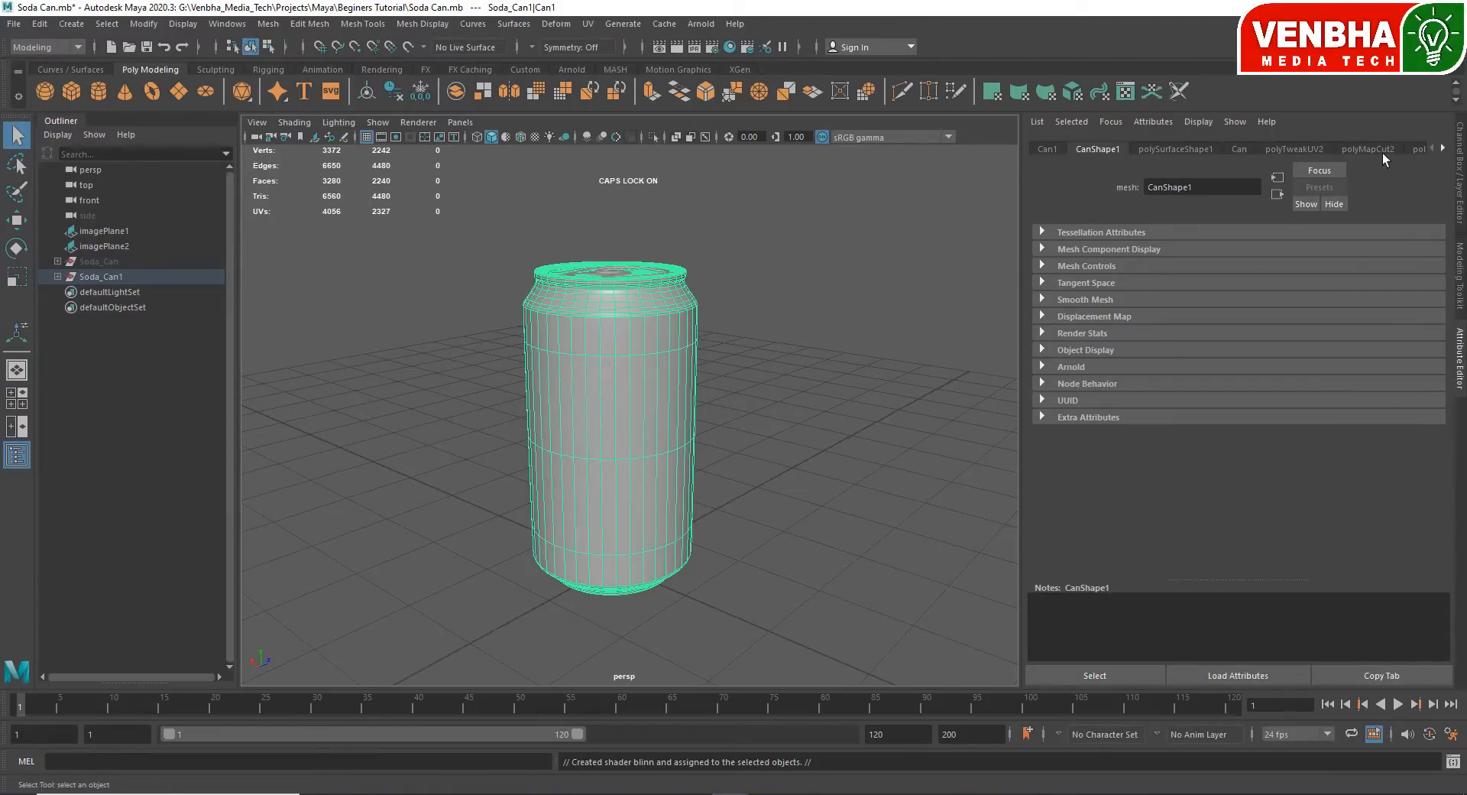
{"action": "left_click", "coordinate": [1442, 147]}
{"action": "left_click", "coordinate": [1388, 341]}
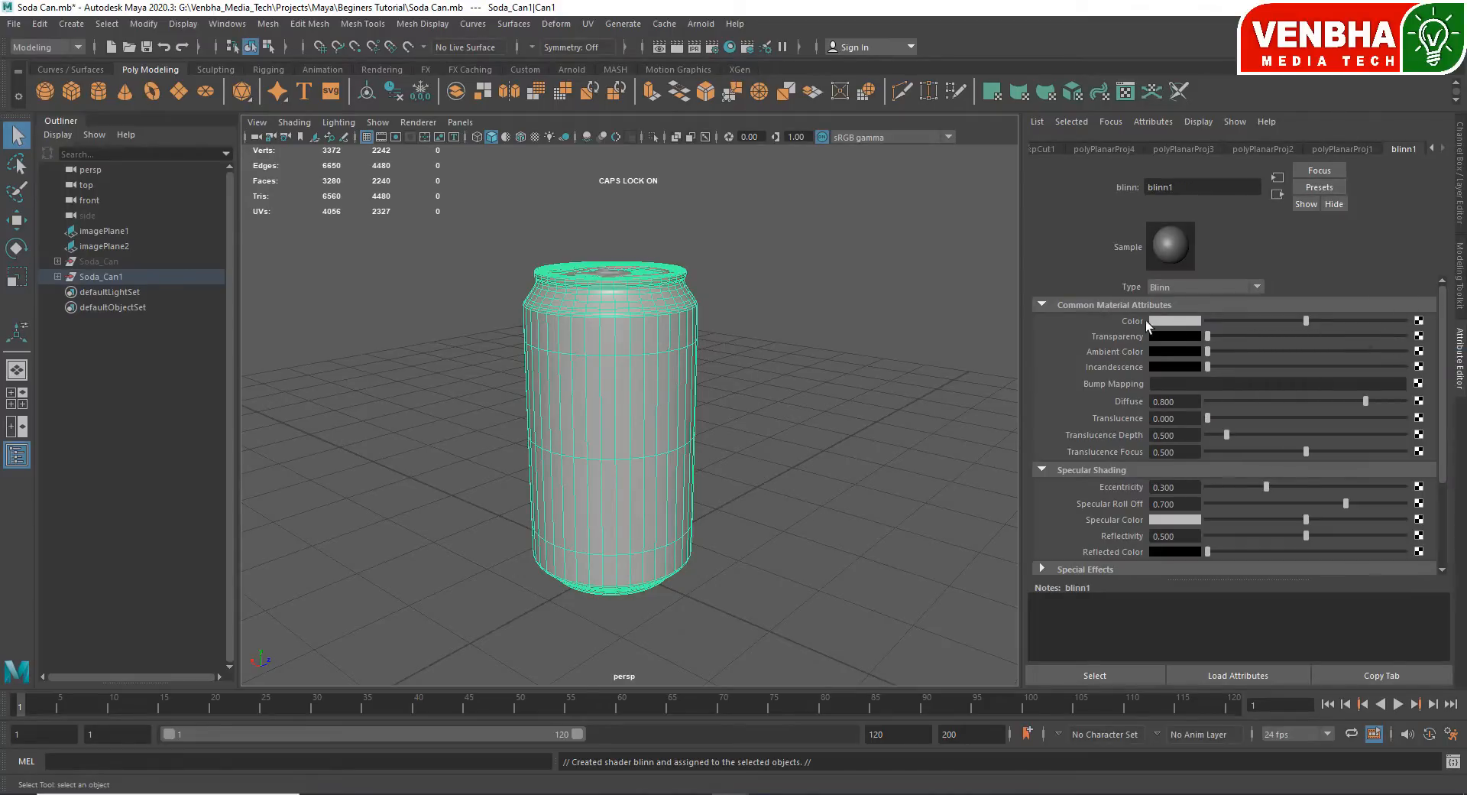
- Try red, yellow and cyan as the Blinn material's color and finish with white
{"action": "left_click", "coordinate": [1174, 321]}
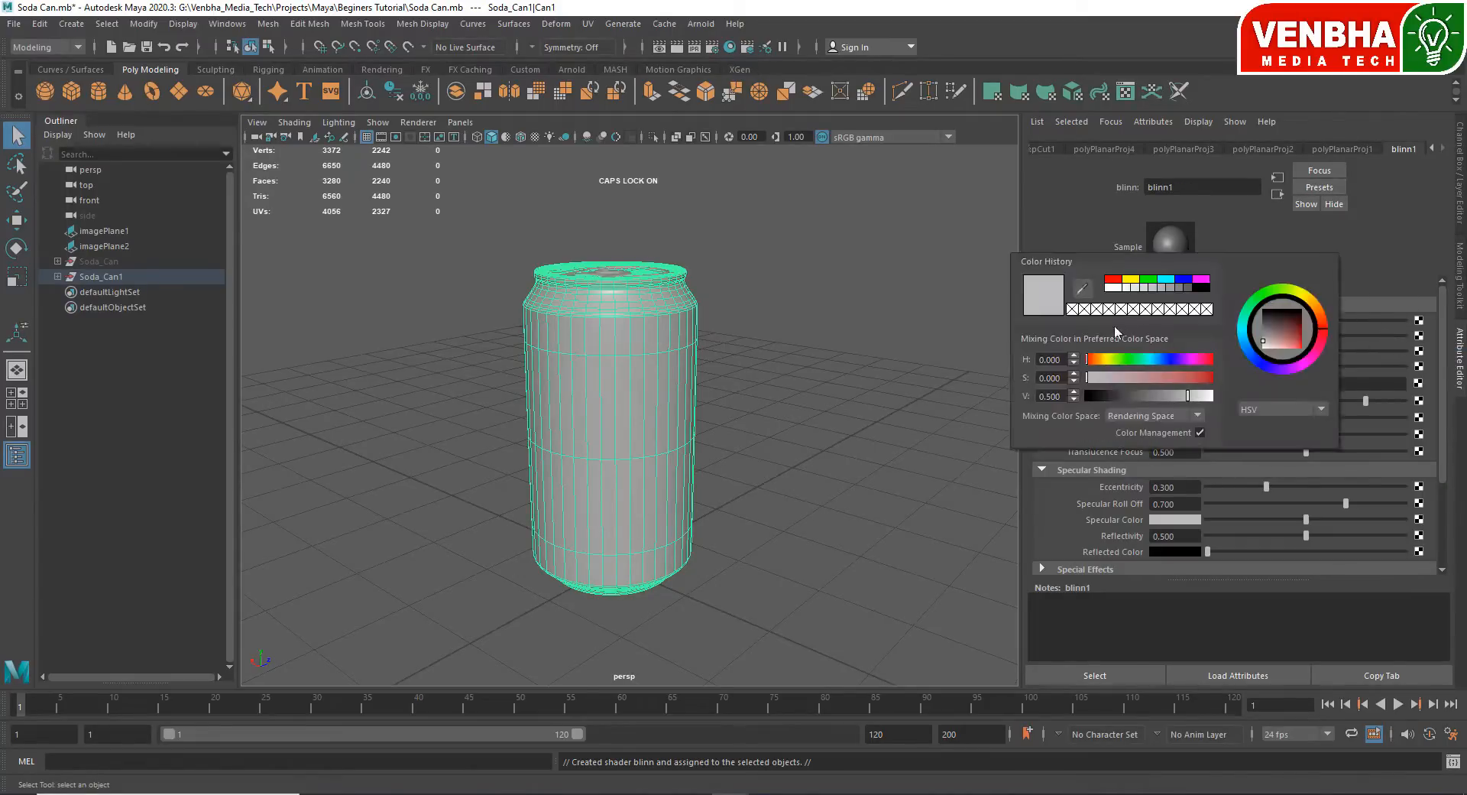
{"action": "left_click", "coordinate": [1114, 280]}
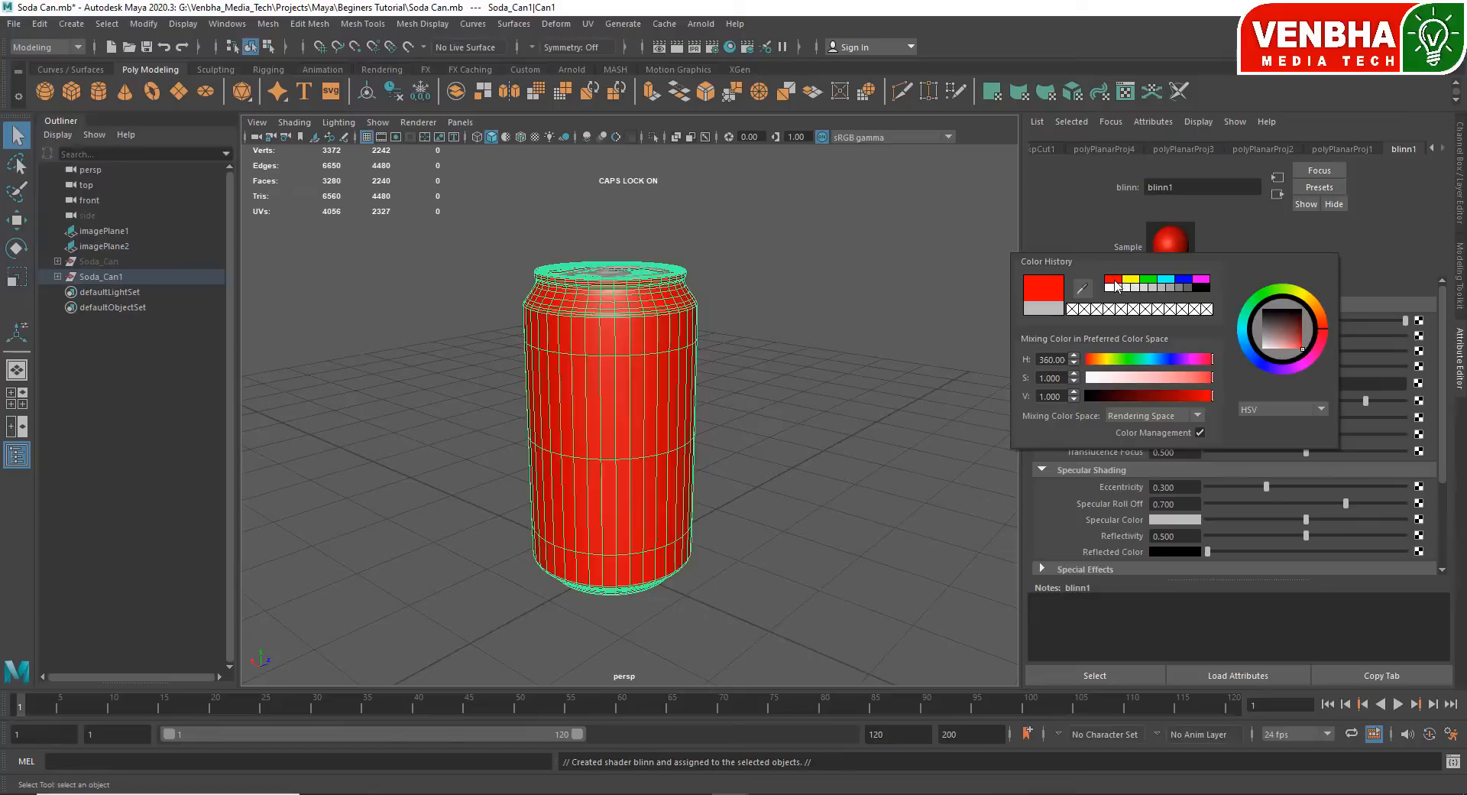
{"action": "left_click", "coordinate": [1132, 279]}
{"action": "left_click", "coordinate": [1166, 279]}
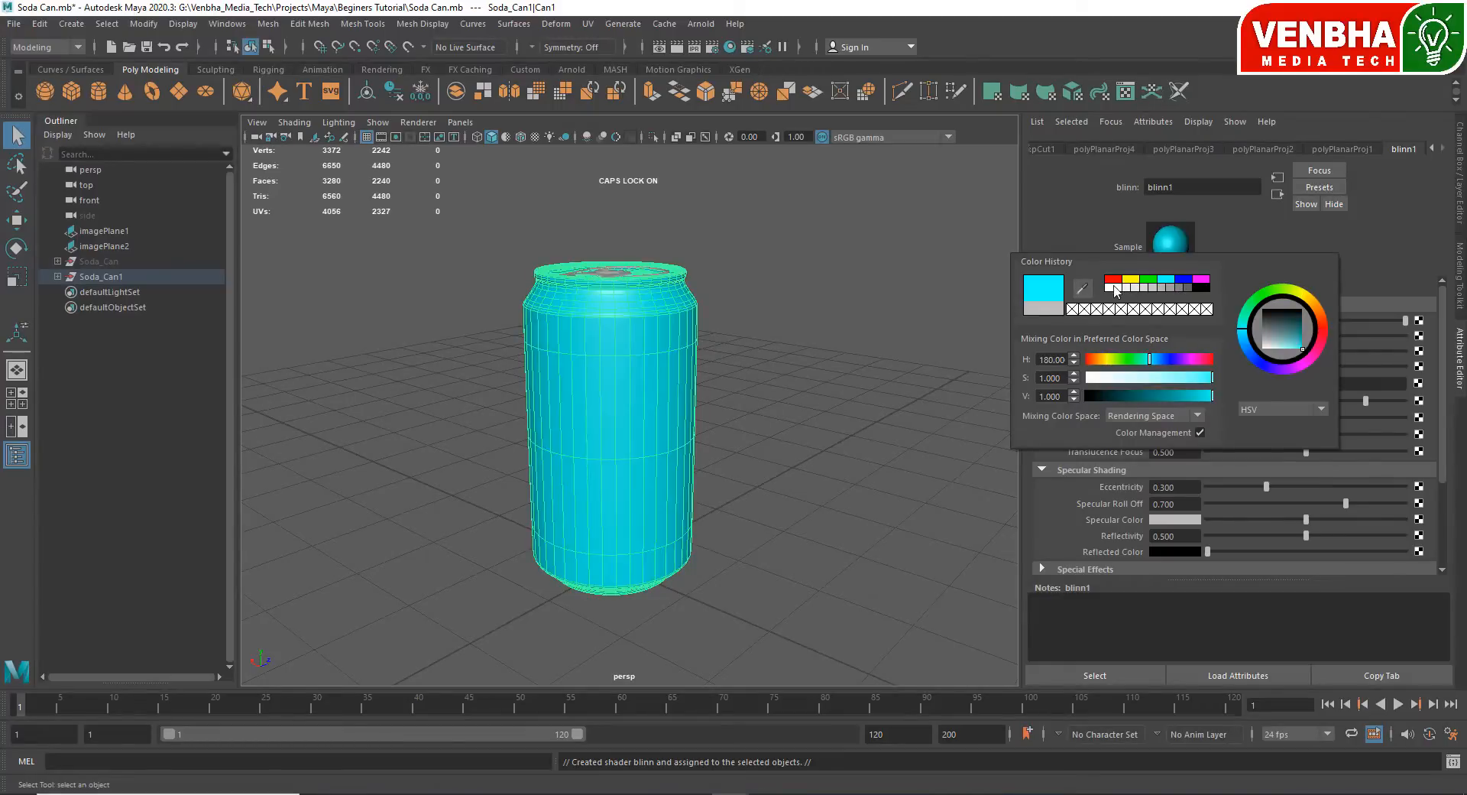
{"action": "left_click", "coordinate": [1116, 288]}
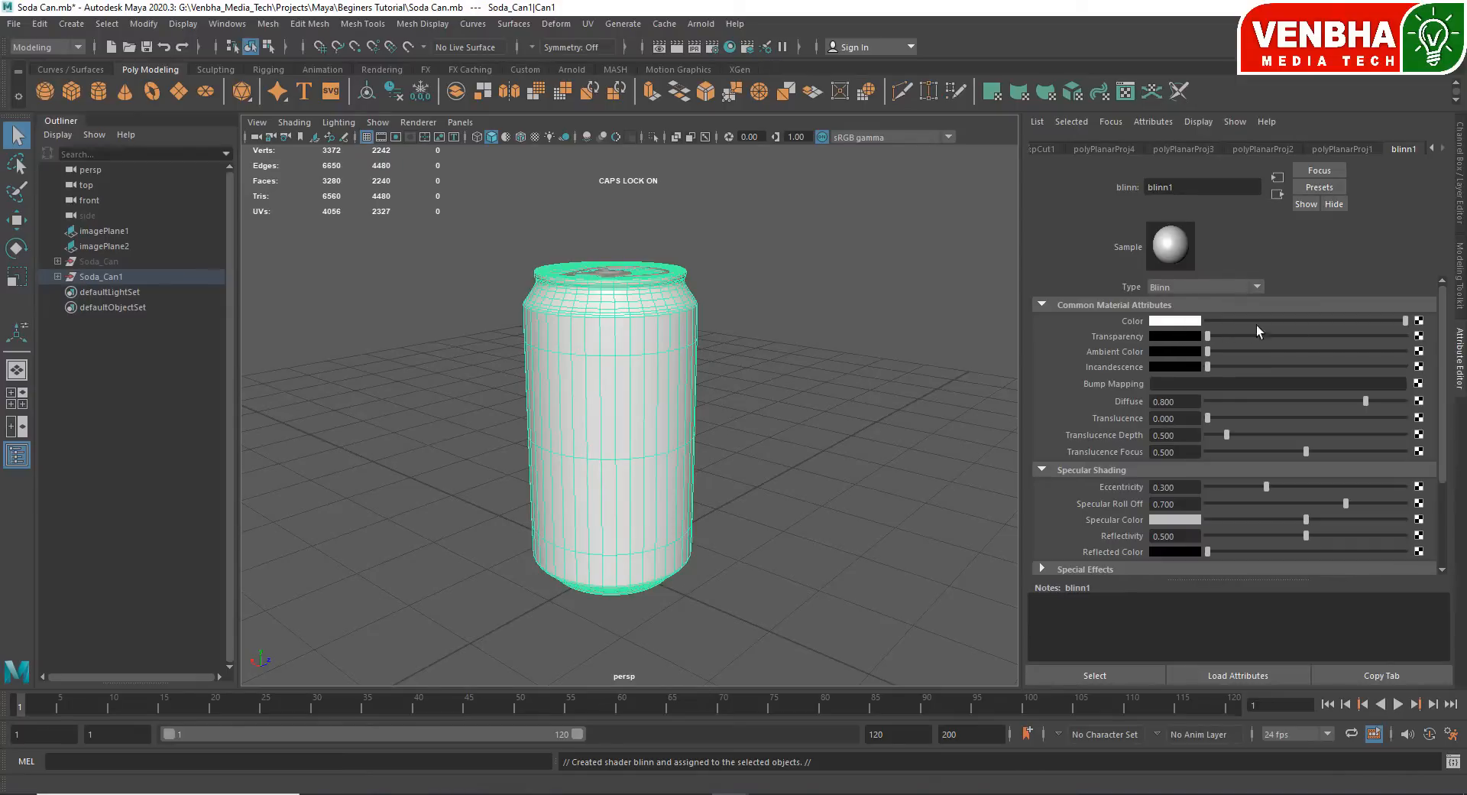
- Connect a File texture node to the Blinn material's Color attribute
{"action": "left_click", "coordinate": [1419, 321]}
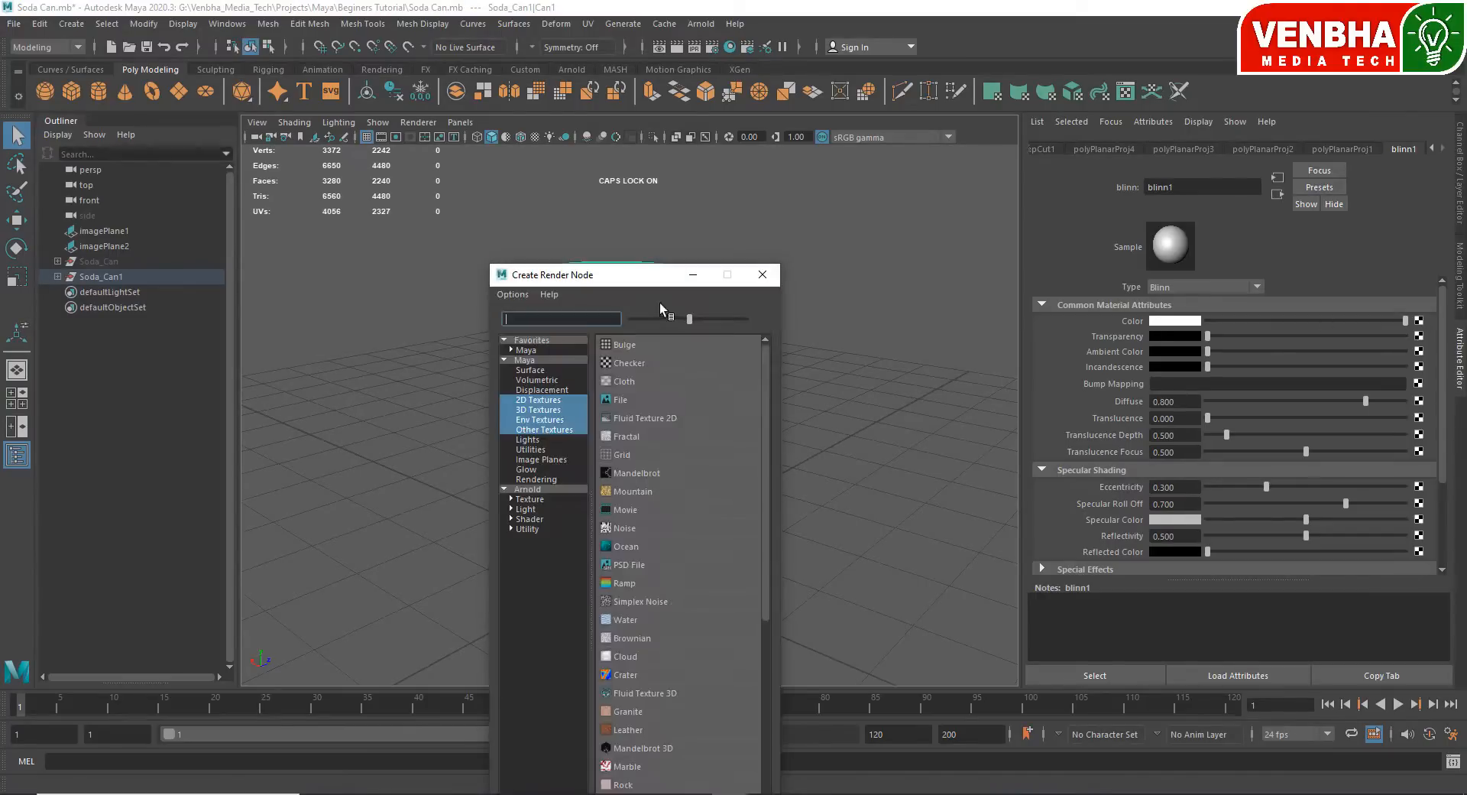
{"action": "left_click_drag", "start_coordinate": [619, 285], "coordinate": [883, 136]}
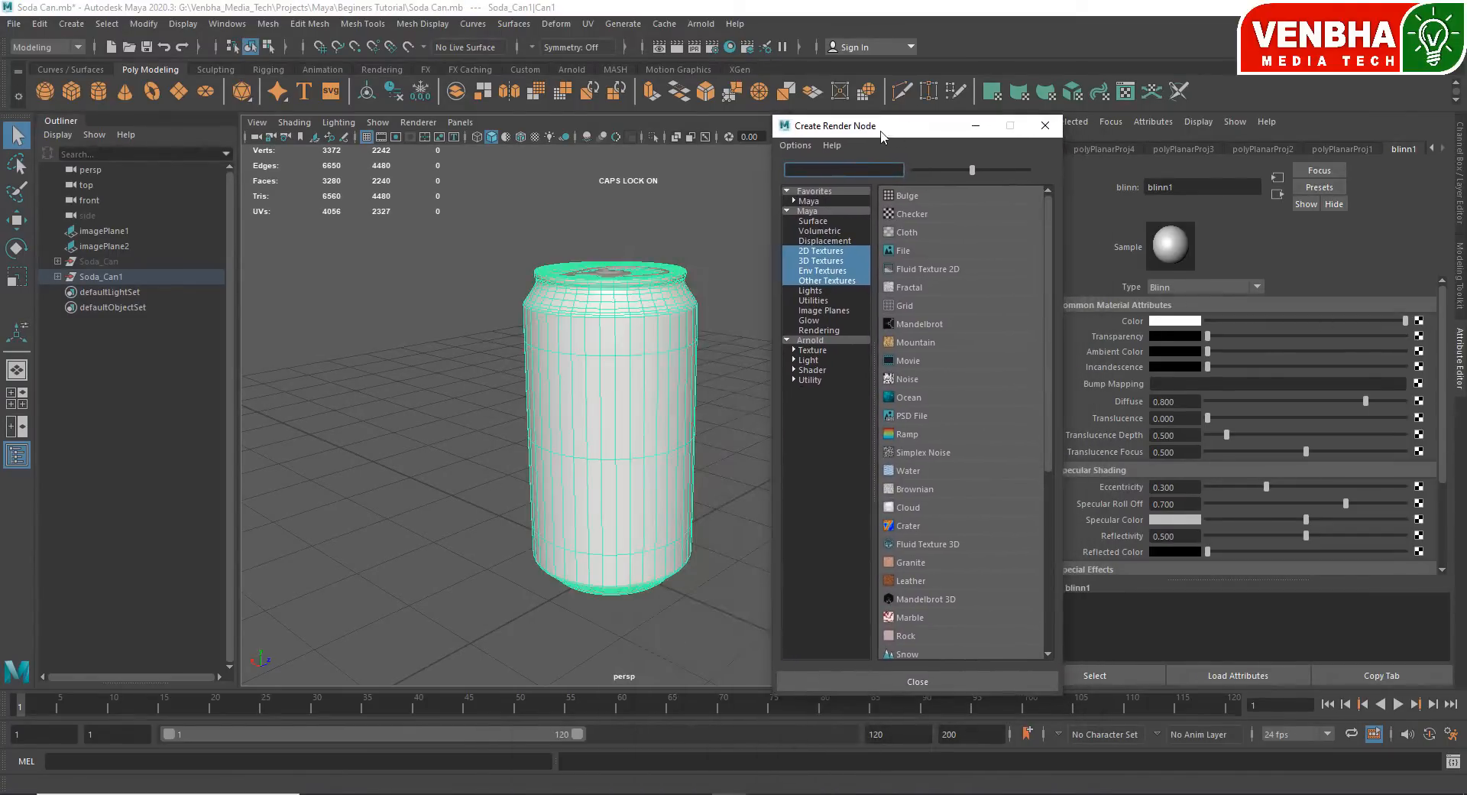
{"action": "left_click", "coordinate": [919, 249]}
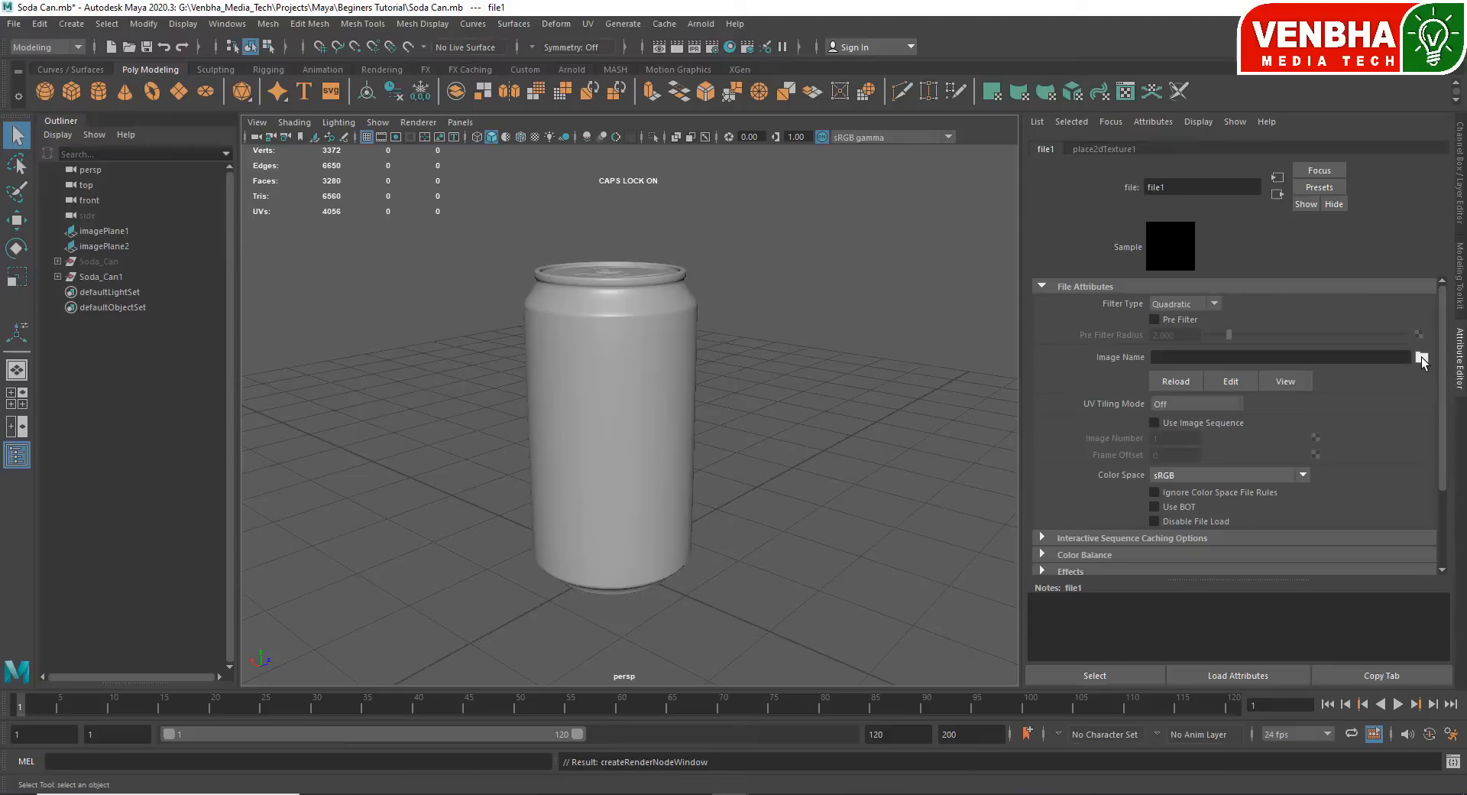
{"action": "left_click", "coordinate": [1421, 358]}
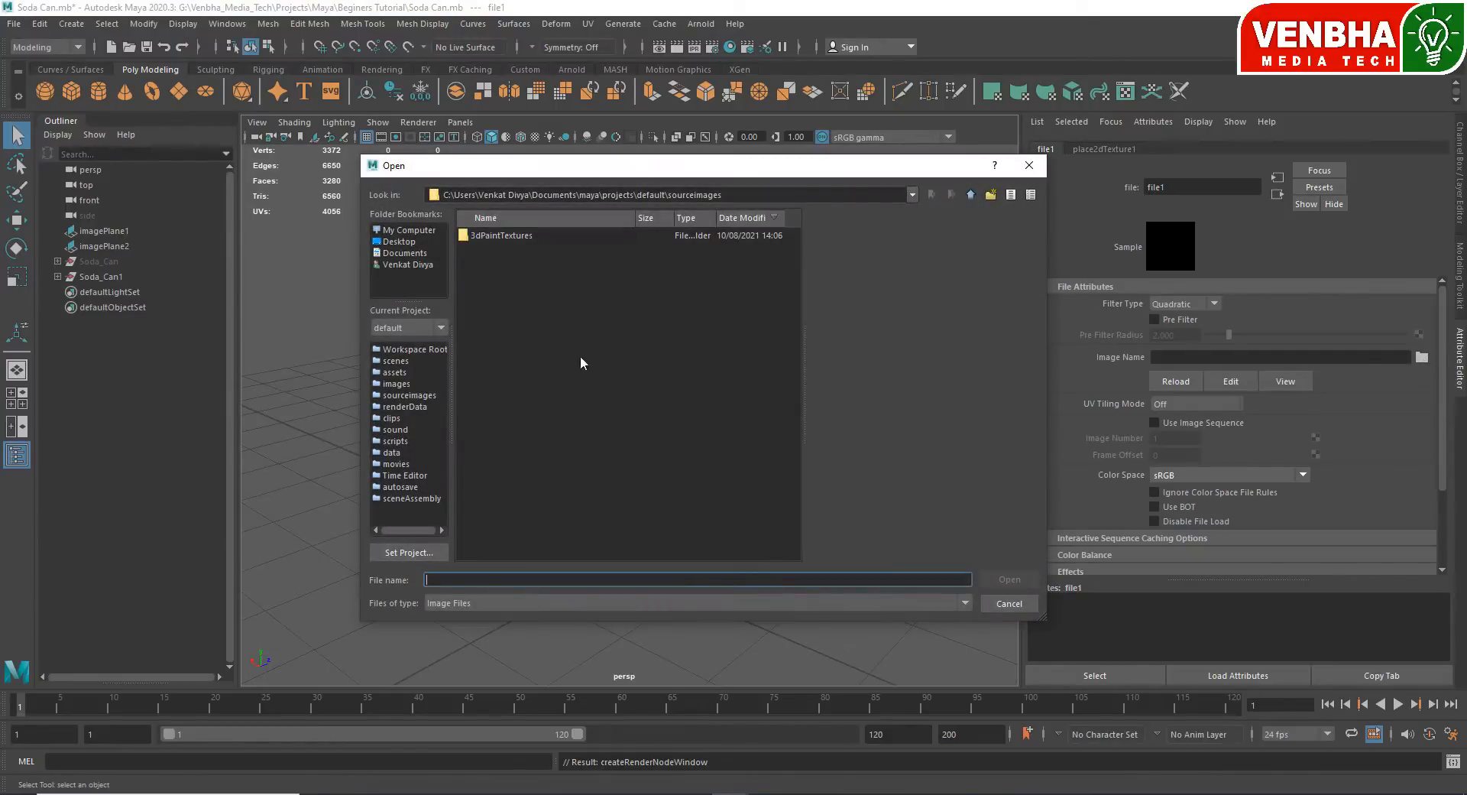
{"action": "left_click", "coordinate": [400, 242]}
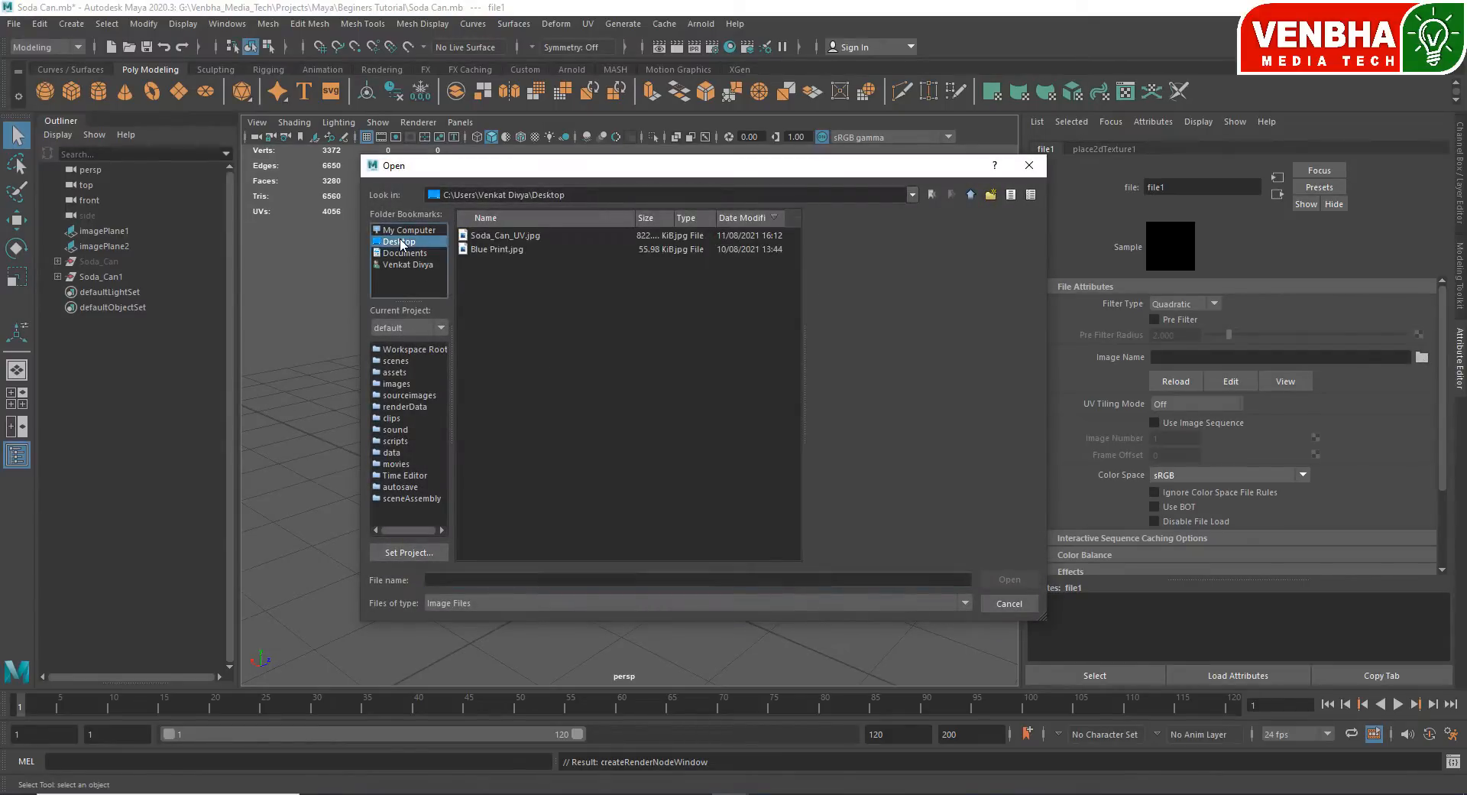
{"action": "left_click", "coordinate": [506, 236]}
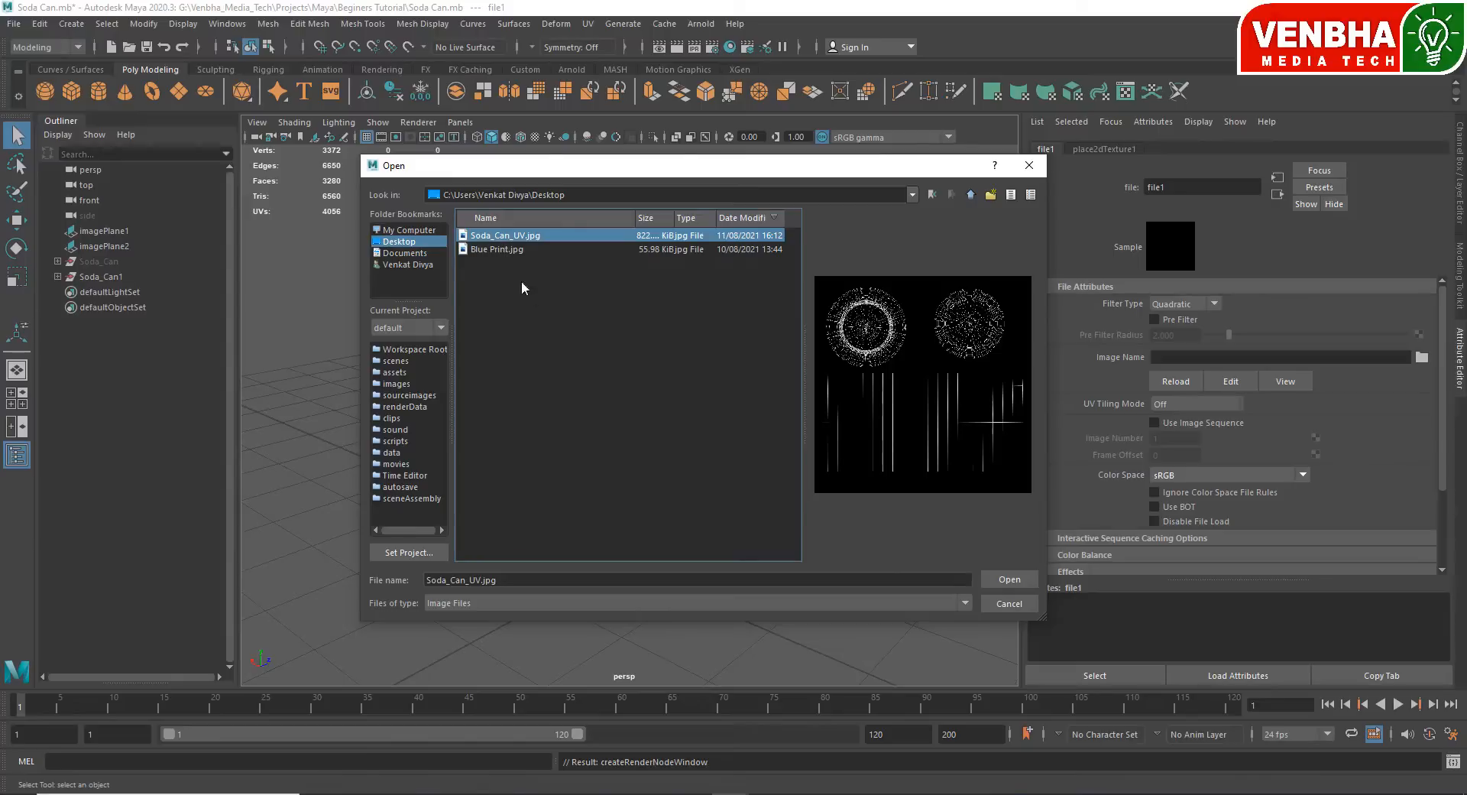
{"action": "left_click", "coordinate": [547, 603]}
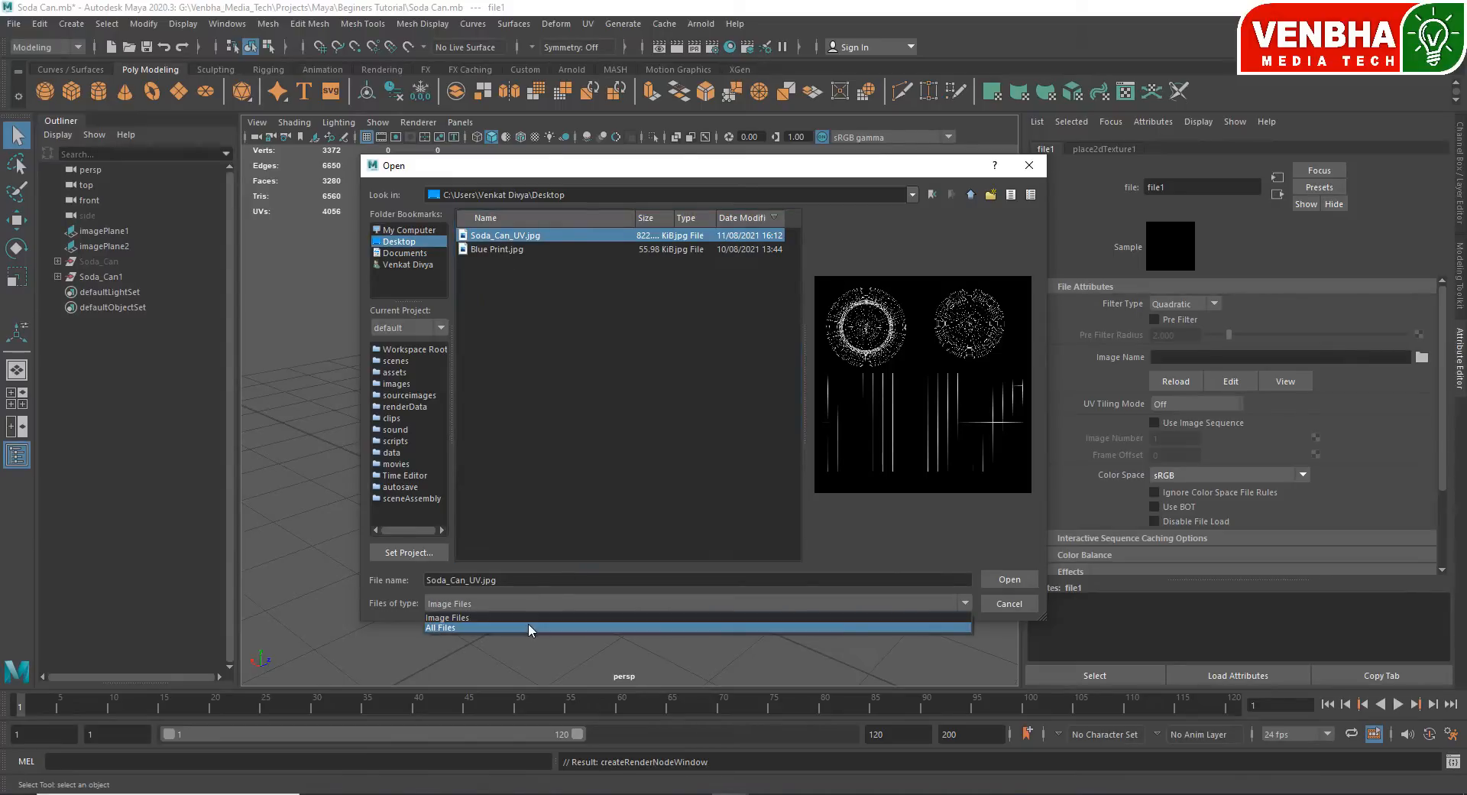
{"action": "left_click", "coordinate": [529, 622]}
{"action": "left_click", "coordinate": [539, 604]}
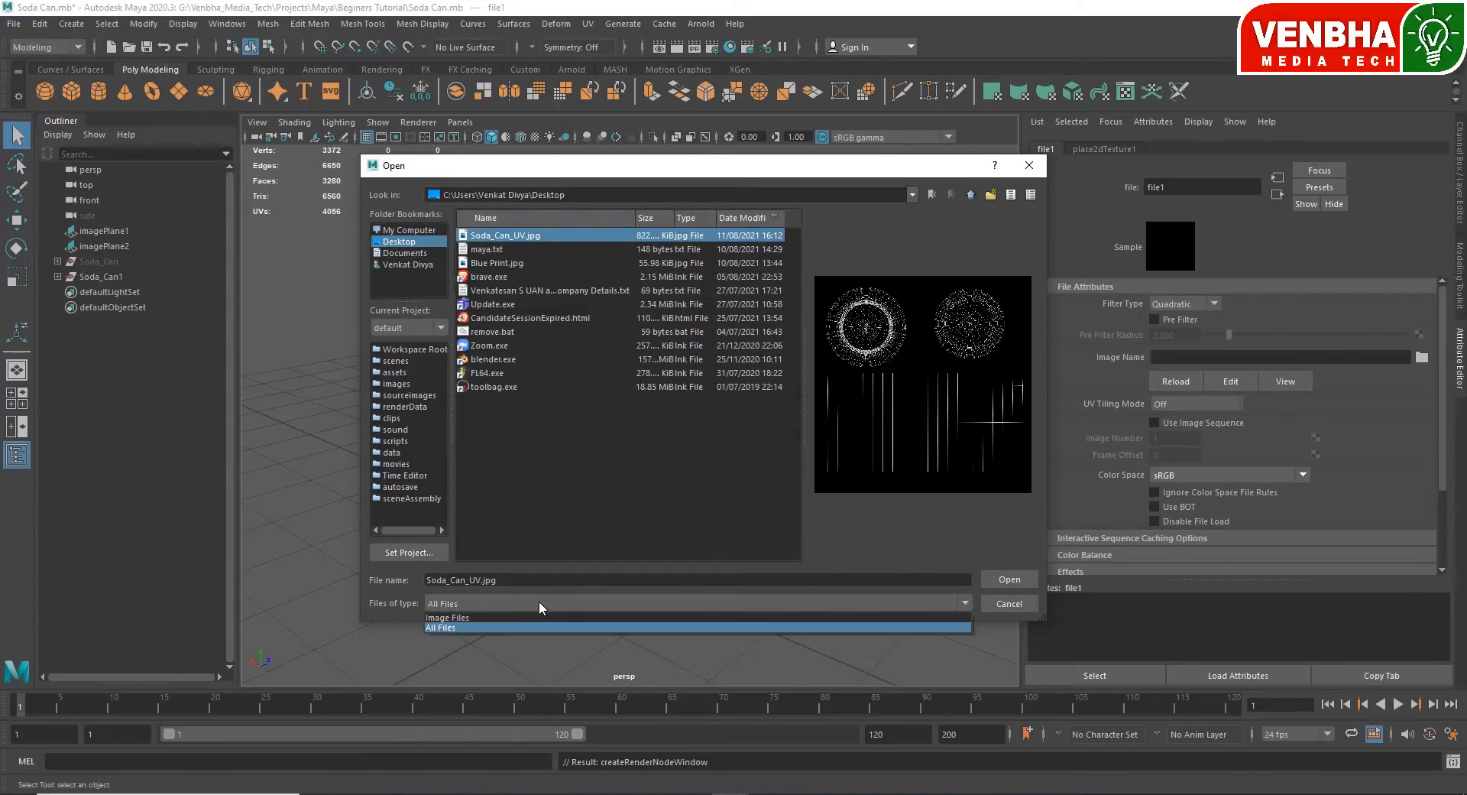
{"action": "left_click", "coordinate": [517, 616]}
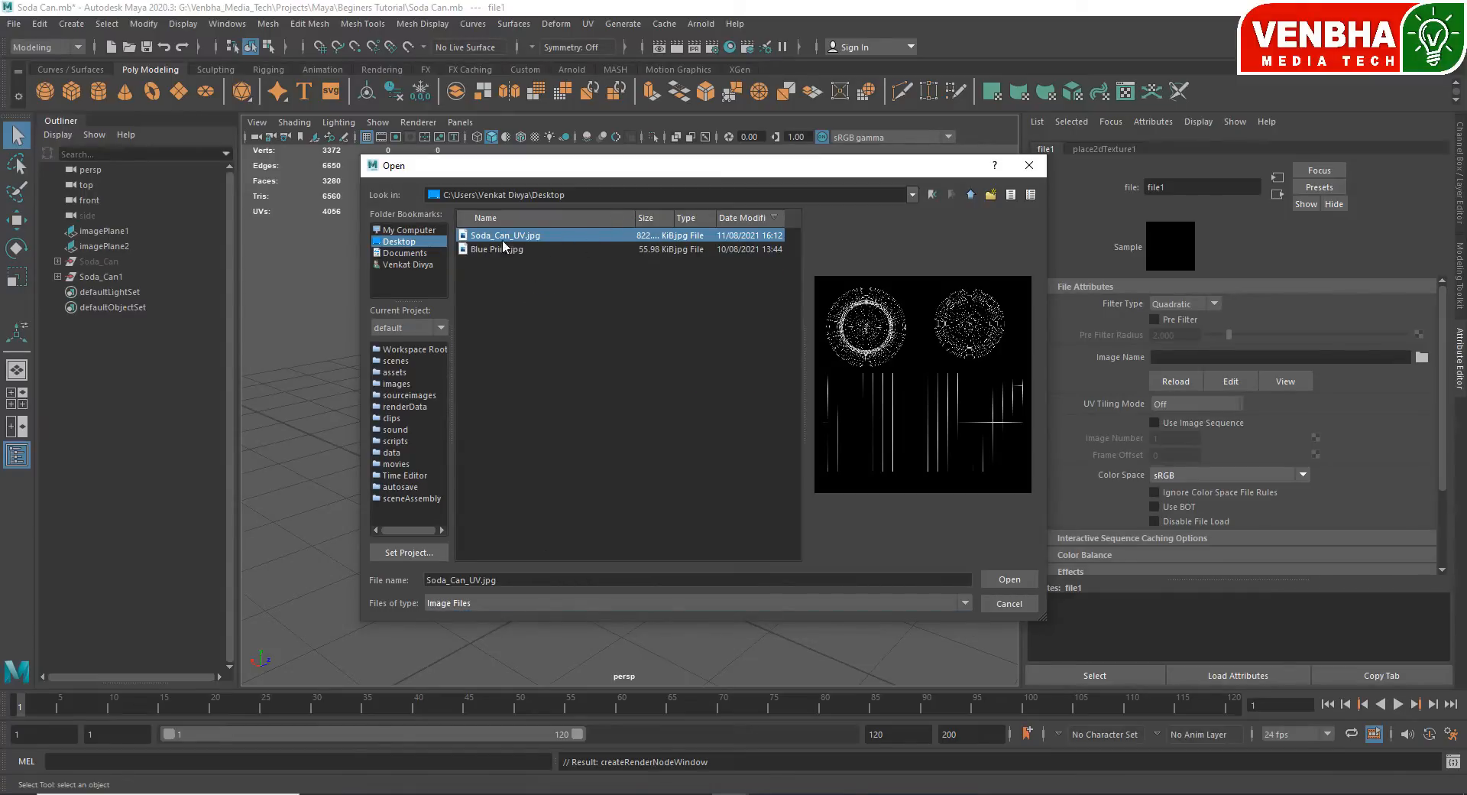
{"action": "left_click", "coordinate": [1010, 604]}
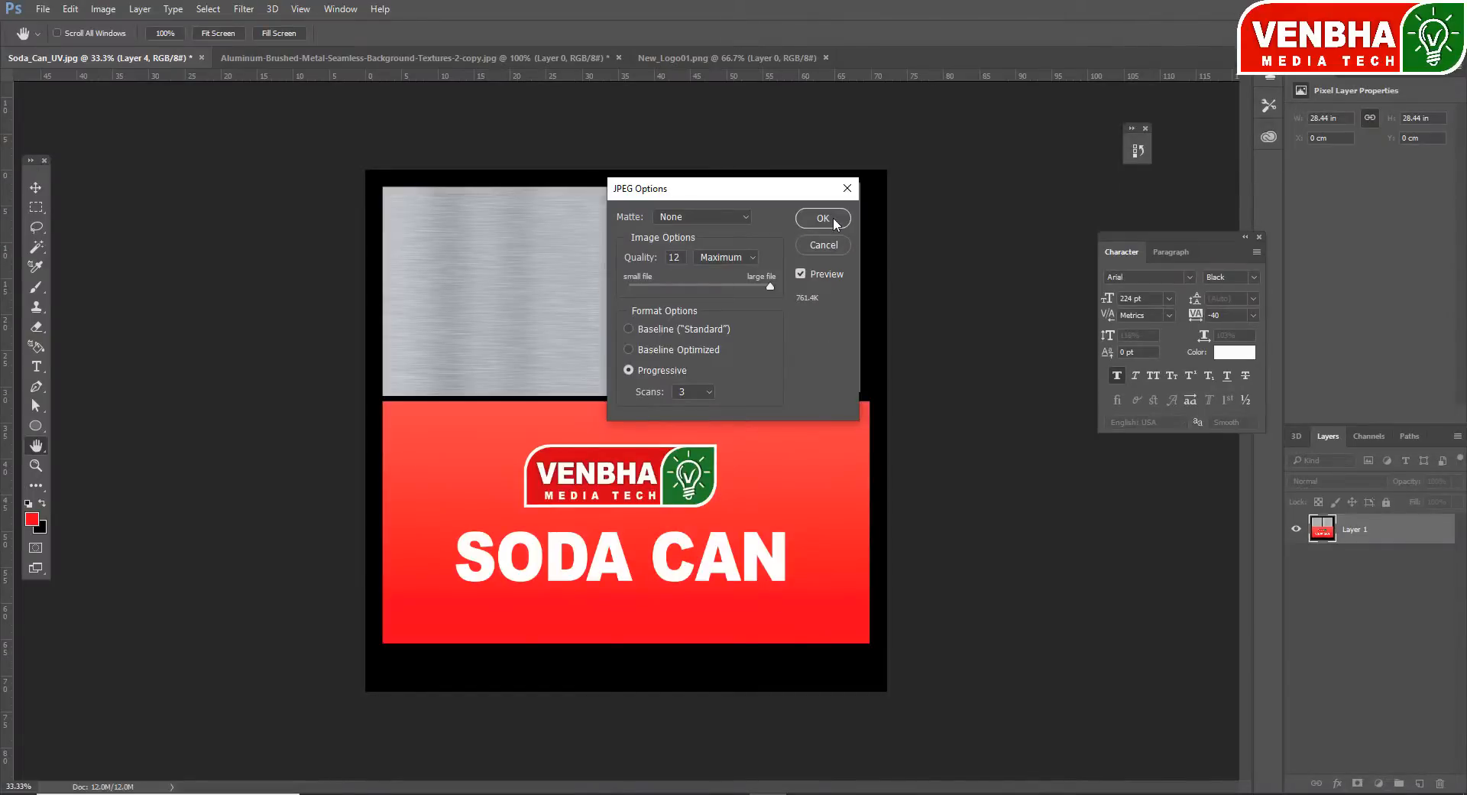
- Complete the pending JPEG save in Photoshop at Maximum quality 12, Progressive with 3 scans, and return to the Maya scene
{"action": "left_click", "coordinate": [822, 218]}
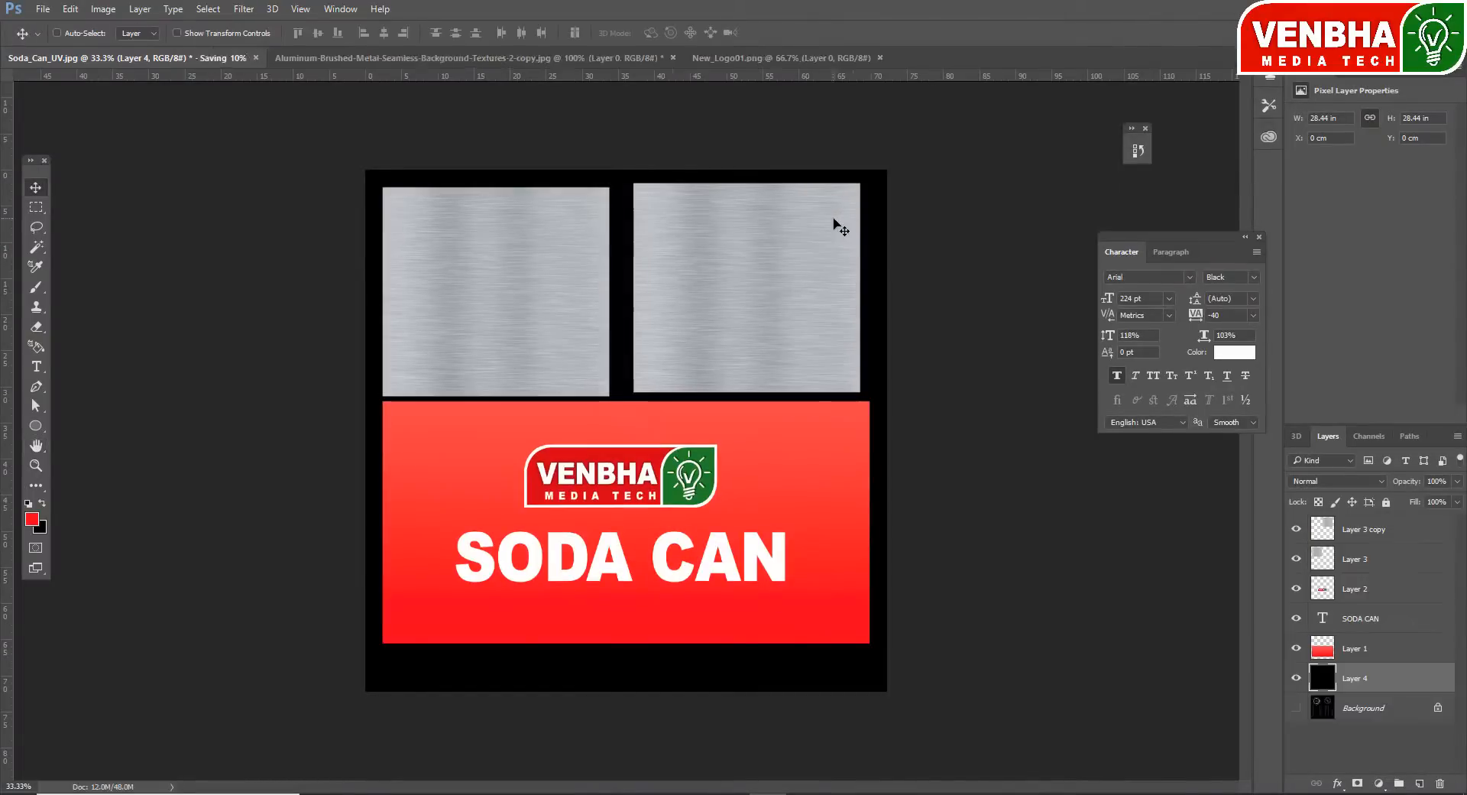
{"action": "mouse_move", "coordinate": [729, 794]}
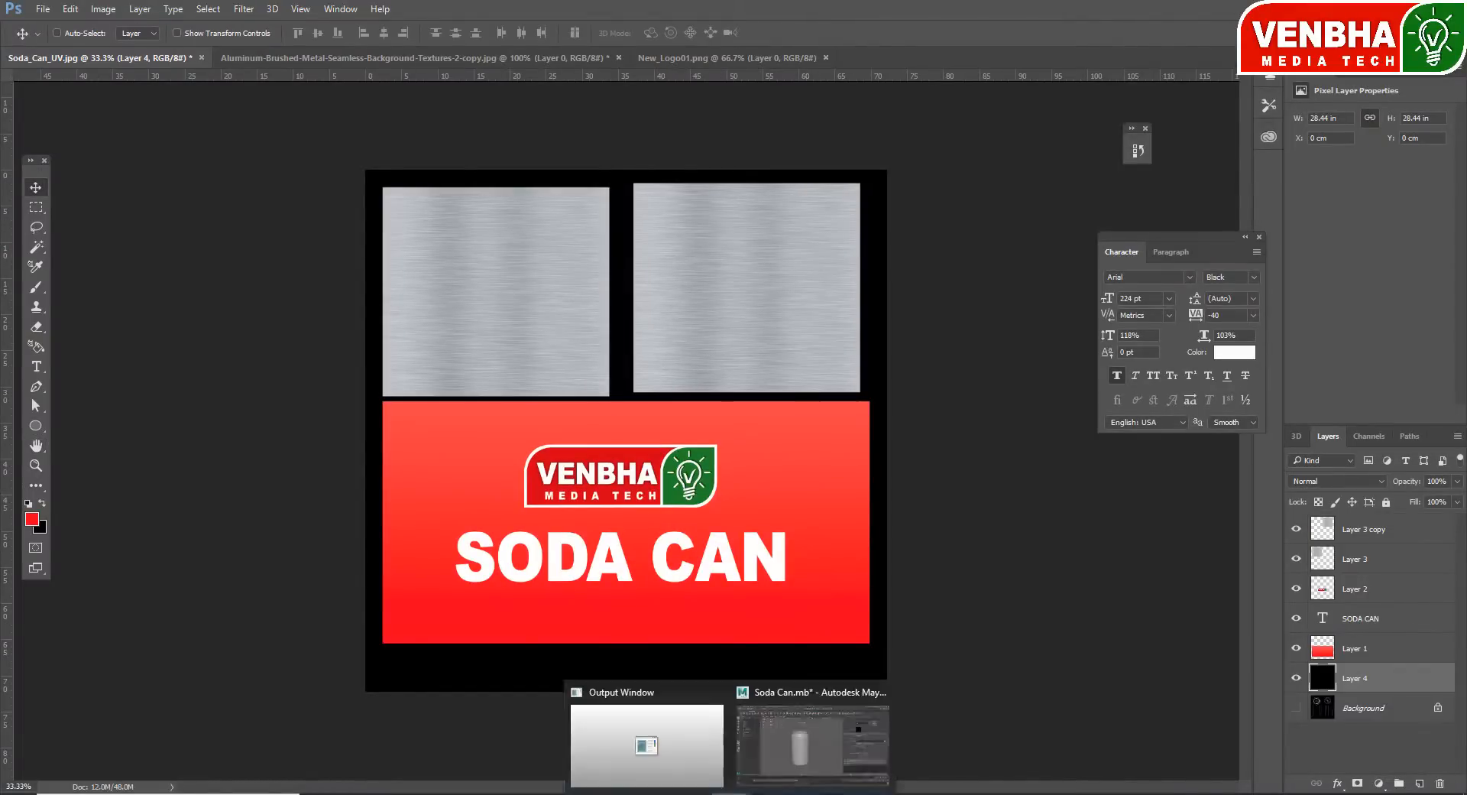
{"action": "left_click", "coordinate": [823, 755]}
- Load Soda_Can_TEXTURE.jpg from the Desktop as the File texture's image
{"action": "left_click", "coordinate": [1421, 357]}
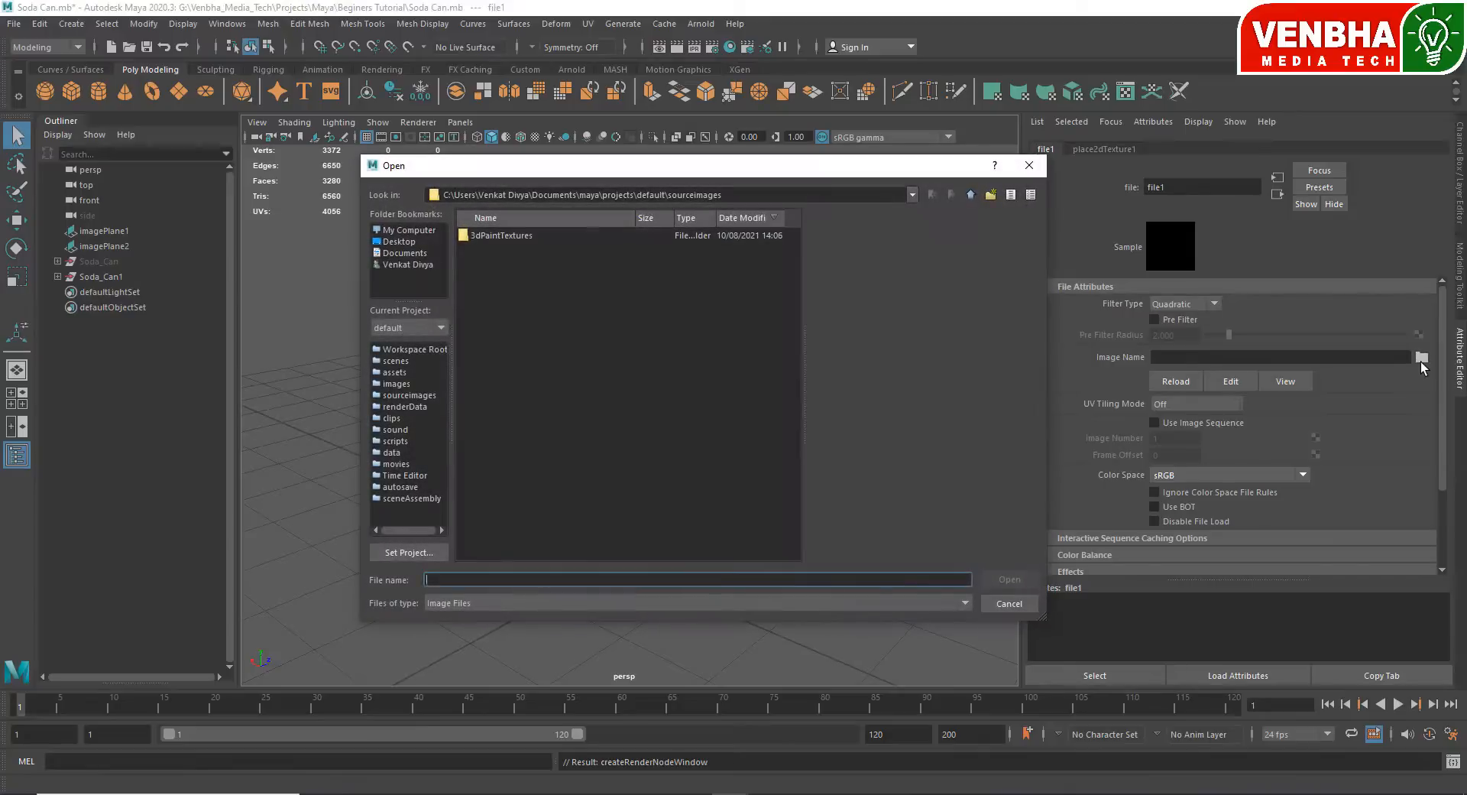
{"action": "left_click", "coordinate": [395, 242]}
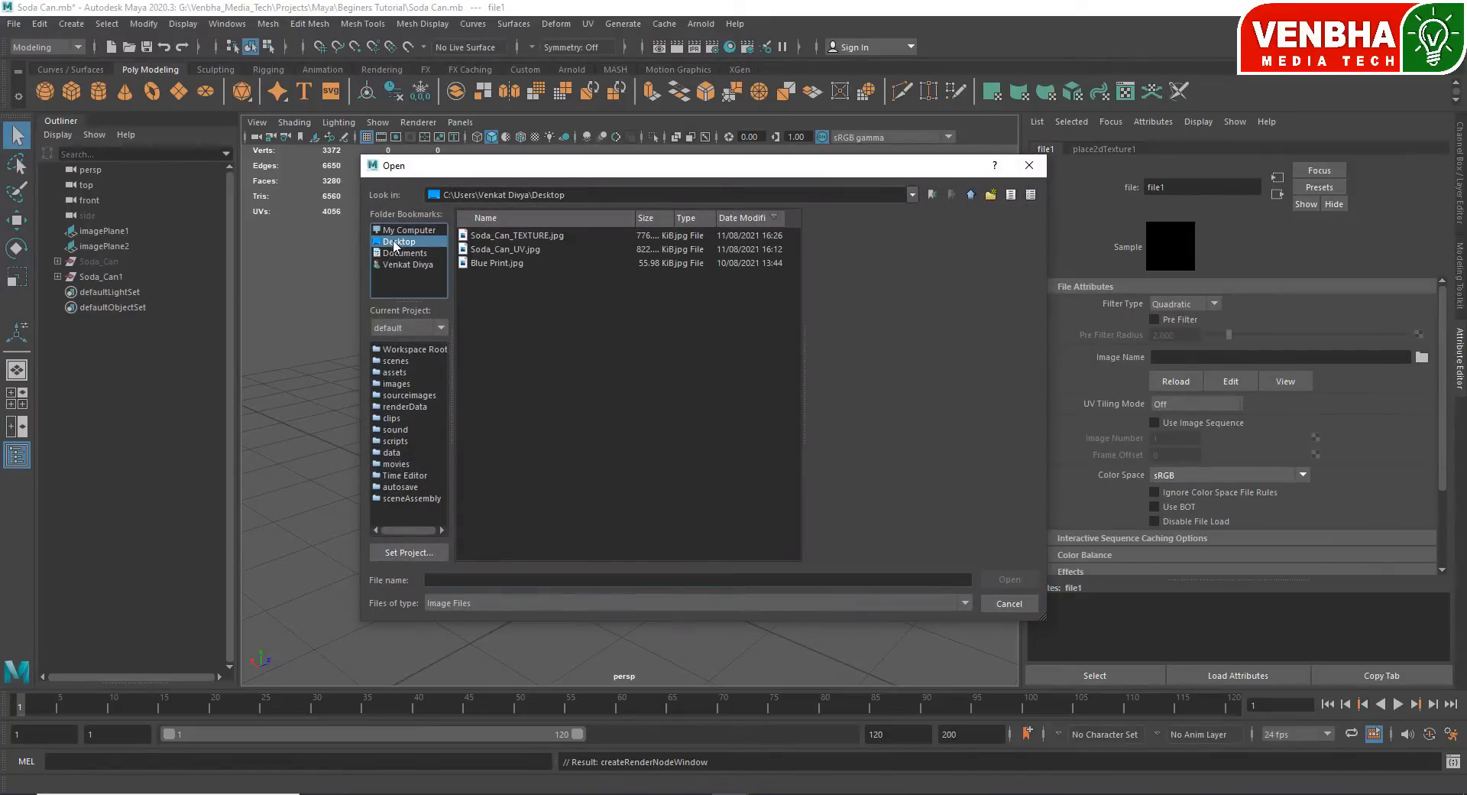
{"action": "left_click", "coordinate": [518, 237]}
{"action": "left_click", "coordinate": [1009, 580]}
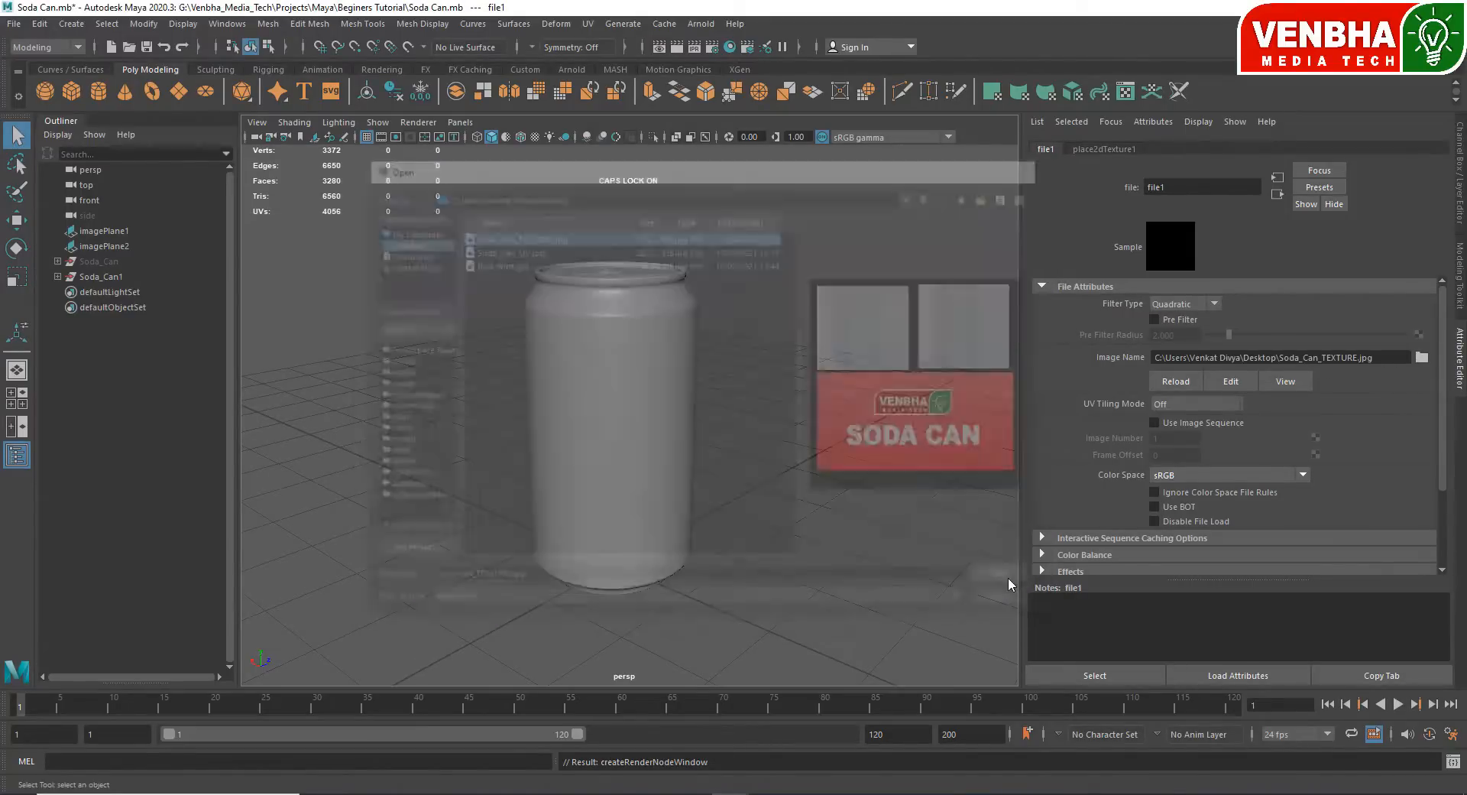
- Compare the can in wireframe and smooth shaded display, ending in smooth shading
{"action": "left_click", "coordinate": [603, 356]}
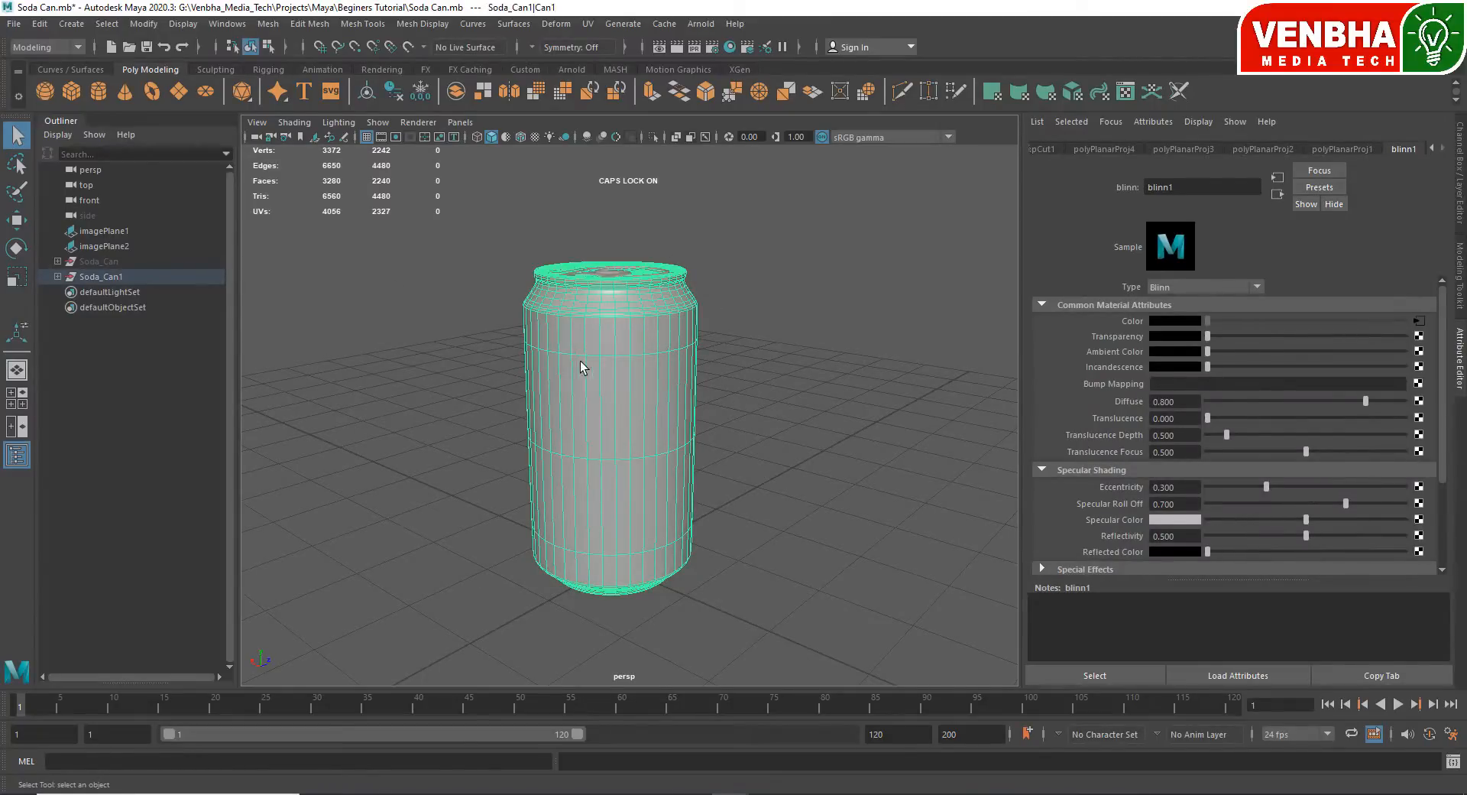
{"action": "left_click", "coordinate": [477, 137]}
{"action": "left_click", "coordinate": [493, 259]}
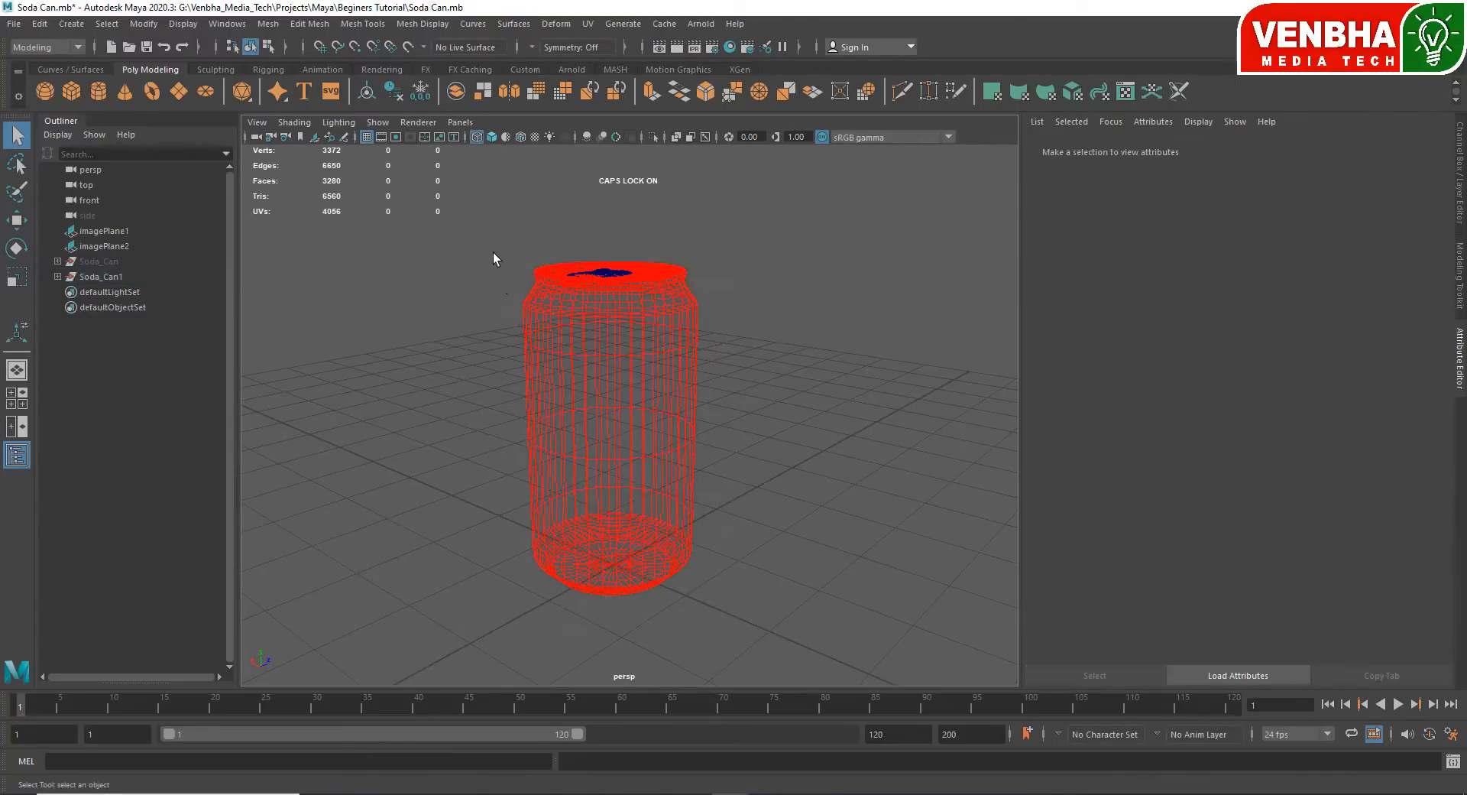
{"action": "left_click", "coordinate": [491, 136]}
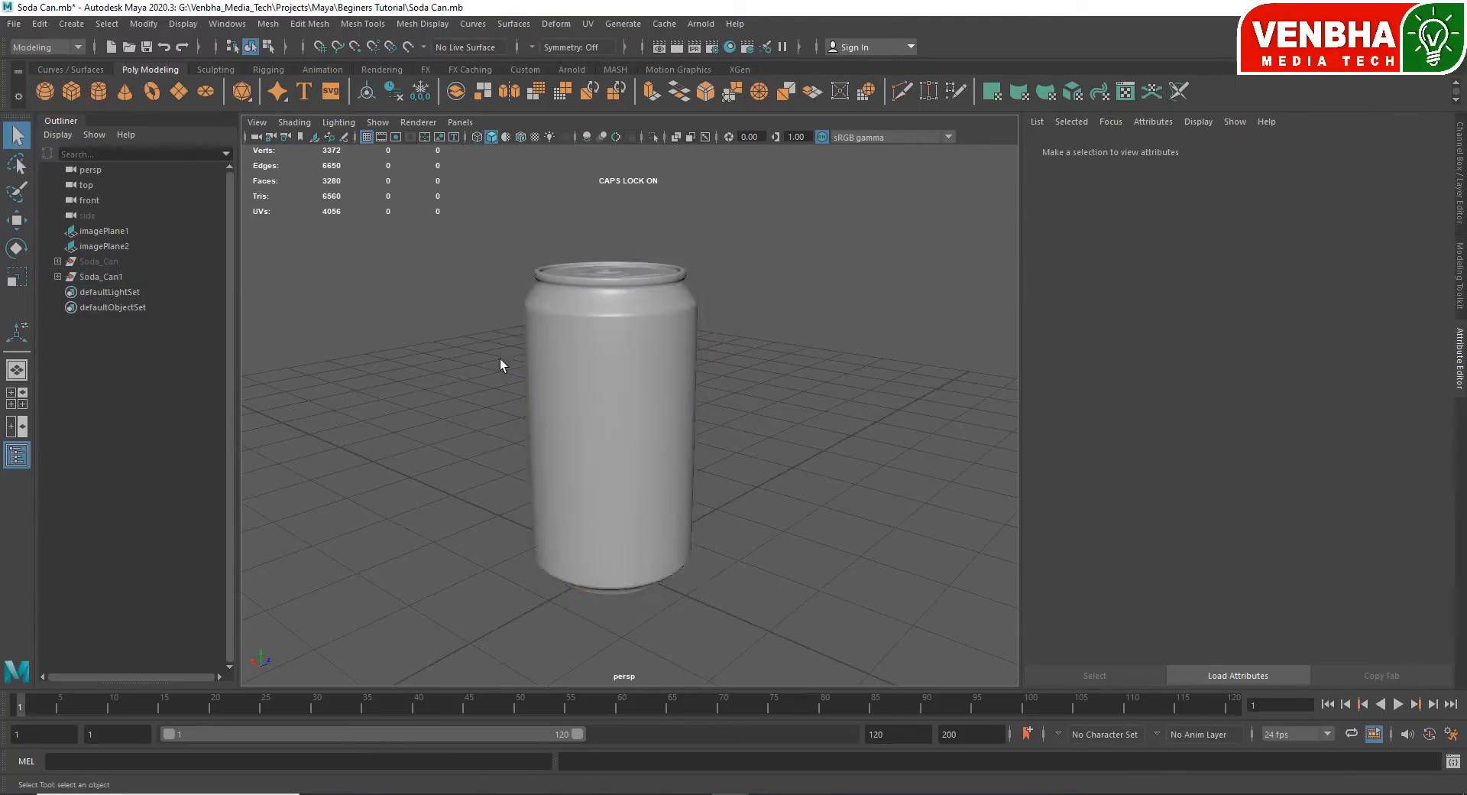
{"action": "left_click", "coordinate": [507, 136]}
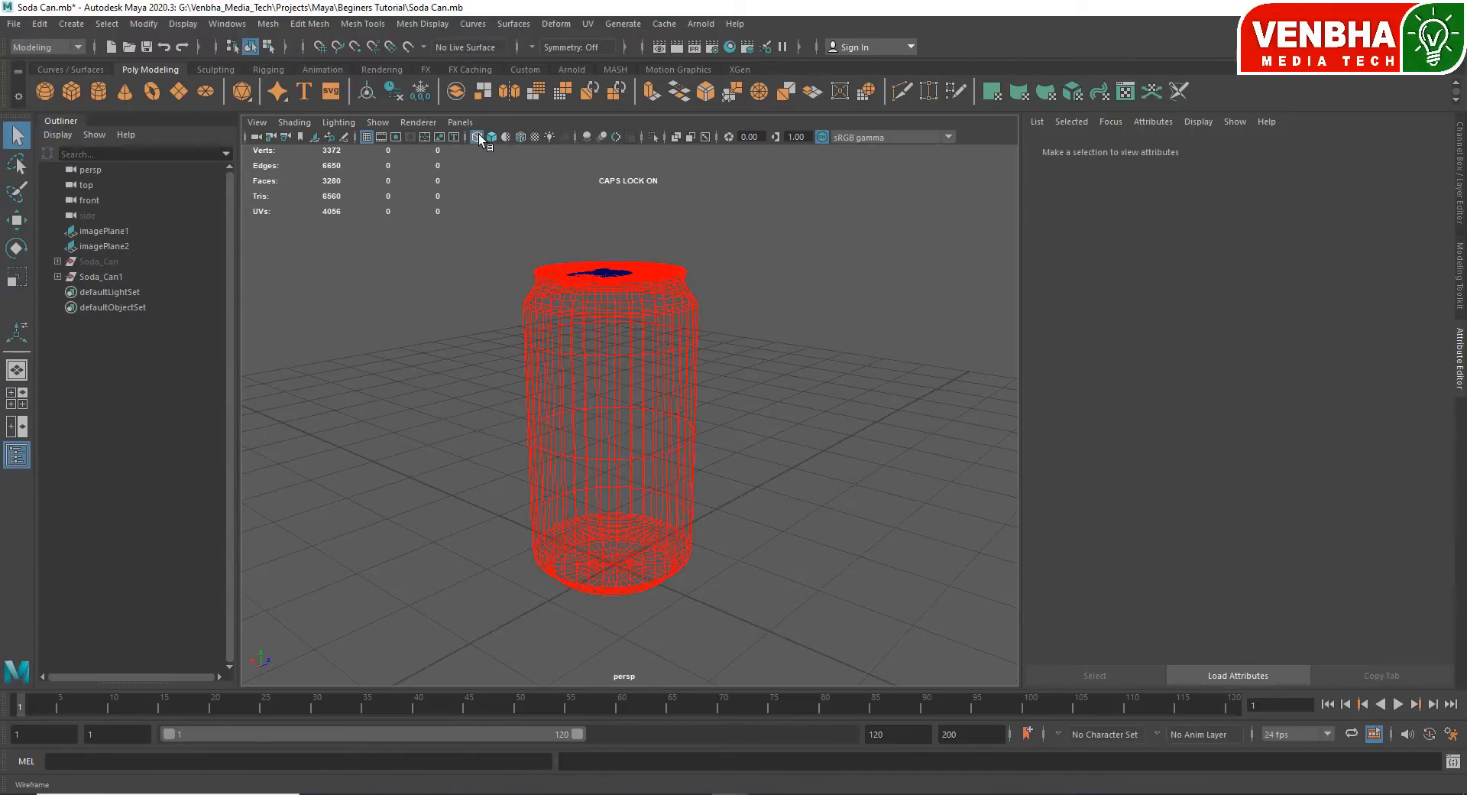
{"action": "left_click", "coordinate": [493, 136]}
{"action": "left_click", "coordinate": [493, 137]}
{"action": "left_click", "coordinate": [493, 137]}
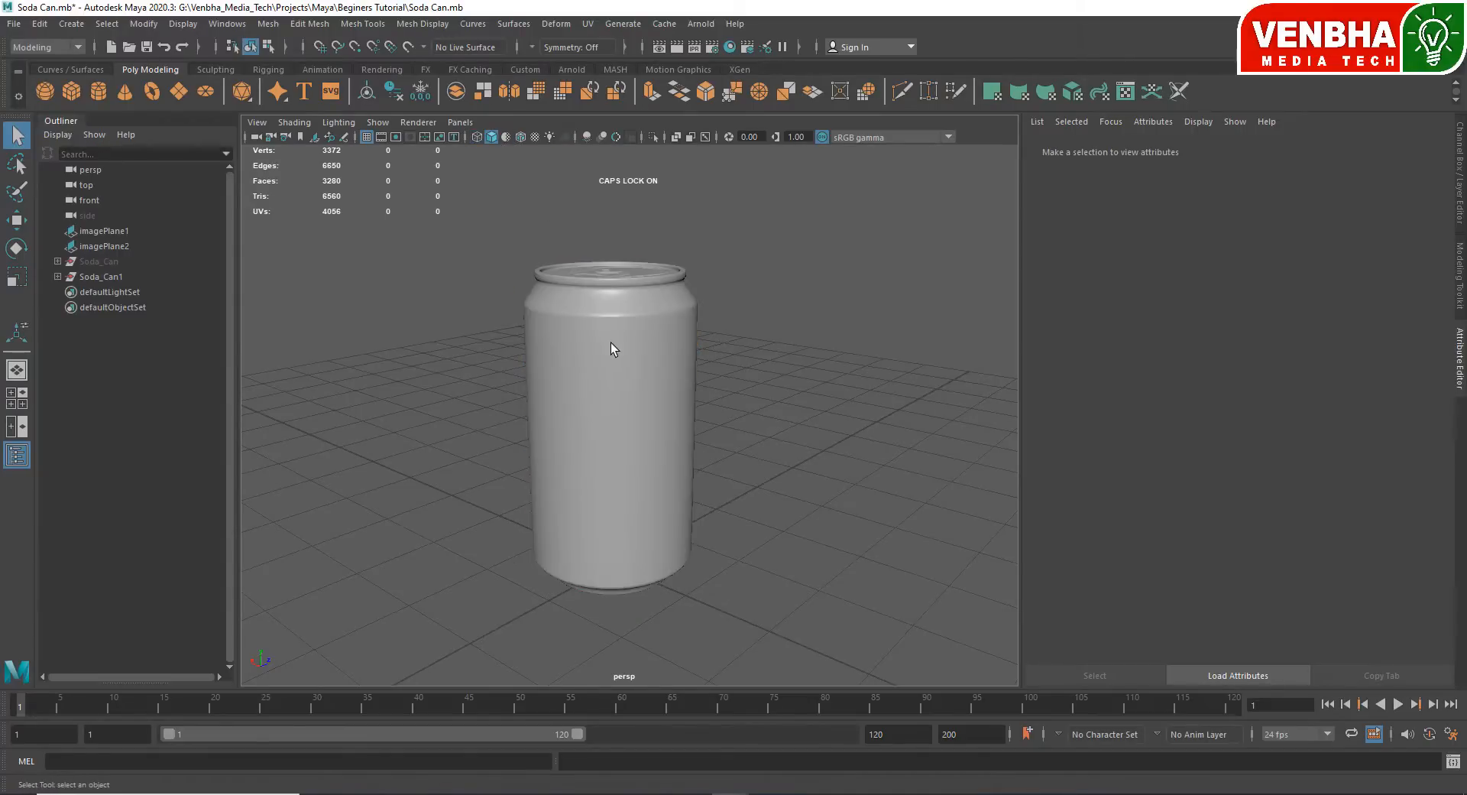
- Inspect the can up close and from above with the default material display switched on and off again
{"action": "mouse_move", "coordinate": [708, 386]}
{"action": "left_mouse_down", "text": "alt"}
{"action": "mouse_move", "coordinate": [734, 398]}
{"action": "mouse_move", "coordinate": [720, 378]}
{"action": "left_mouse_up", "text": "alt"}
{"action": "right_click_drag", "start_coordinate": [720, 379], "coordinate": [758, 457], "text": "alt"}
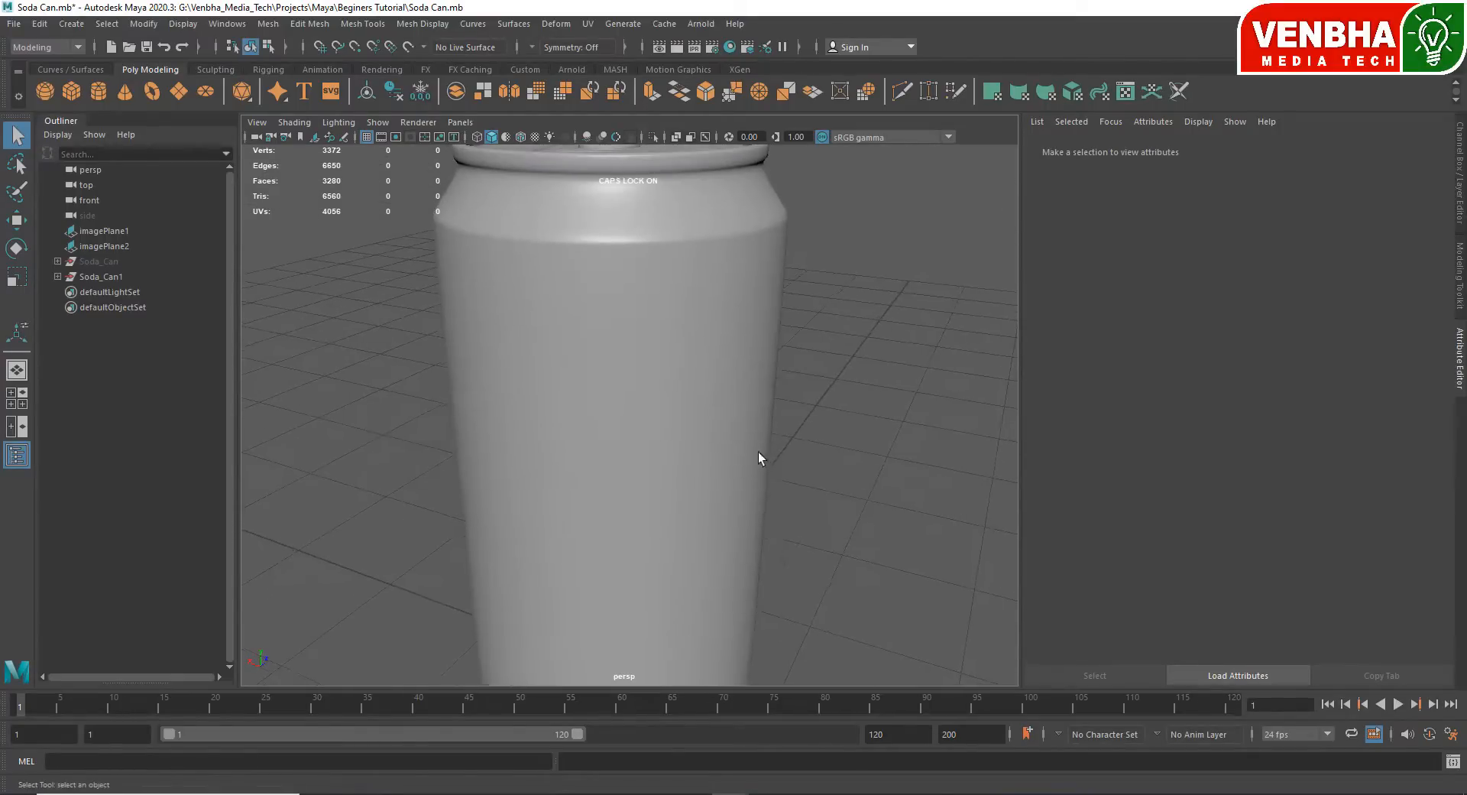
{"action": "left_click", "coordinate": [502, 139]}
{"action": "key", "text": "f"}
{"action": "left_click_drag", "start_coordinate": [497, 281], "coordinate": [688, 311], "text": "alt"}
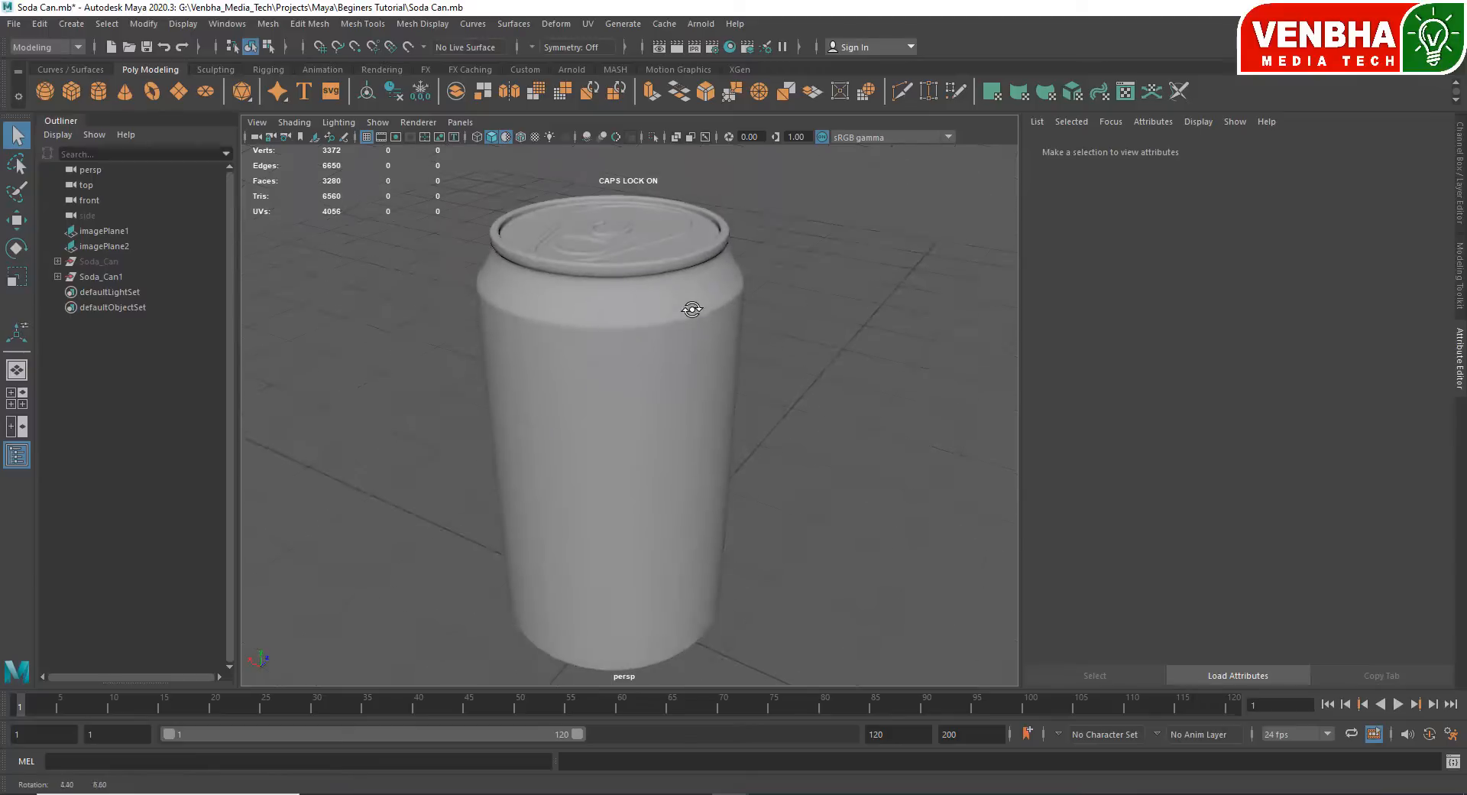
{"action": "left_click", "coordinate": [507, 138]}
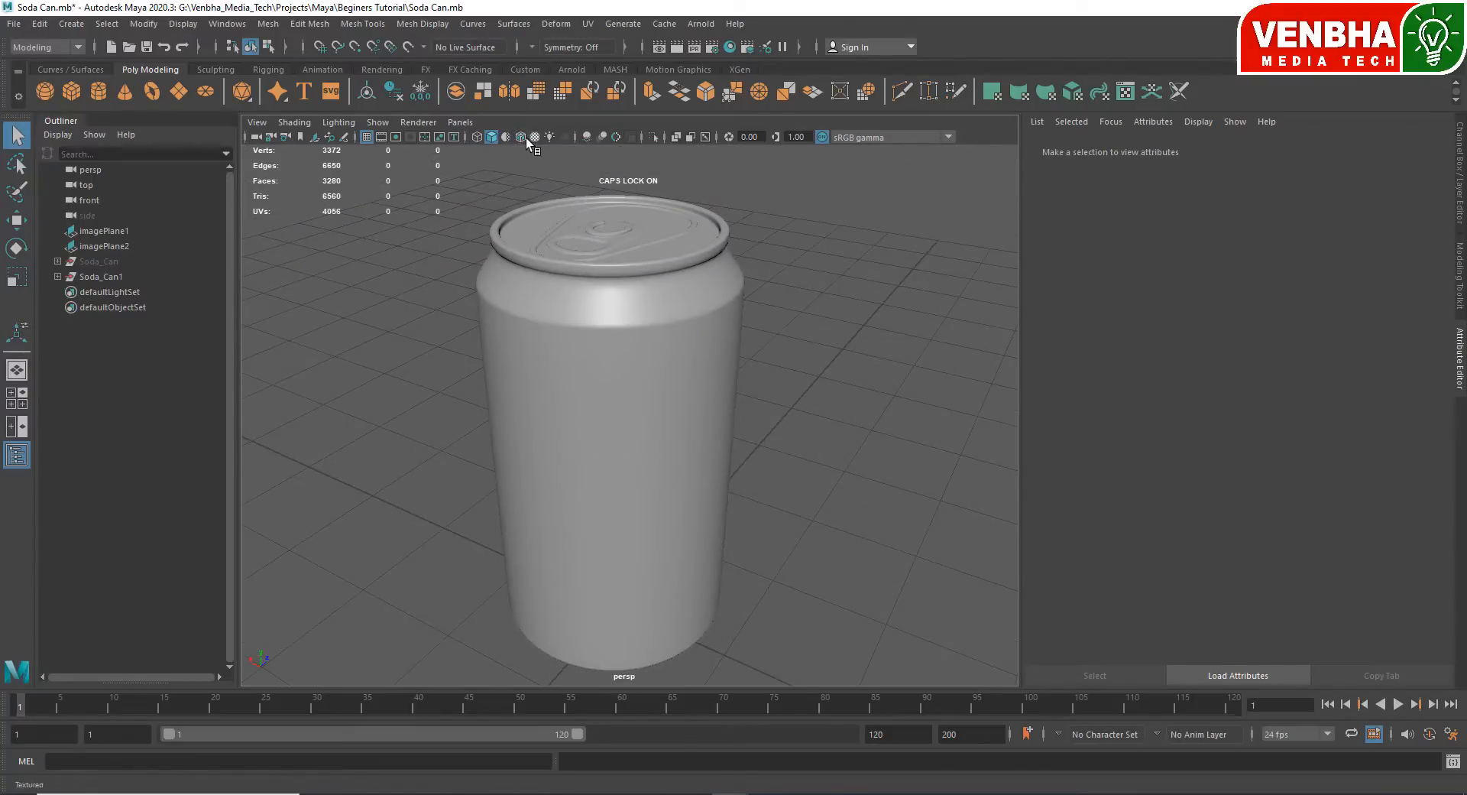
- Switch the wireframe overlay on and off again, and turn on textured display for the can
{"action": "left_click", "coordinate": [521, 137]}
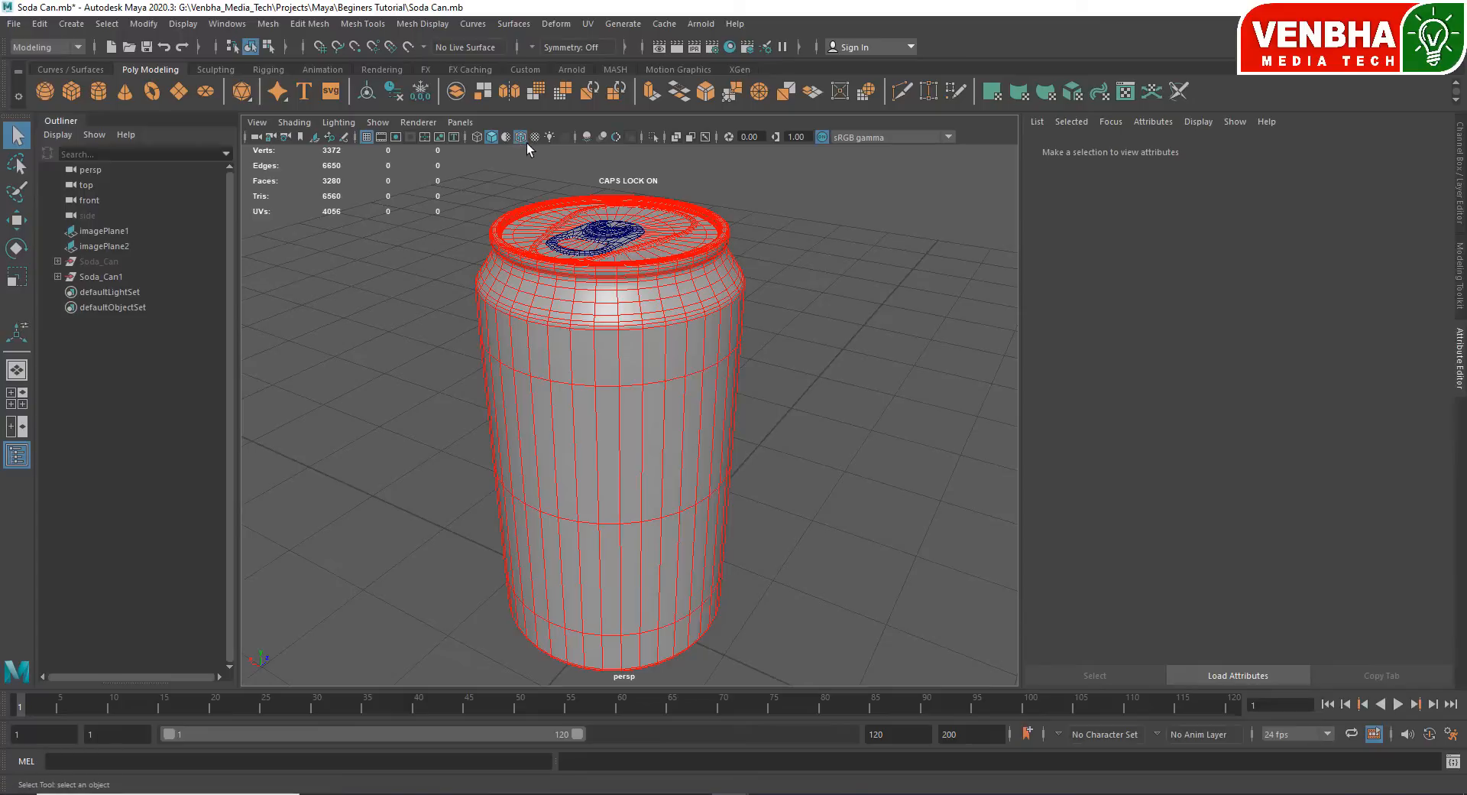
{"action": "left_click", "coordinate": [522, 139]}
{"action": "left_click", "coordinate": [535, 137]}
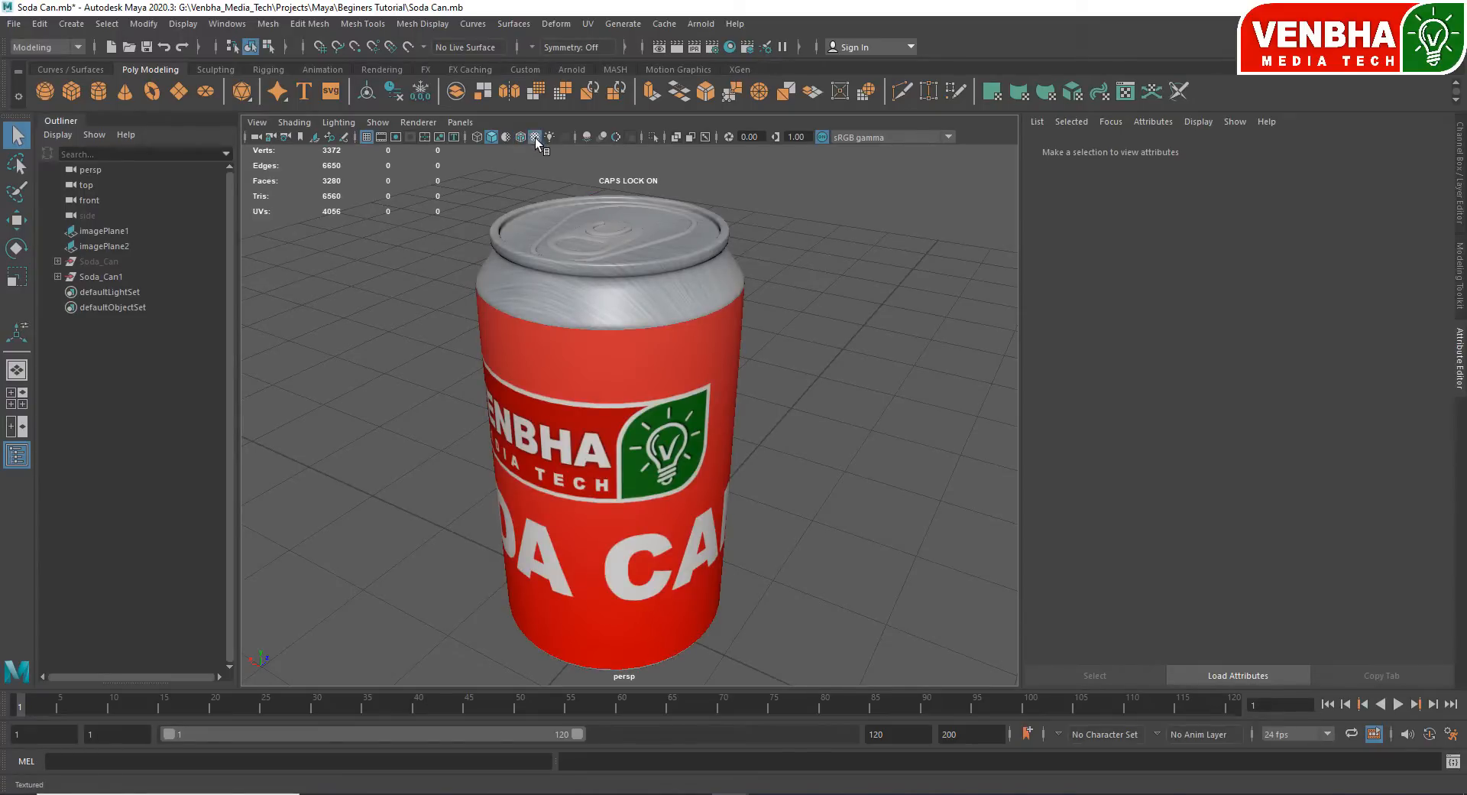
- Examine the textured can from its sides and lid, checking how the metal grain and label are mapped
{"action": "left_click_drag", "start_coordinate": [747, 354], "coordinate": [665, 593], "text": "alt"}
{"action": "right_click_drag", "start_coordinate": [665, 593], "coordinate": [729, 495], "text": "alt"}
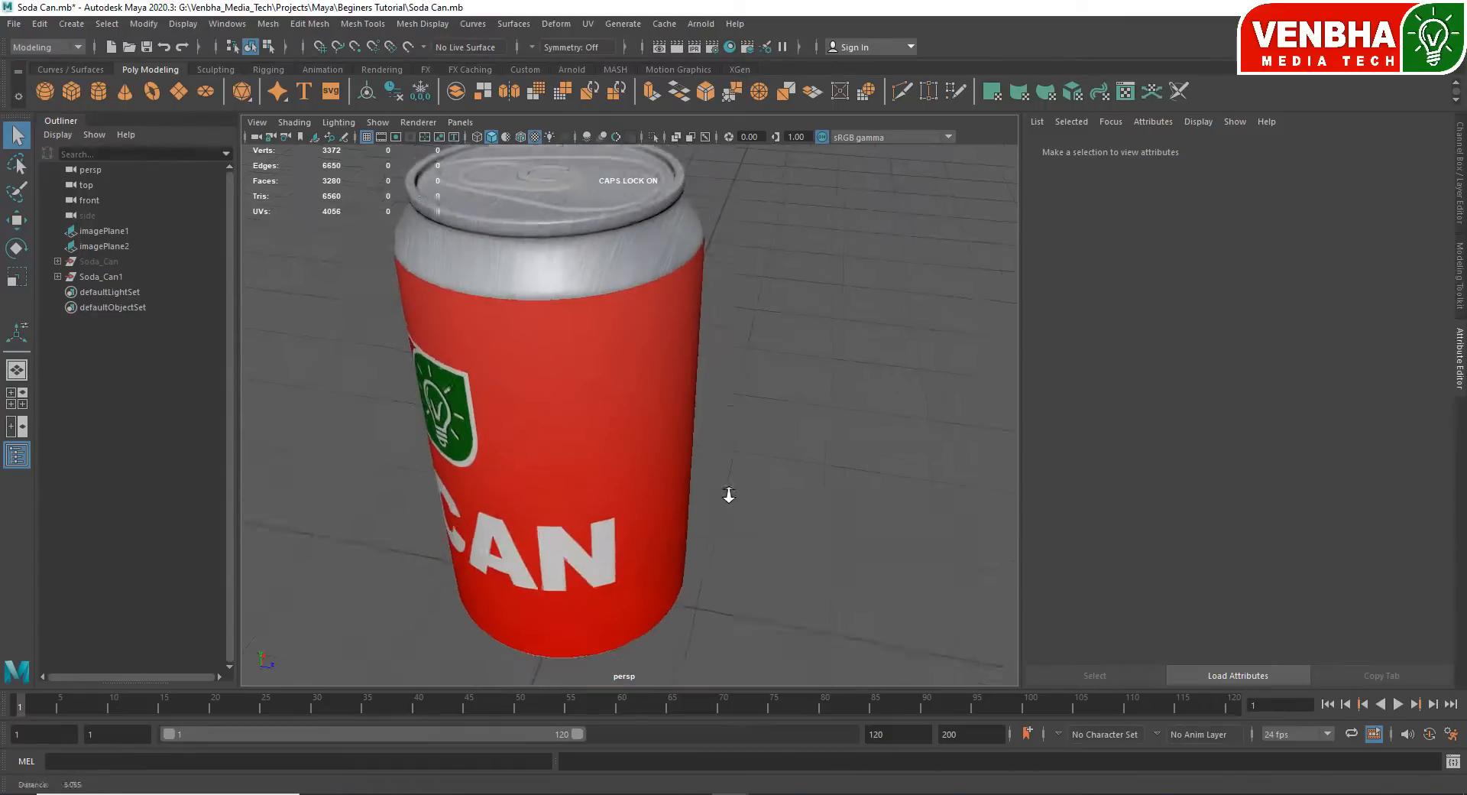
{"action": "left_click_drag", "start_coordinate": [729, 495], "coordinate": [767, 511], "text": "alt"}
{"action": "mouse_move", "coordinate": [767, 511]}
{"action": "right_mouse_down", "text": "alt"}
{"action": "mouse_move", "coordinate": [803, 550]}
{"action": "mouse_move", "coordinate": [770, 523]}
{"action": "right_mouse_up", "text": "alt"}
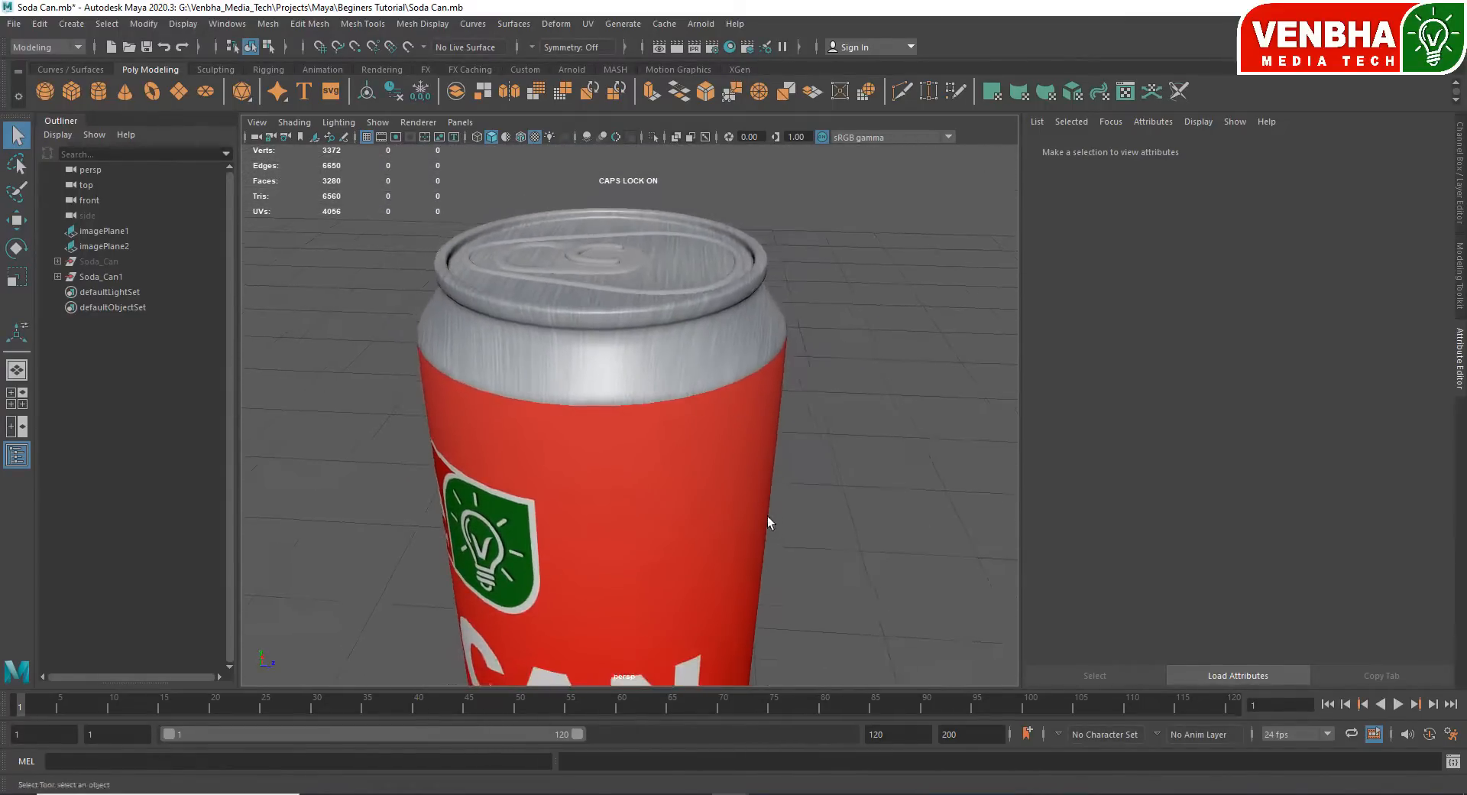
{"action": "left_click_drag", "start_coordinate": [769, 523], "coordinate": [718, 451], "text": "alt"}
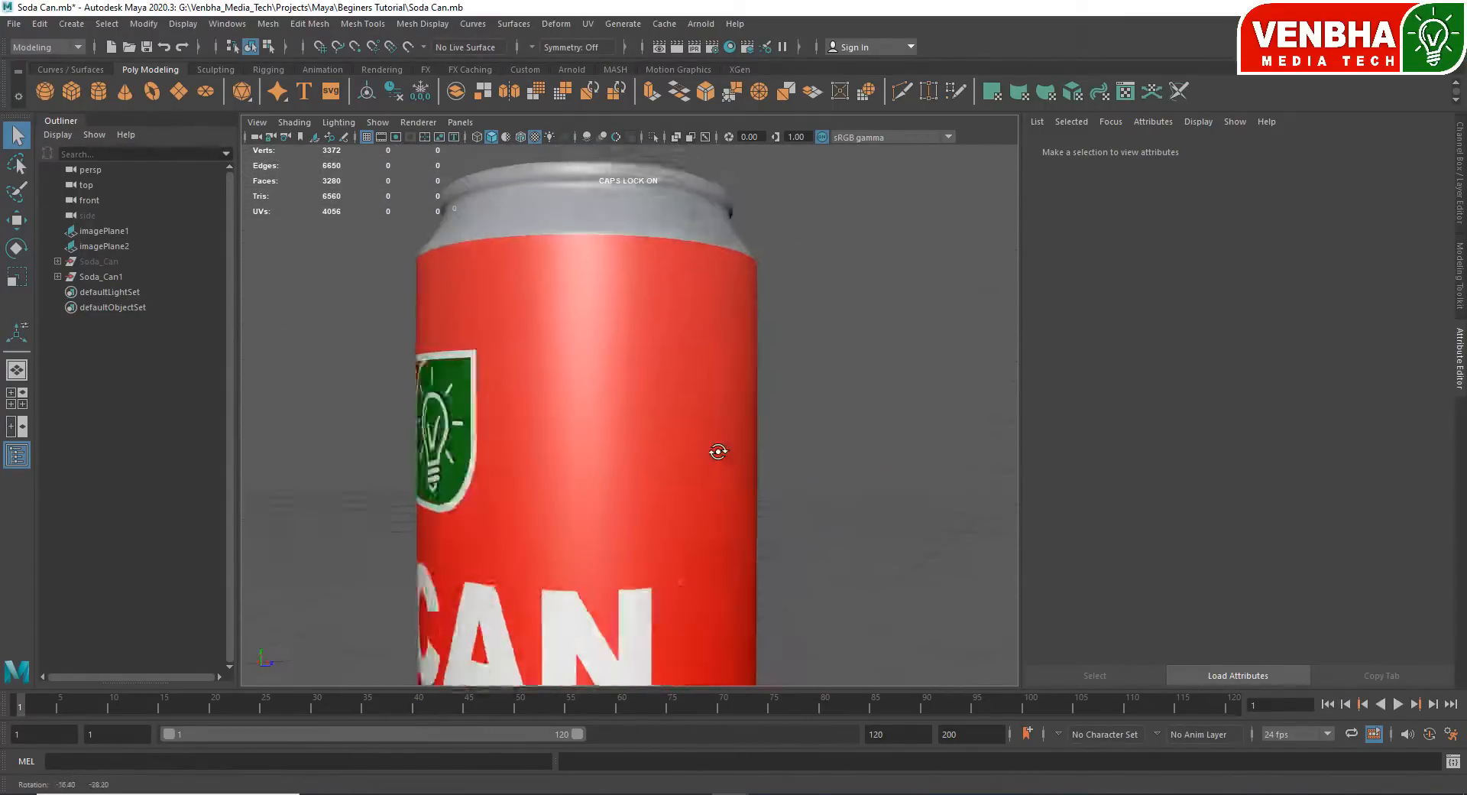
{"action": "right_click_drag", "start_coordinate": [719, 451], "coordinate": [583, 462], "text": "alt"}
{"action": "left_click_drag", "start_coordinate": [584, 462], "coordinate": [643, 413], "text": "alt"}
{"action": "scroll", "coordinate": [718, 475], "scroll_direction": "down", "scroll_amount": 2}
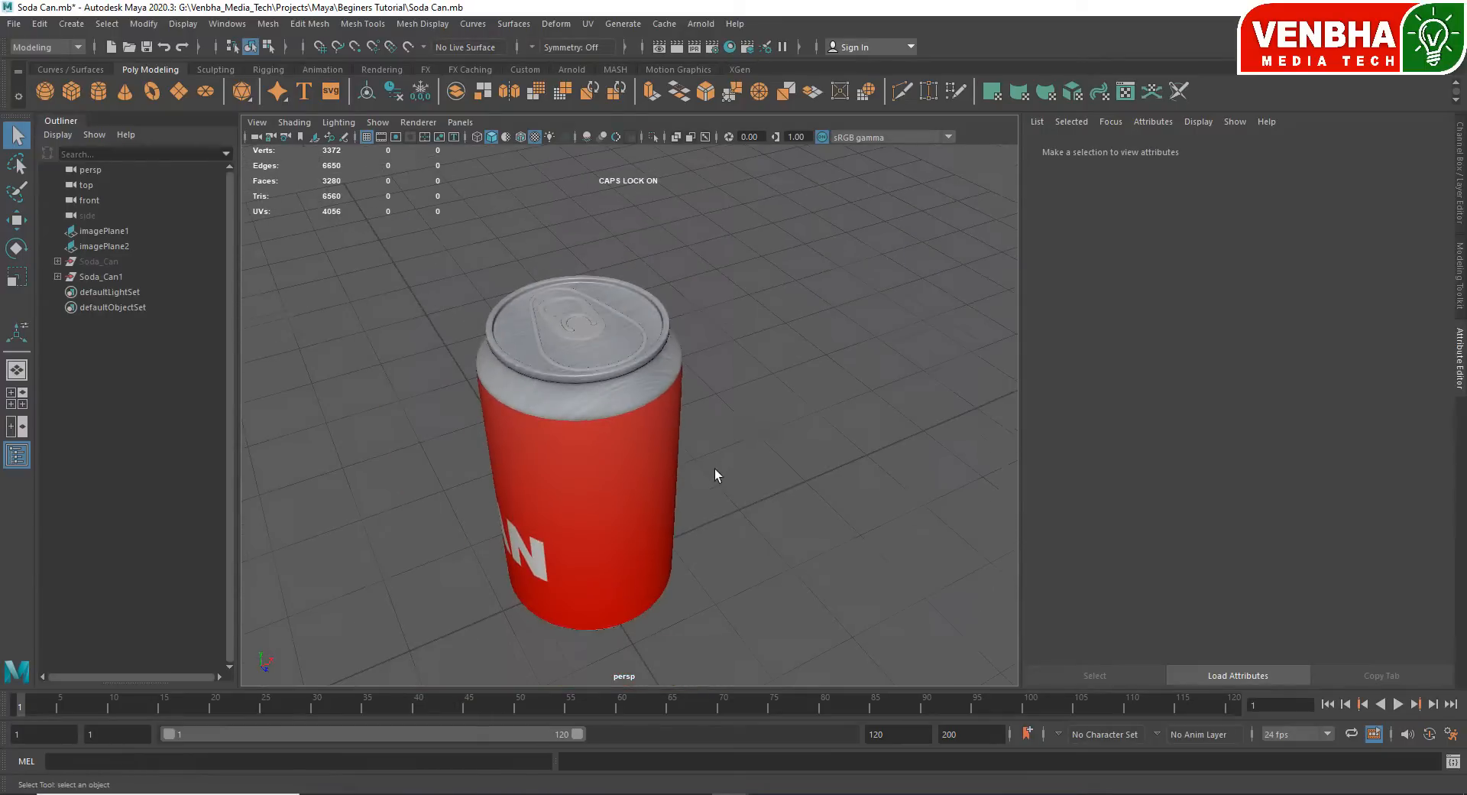
{"action": "left_click_drag", "start_coordinate": [717, 475], "coordinate": [607, 349], "text": "alt"}
{"action": "scroll", "coordinate": [603, 384], "scroll_direction": "down", "scroll_amount": 3}
{"action": "scroll", "coordinate": [685, 379], "scroll_direction": "up", "scroll_amount": 3}
{"action": "left_click_drag", "start_coordinate": [685, 379], "coordinate": [690, 303], "text": "alt"}
{"action": "scroll", "coordinate": [690, 303], "scroll_direction": "up", "scroll_amount": 1}
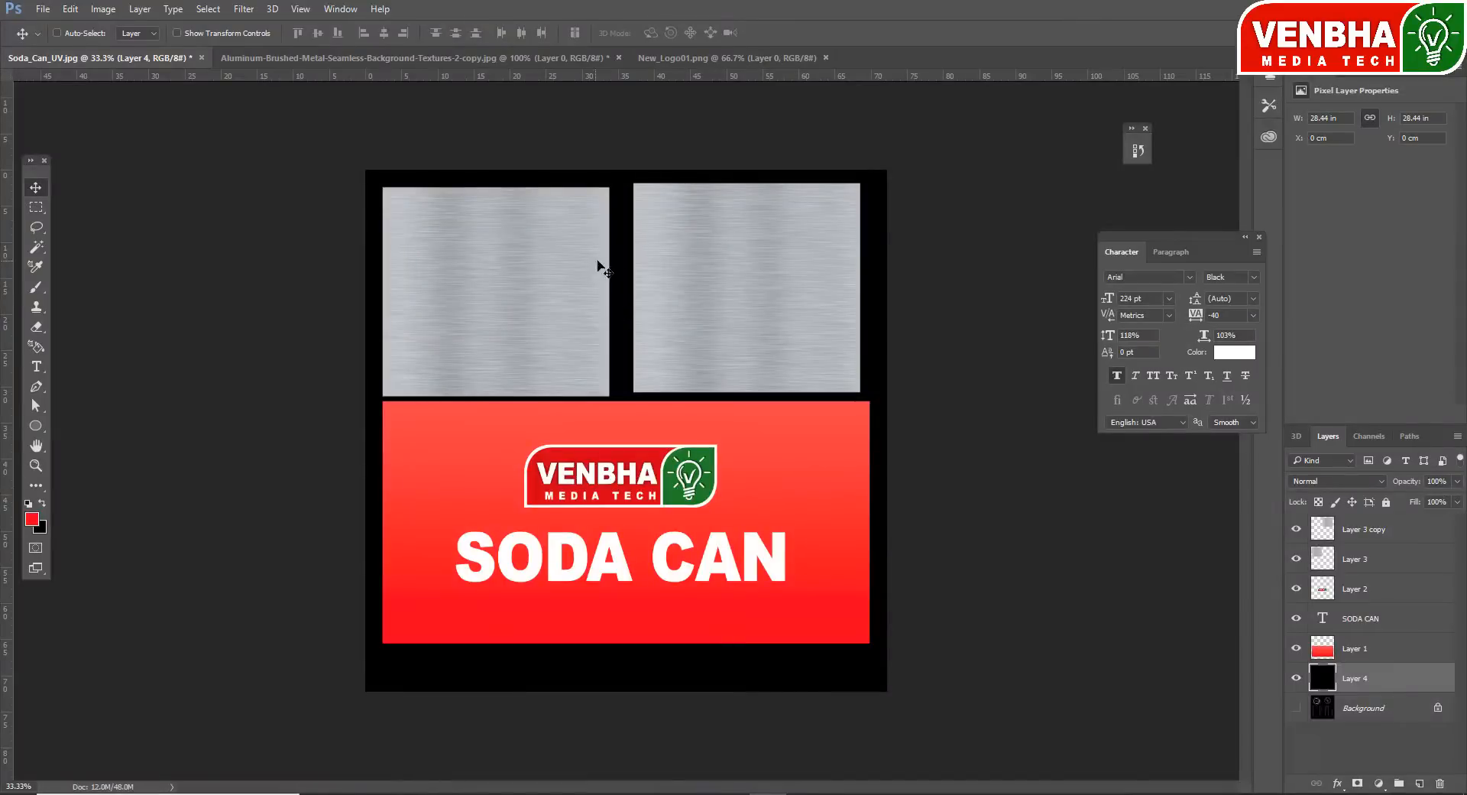
- In Photoshop, merge Layer 3 copy into Layer 3 and apply a Gaussian Blur with a 3.3 pixel radius
{"action": "left_click", "coordinate": [1360, 529]}
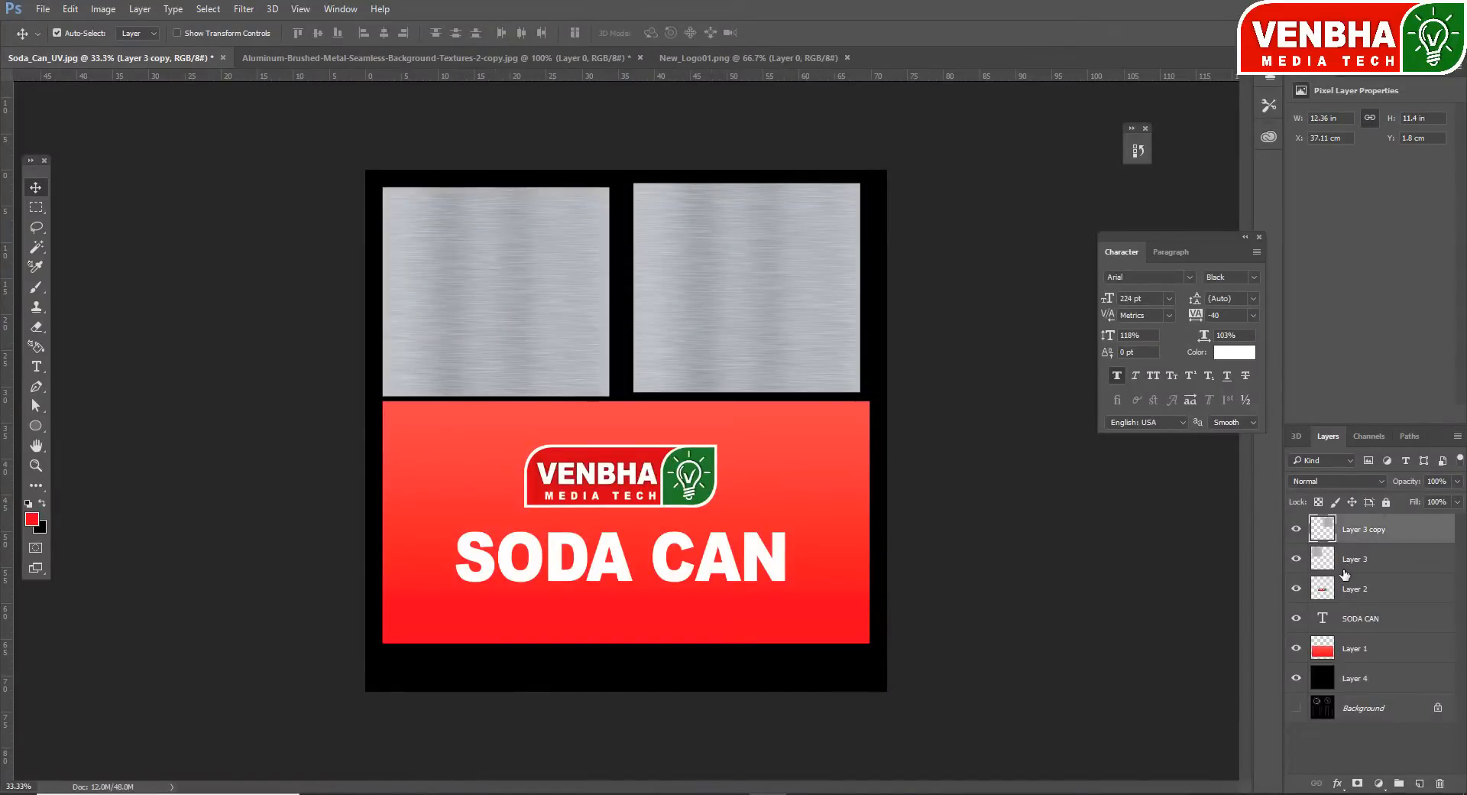
{"action": "key", "text": "ctrl+e"}
{"action": "key", "text": "alt+t"}
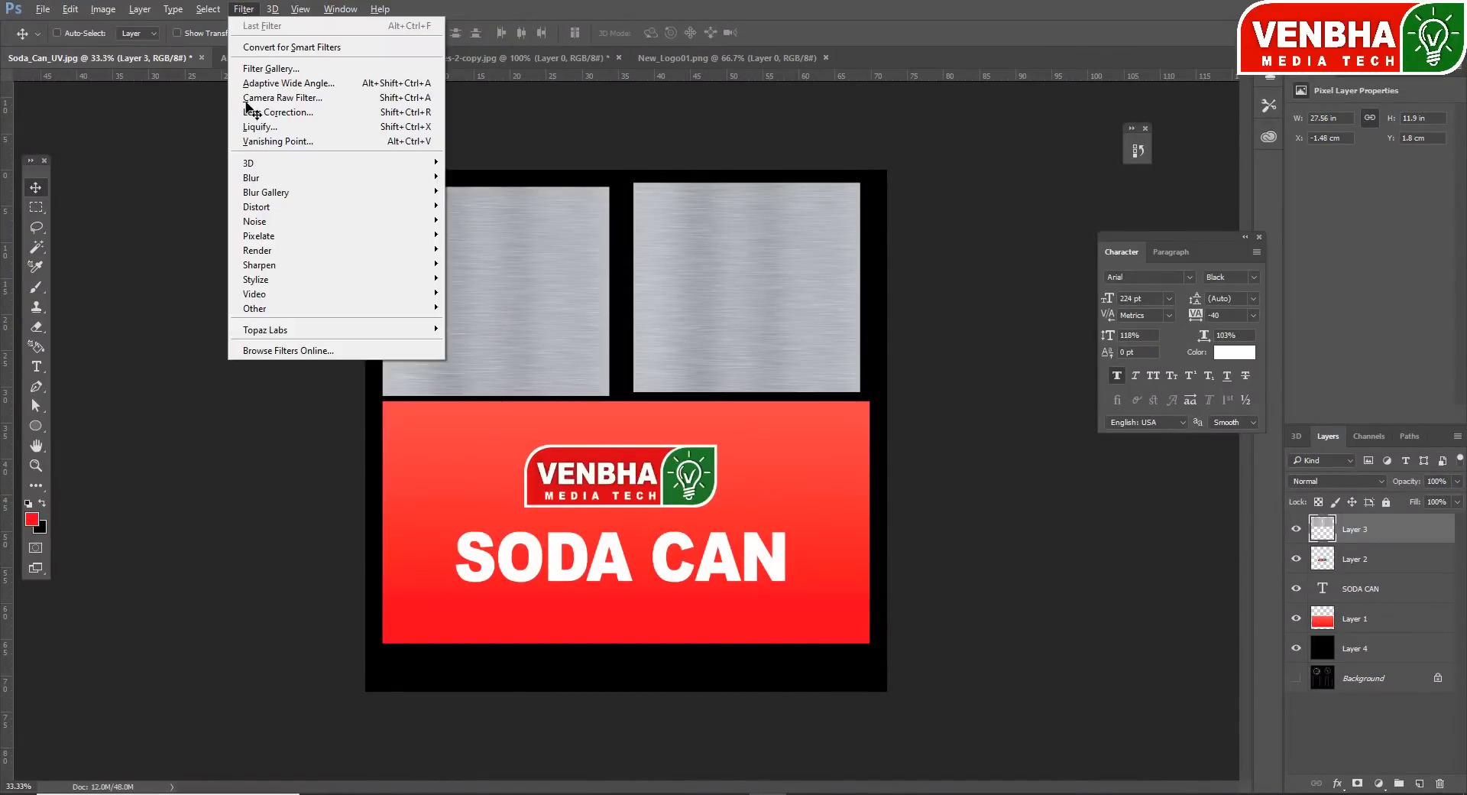
{"action": "mouse_move", "coordinate": [343, 178]}
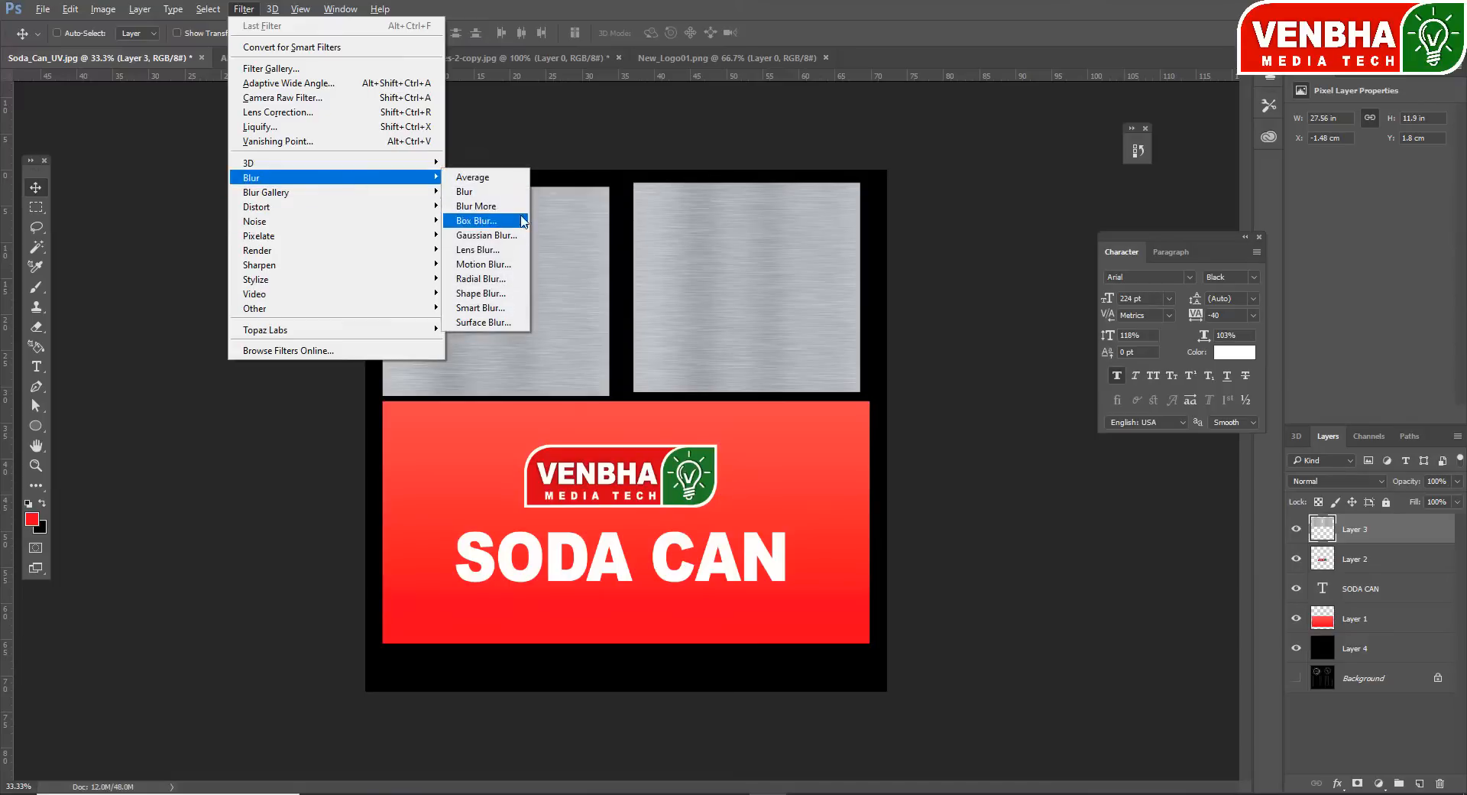
{"action": "left_click", "coordinate": [486, 234]}
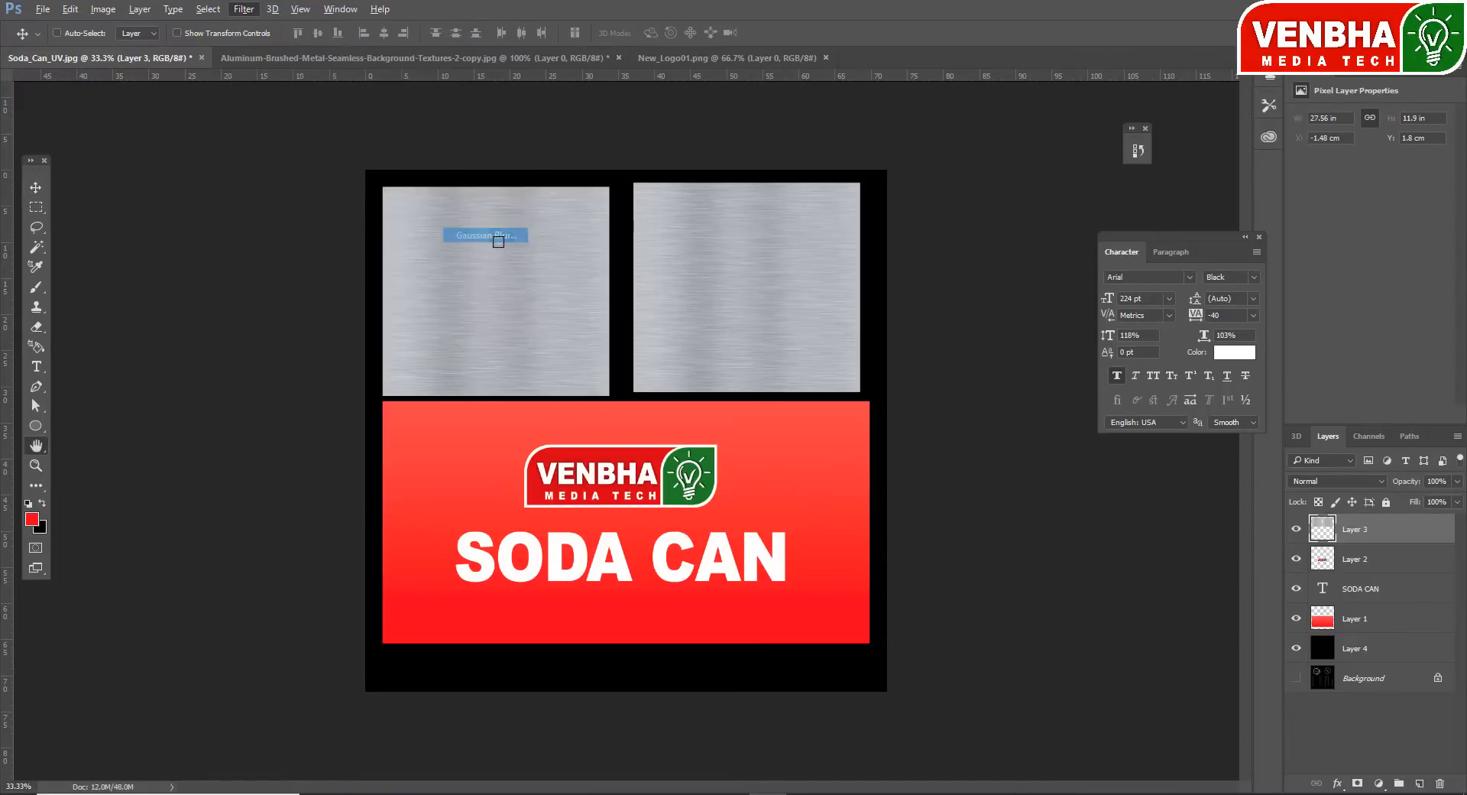
{"action": "mouse_move", "coordinate": [946, 419]}
{"action": "left_mouse_down"}
{"action": "mouse_move", "coordinate": [978, 426]}
{"action": "mouse_move", "coordinate": [957, 422]}
{"action": "left_mouse_up"}
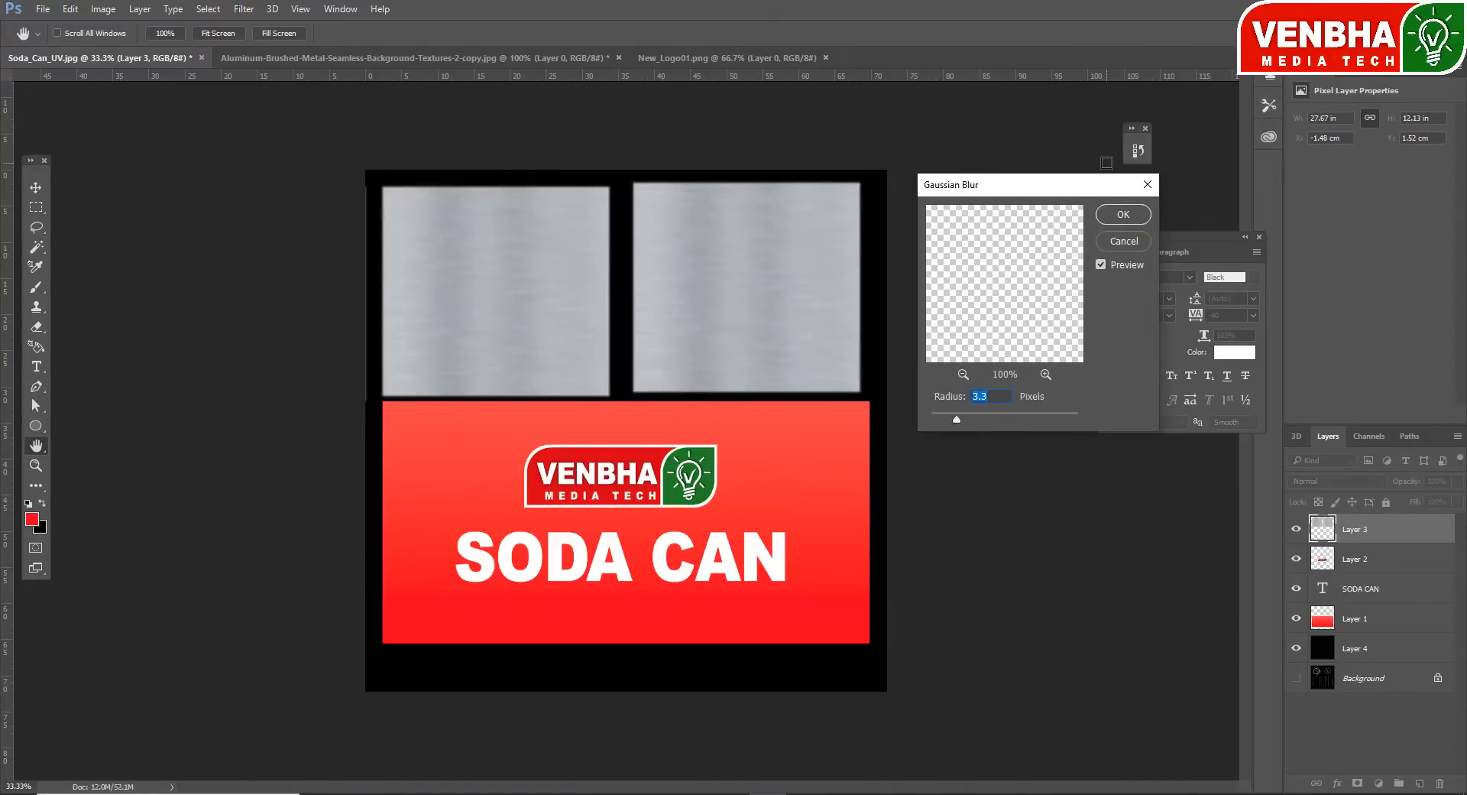
{"action": "left_click", "coordinate": [1123, 214]}
{"action": "key", "text": "v"}
{"action": "key", "text": "ctrl+plus"}
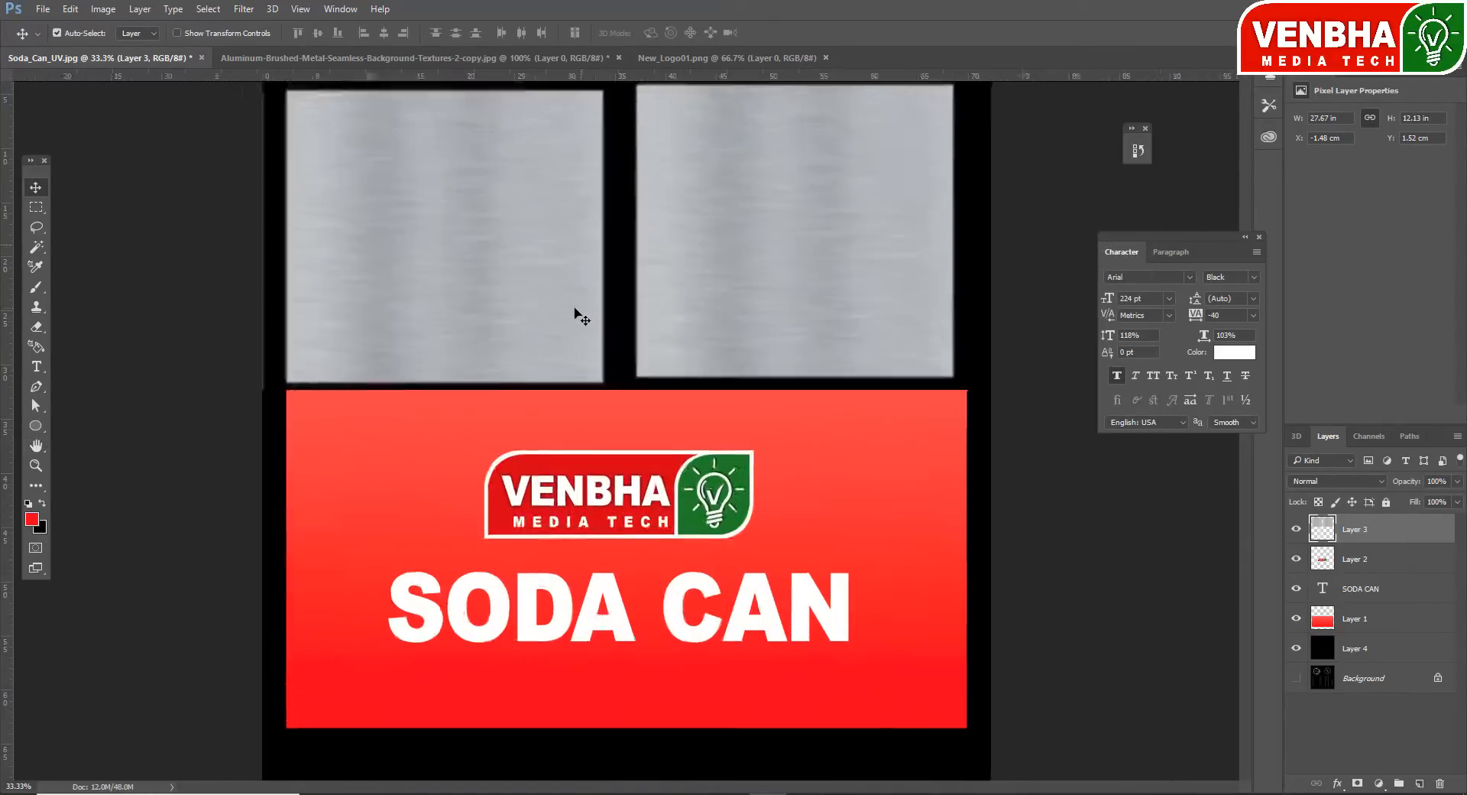
{"action": "key", "text": "ctrl+plus"}
{"action": "key", "text": "ctrl+plus"}
- Save the artwork as a JPEG on the Desktop, replacing Soda_Can_TEXTURE.jpg and accepting the JPEG options
{"action": "left_click", "coordinate": [74, 33]}
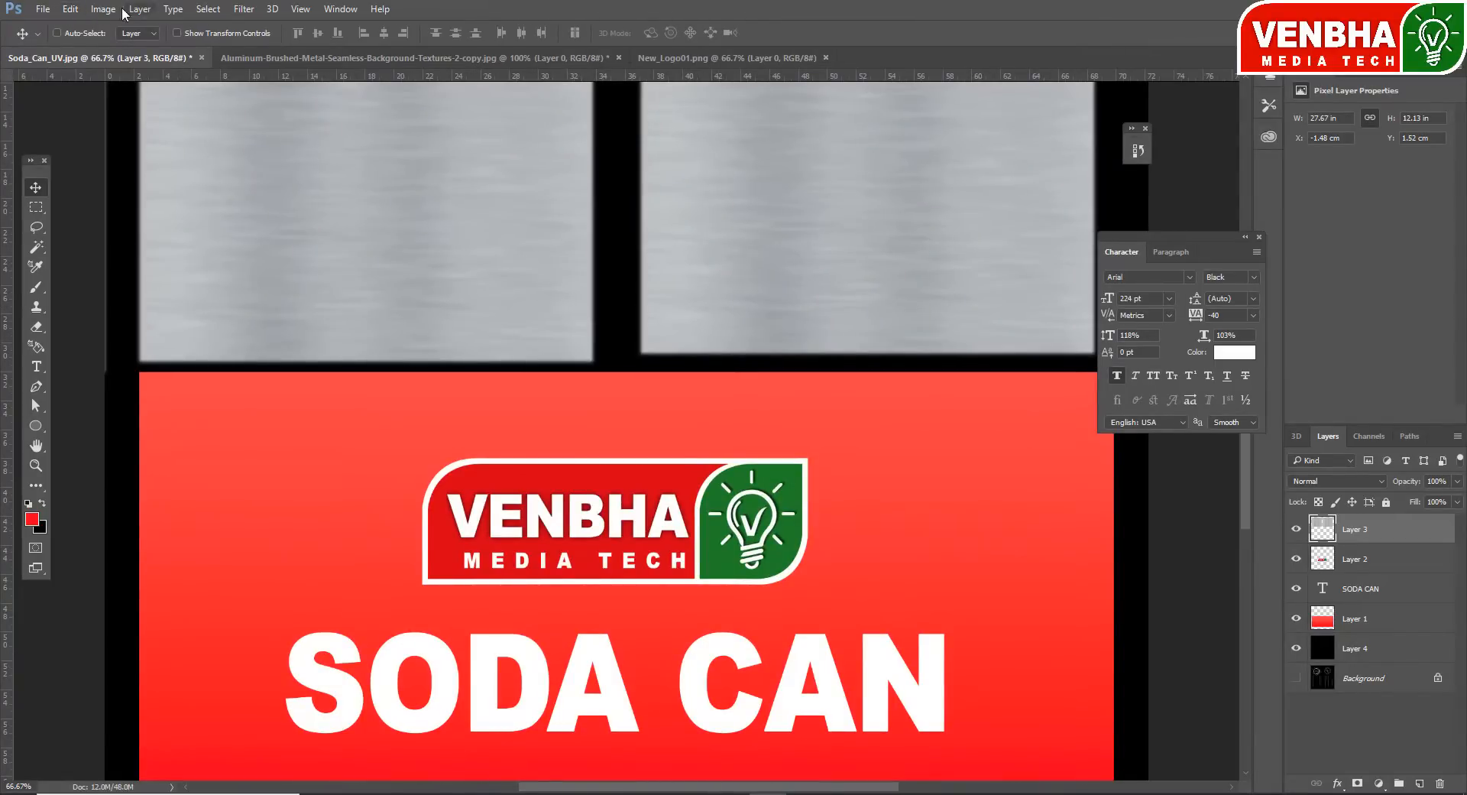
{"action": "left_click", "coordinate": [100, 9]}
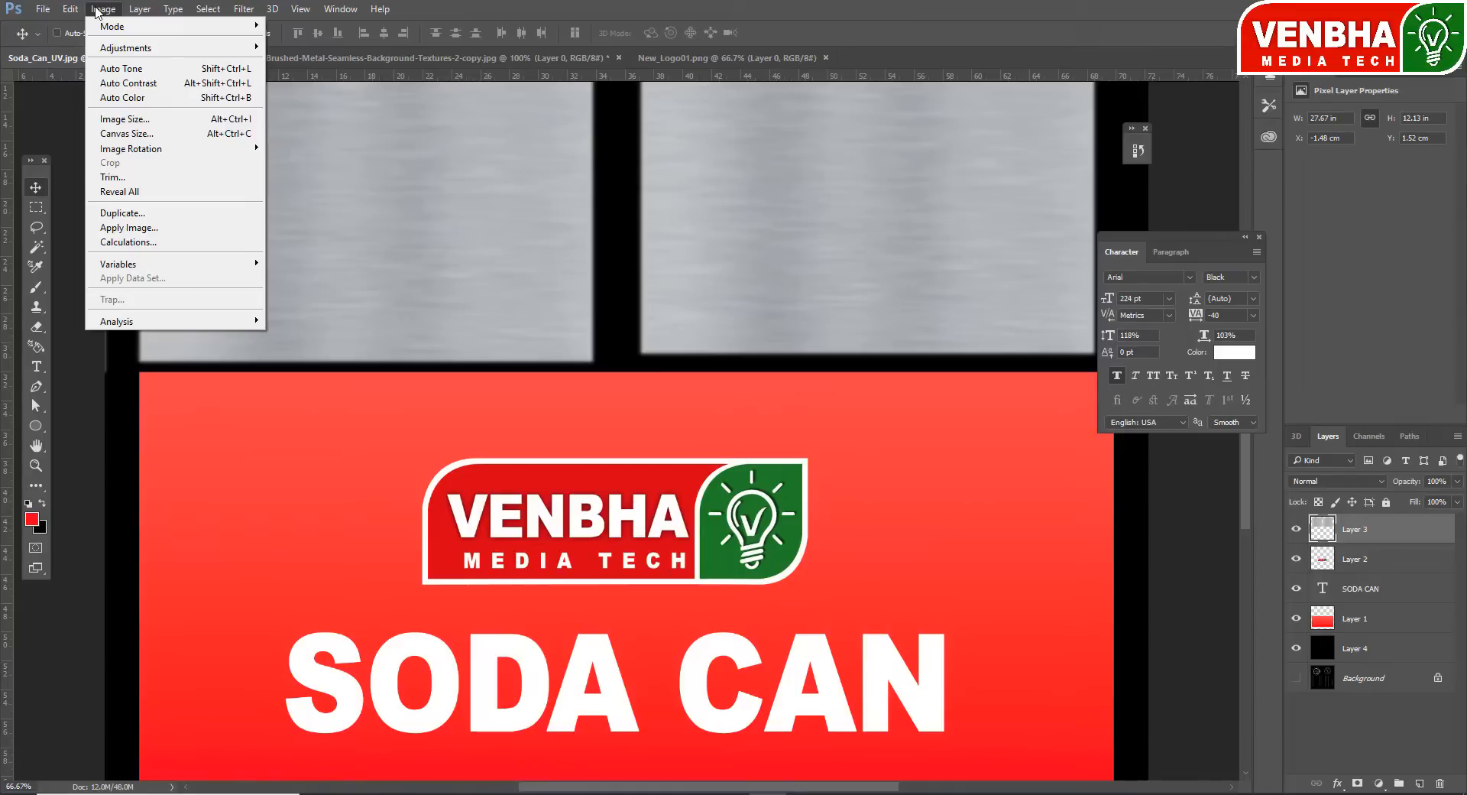
{"action": "mouse_move", "coordinate": [43, 9]}
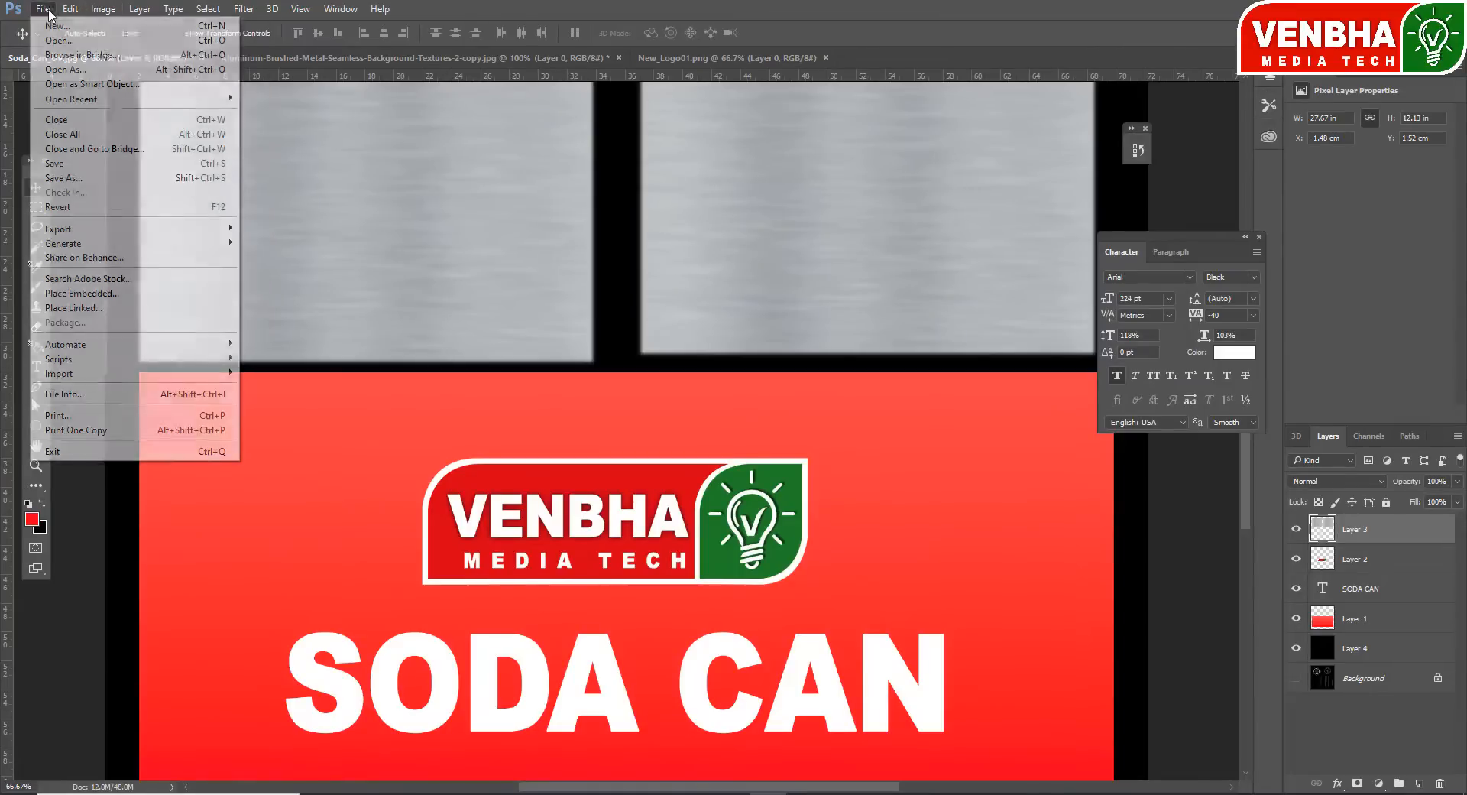
{"action": "left_click", "coordinate": [84, 177]}
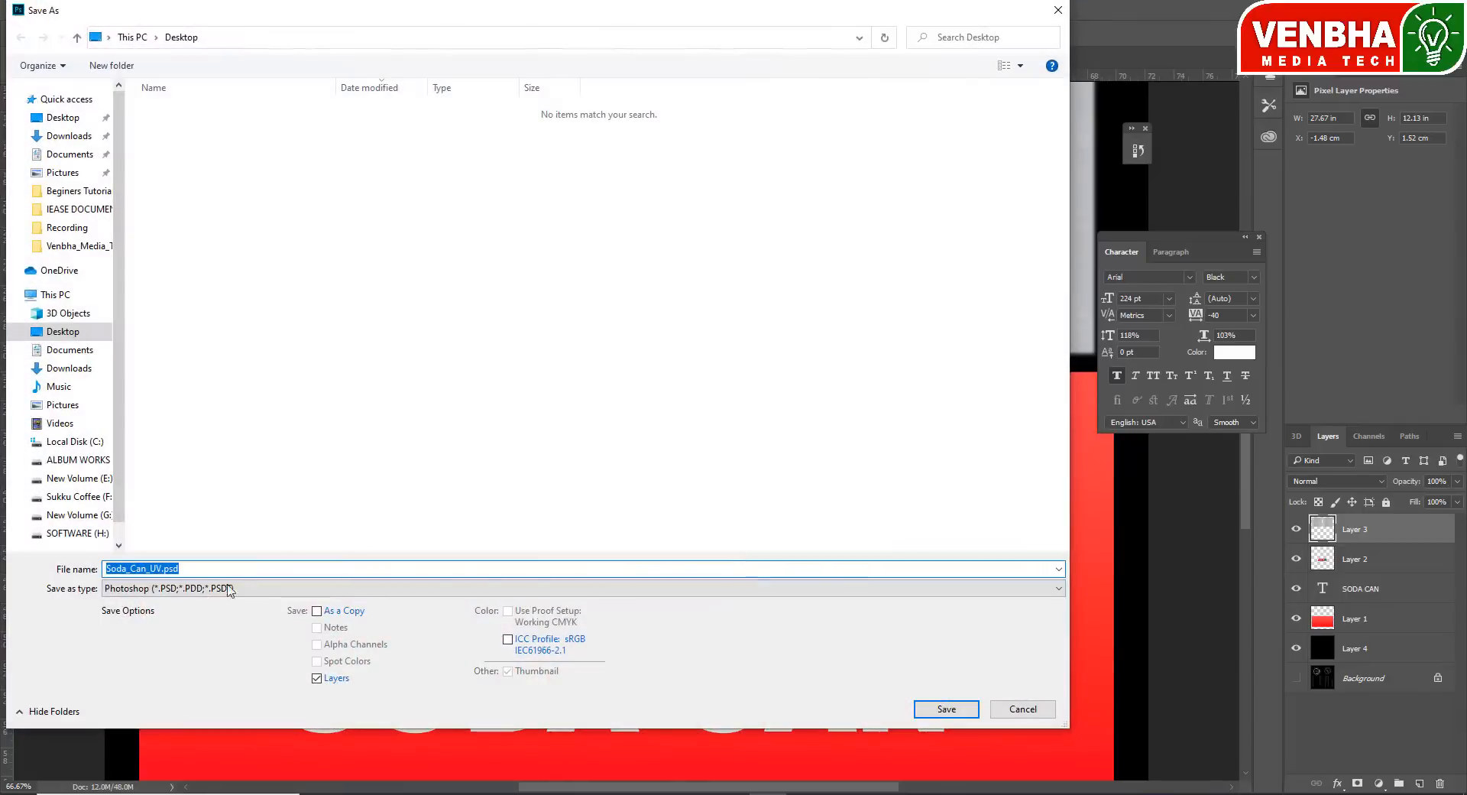
{"action": "left_click", "coordinate": [232, 589]}
{"action": "left_click", "coordinate": [230, 447]}
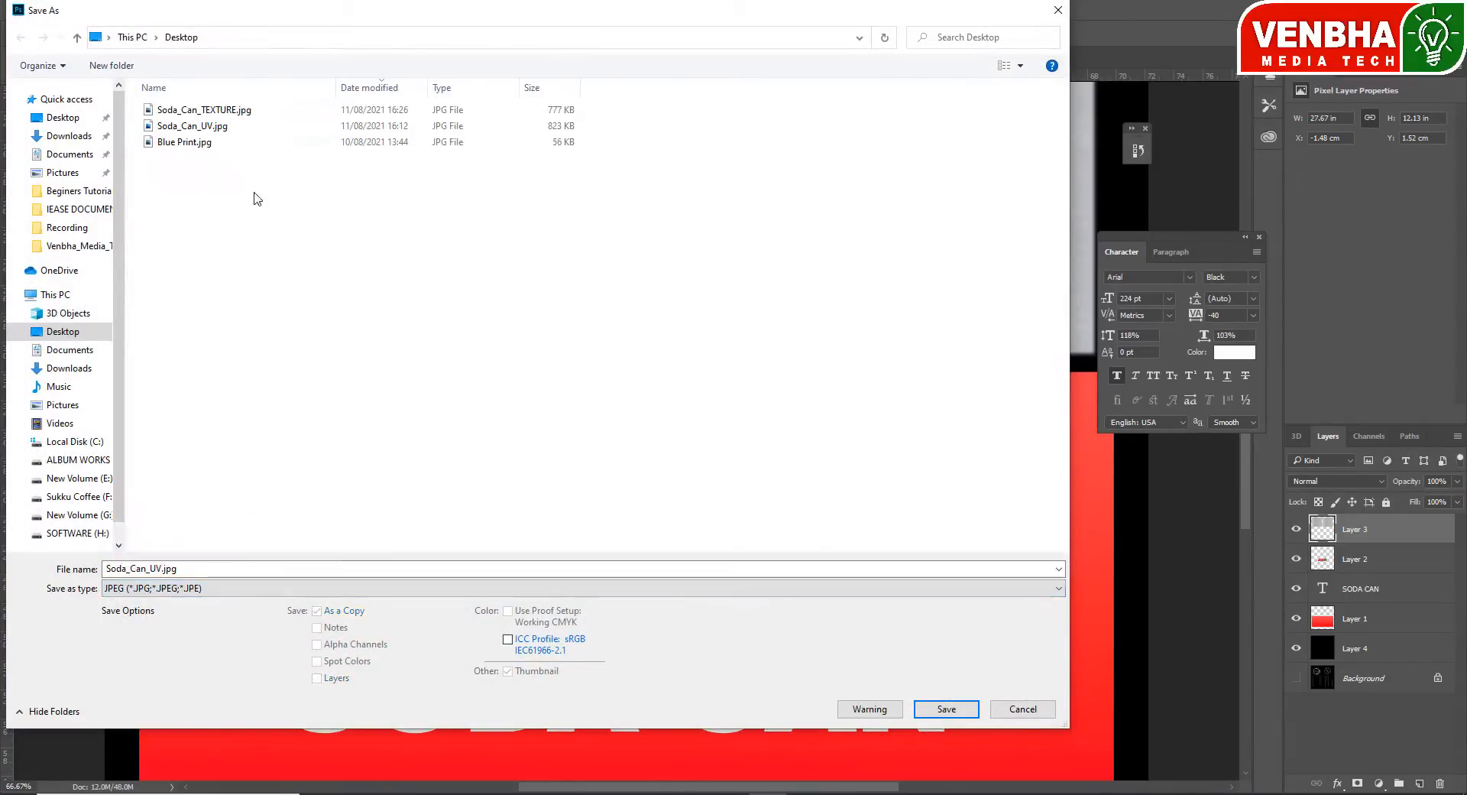
{"action": "double_click", "coordinate": [229, 110]}
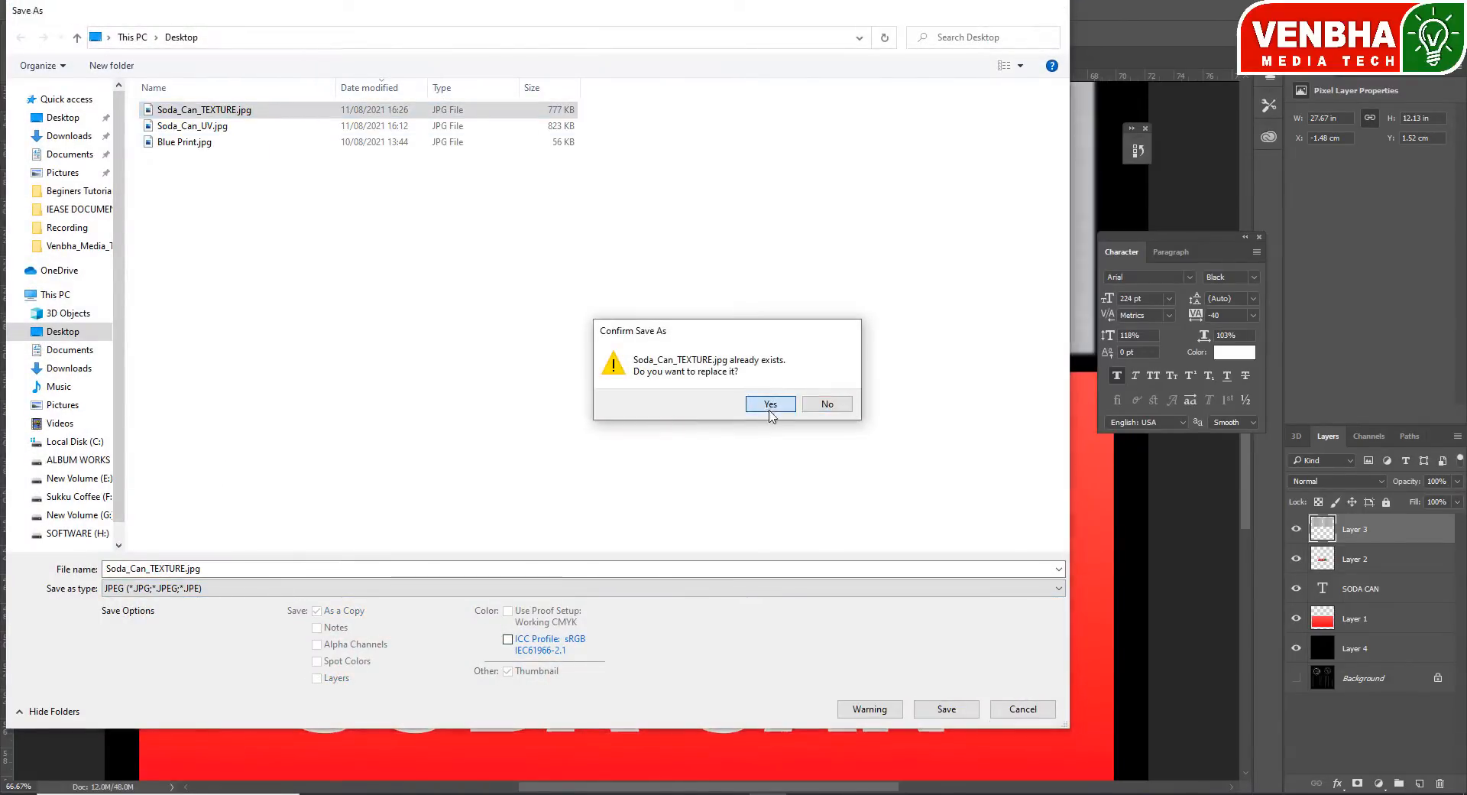
{"action": "left_click", "coordinate": [760, 400]}
{"action": "left_click", "coordinate": [821, 219]}
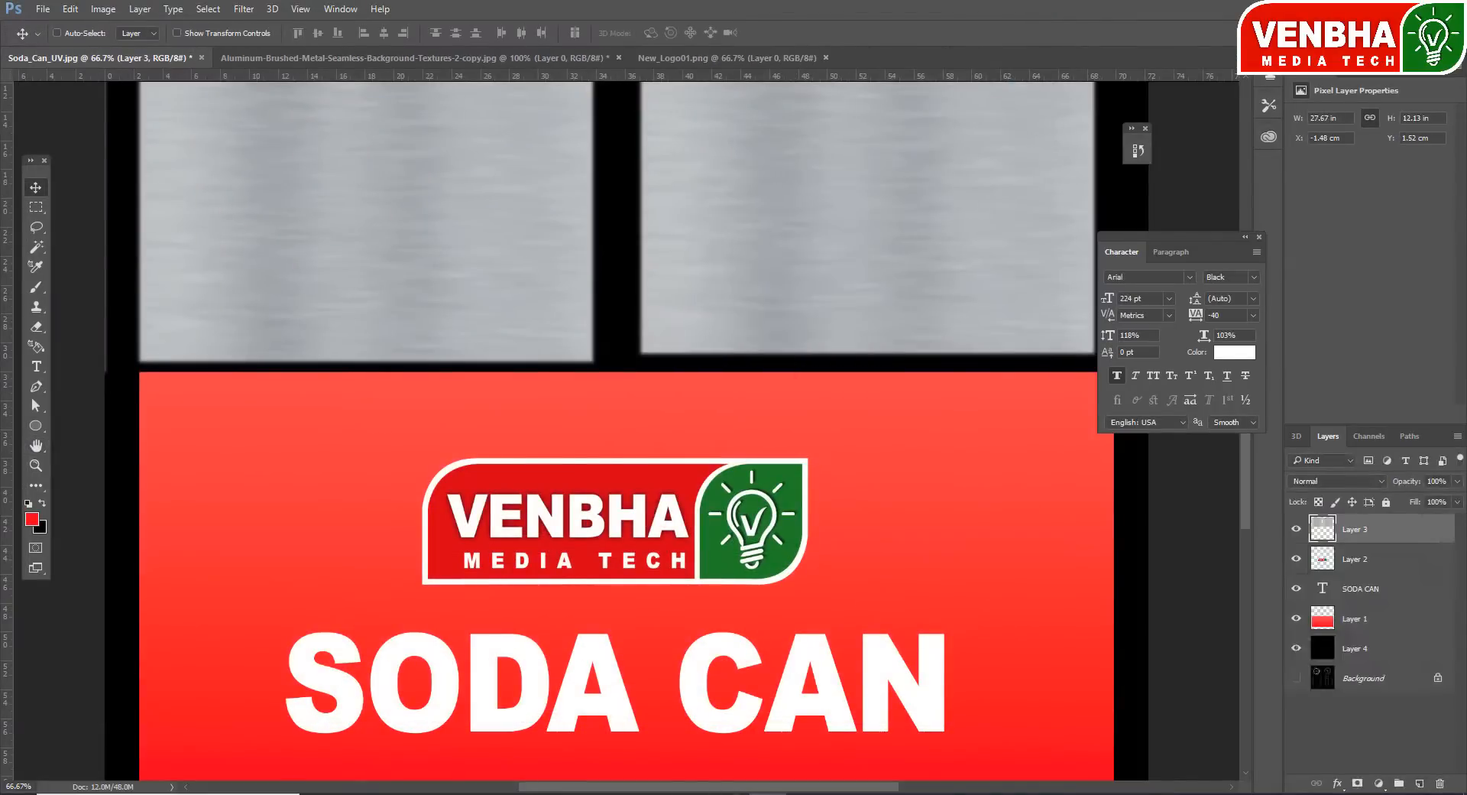
- Return to Maya and reload the image of the file texture connected to the can's Blinn color, then deselect the can
{"action": "left_click", "coordinate": [813, 737]}
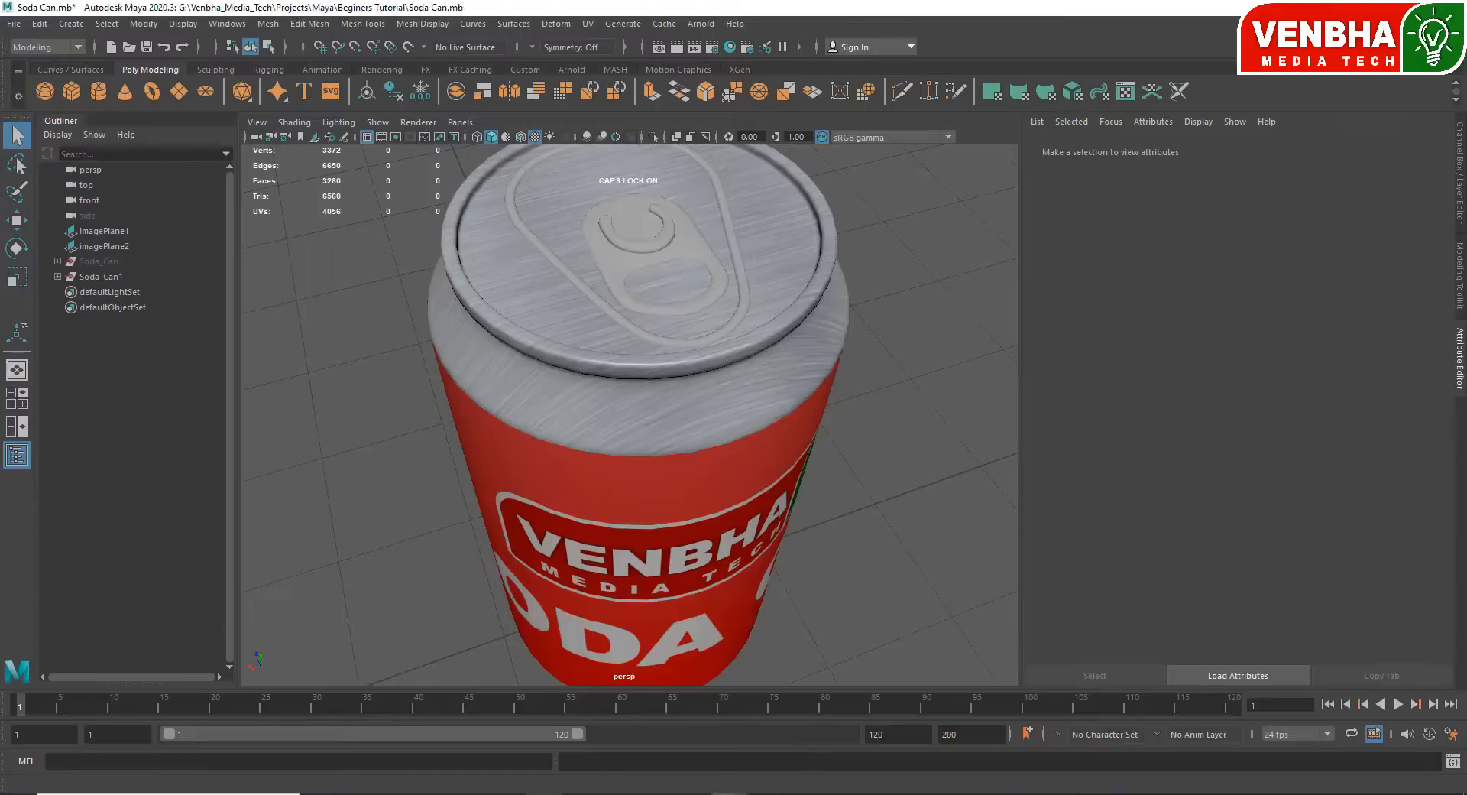
{"action": "left_click", "coordinate": [811, 341]}
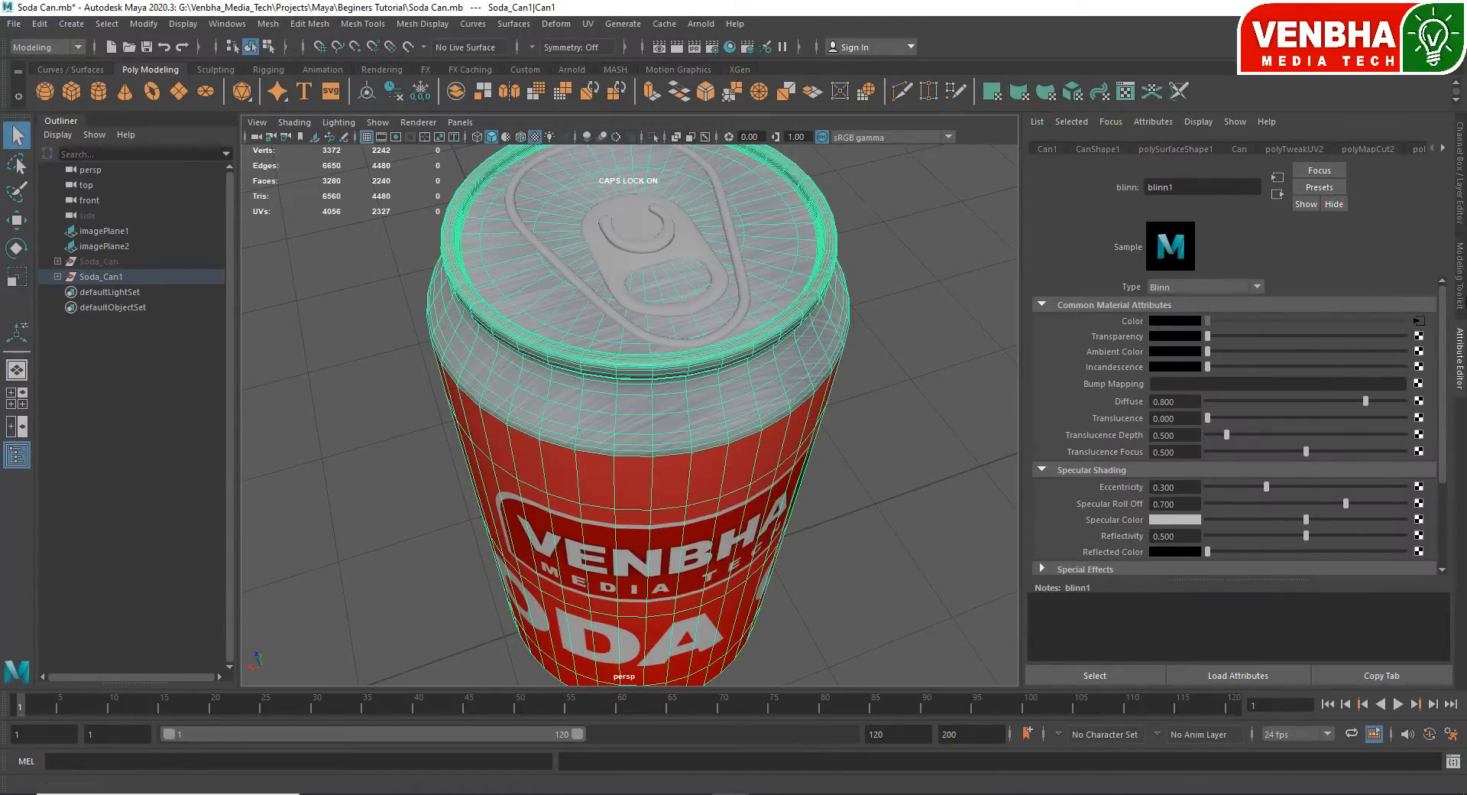
{"action": "left_click", "coordinate": [1420, 322]}
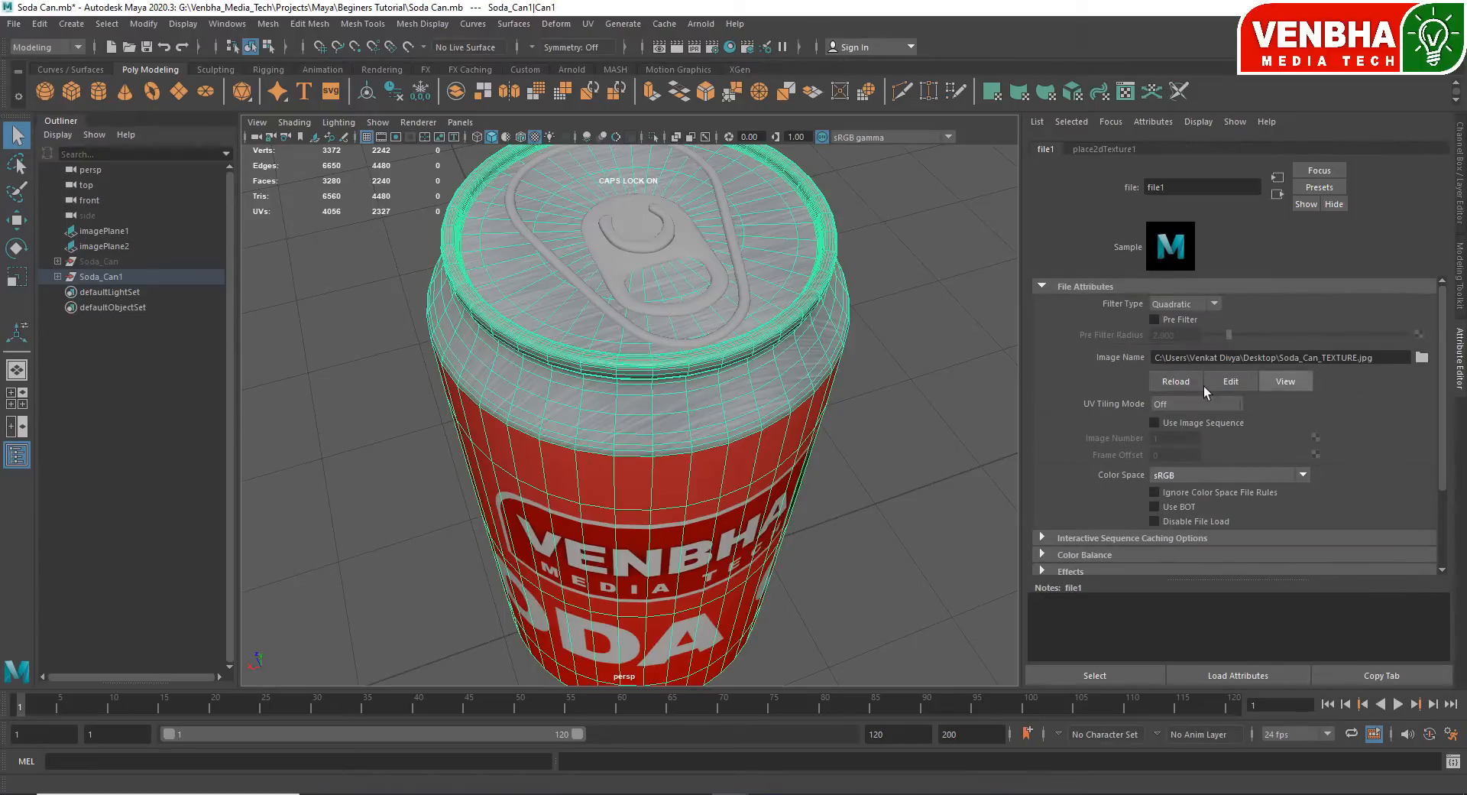
{"action": "left_click", "coordinate": [1176, 381]}
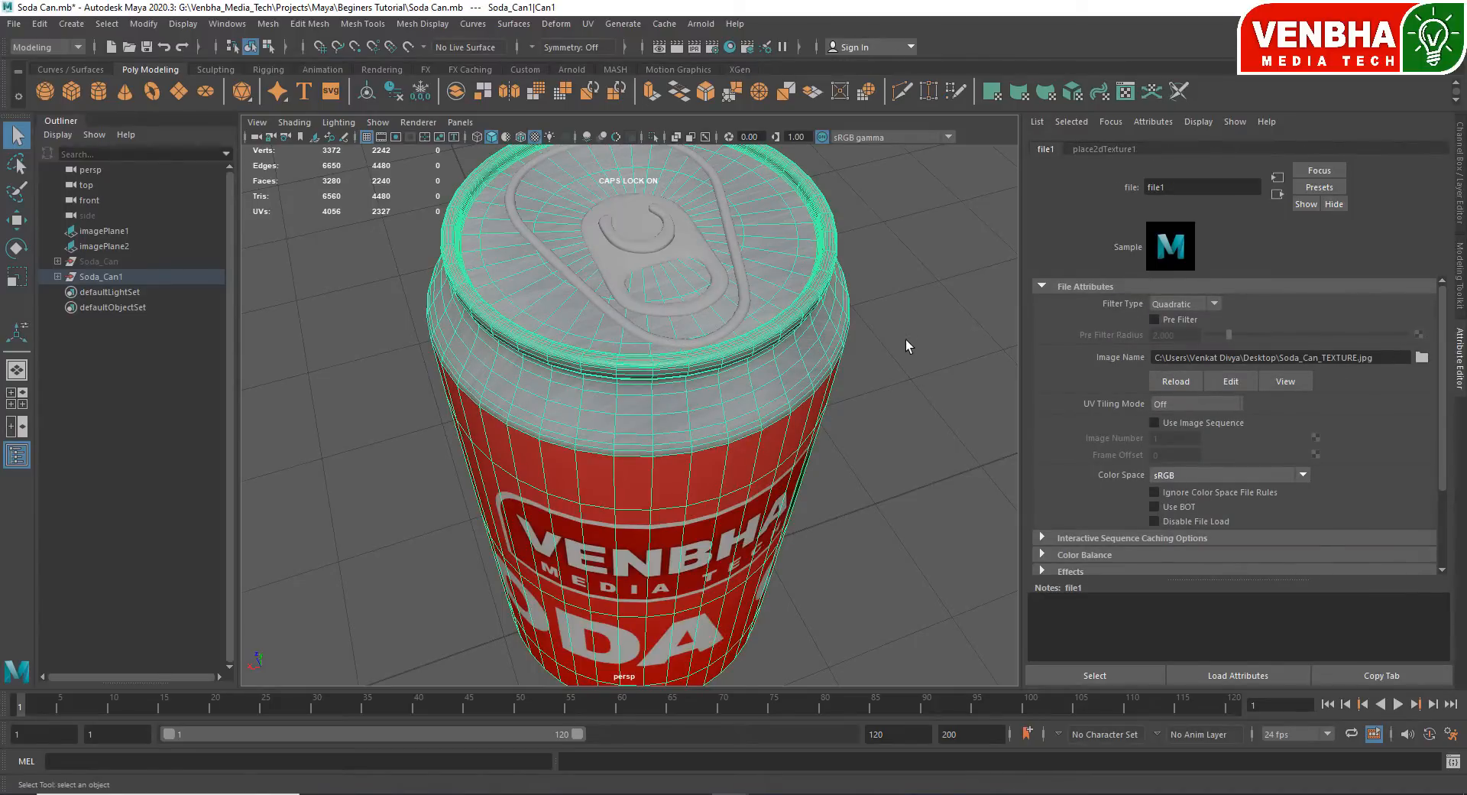
{"action": "left_click", "coordinate": [910, 334]}
- Examine the softened metal texture on the can's side, shoulder and lid
{"action": "right_click_drag", "start_coordinate": [910, 334], "coordinate": [747, 354], "text": "alt"}
{"action": "left_click_drag", "start_coordinate": [747, 354], "coordinate": [864, 315], "text": "alt"}
{"action": "right_click_drag", "start_coordinate": [864, 315], "coordinate": [814, 325], "text": "alt"}
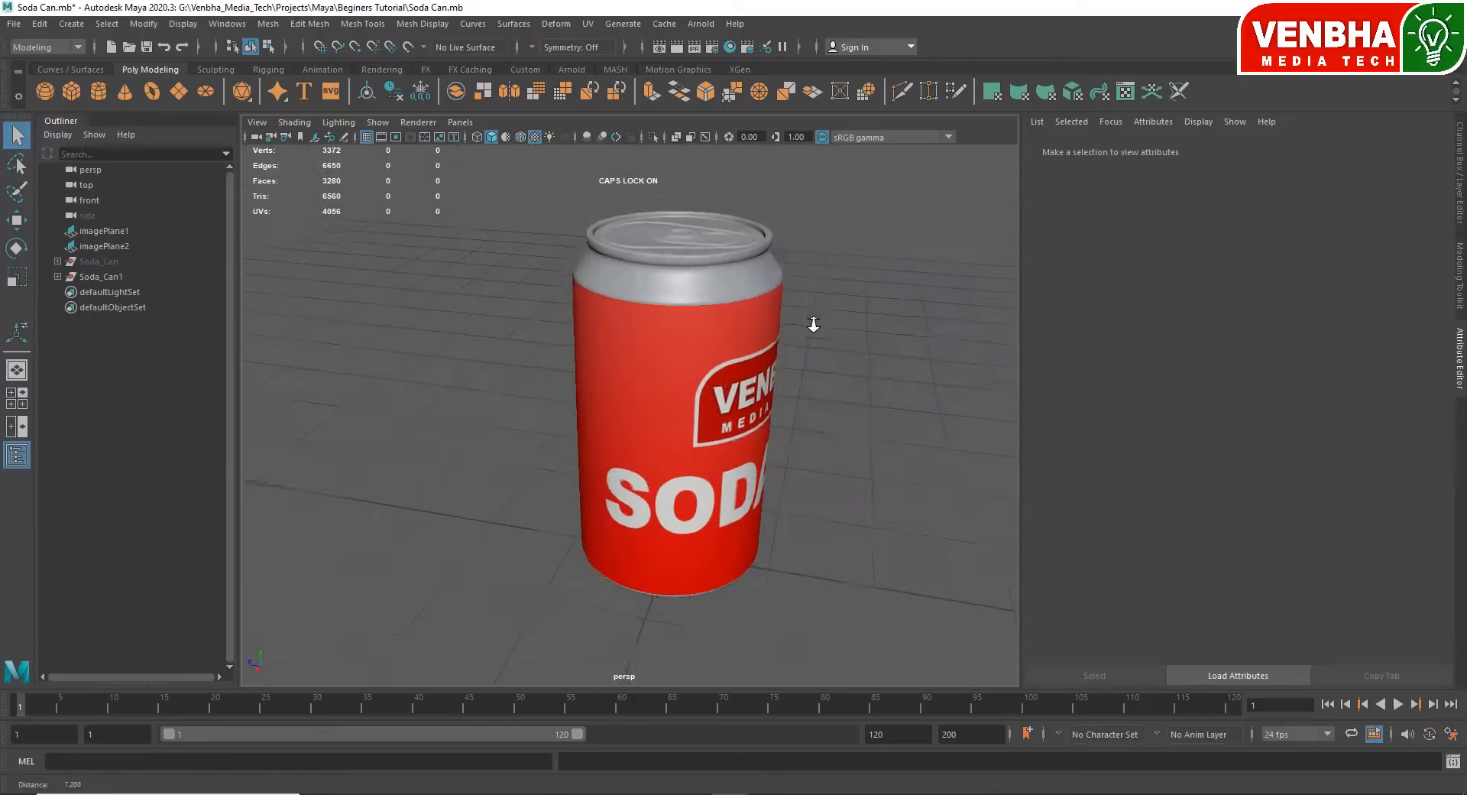
{"action": "left_click_drag", "start_coordinate": [814, 325], "coordinate": [850, 300], "text": "alt"}
{"action": "right_click_drag", "start_coordinate": [851, 300], "coordinate": [877, 380], "text": "alt"}
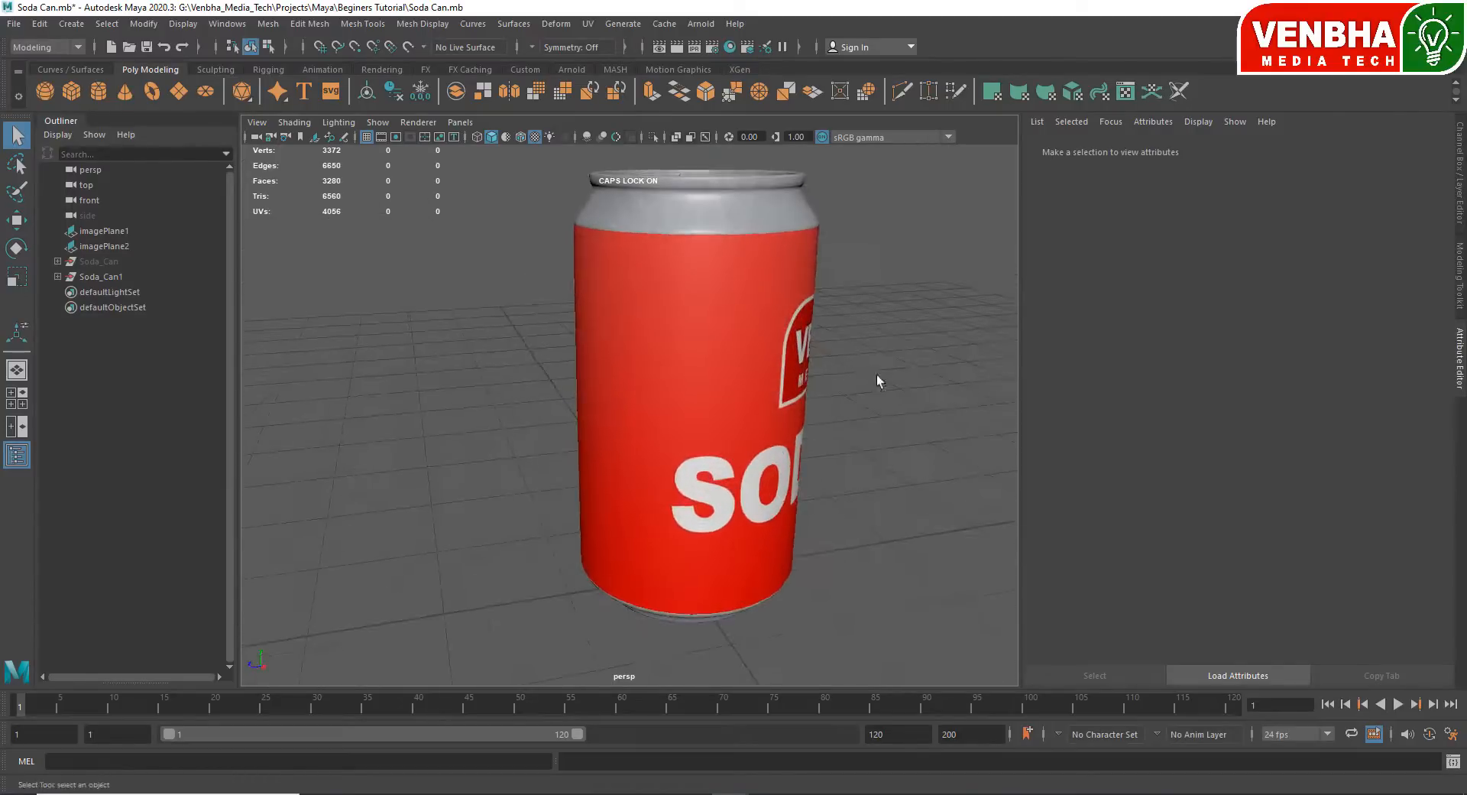
{"action": "middle_click_drag", "start_coordinate": [788, 381], "coordinate": [727, 410], "text": "alt"}
{"action": "right_click_drag", "start_coordinate": [727, 410], "coordinate": [704, 381], "text": "alt"}
{"action": "left_click_drag", "start_coordinate": [704, 381], "coordinate": [657, 398], "text": "alt"}
{"action": "right_click_drag", "start_coordinate": [657, 397], "coordinate": [729, 435], "text": "alt"}
{"action": "middle_click_drag", "start_coordinate": [730, 436], "coordinate": [686, 658], "text": "alt"}
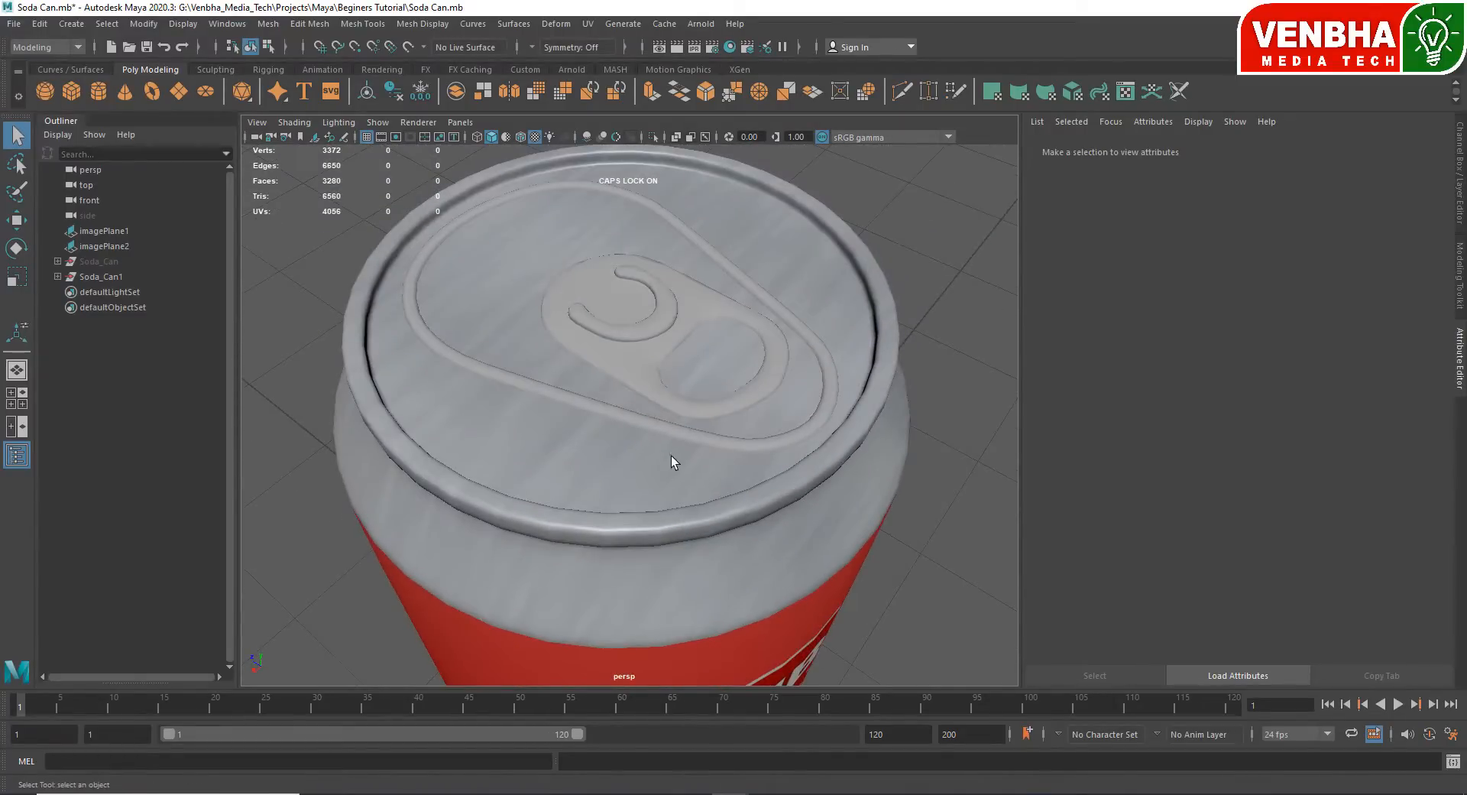
- Assign a new Blinn material to the pull tab and the raised lid outline, and darken its color slightly
{"action": "left_click", "coordinate": [662, 413]}
{"action": "left_click", "coordinate": [649, 416]}
{"action": "left_click", "coordinate": [634, 358], "text": "shift"}
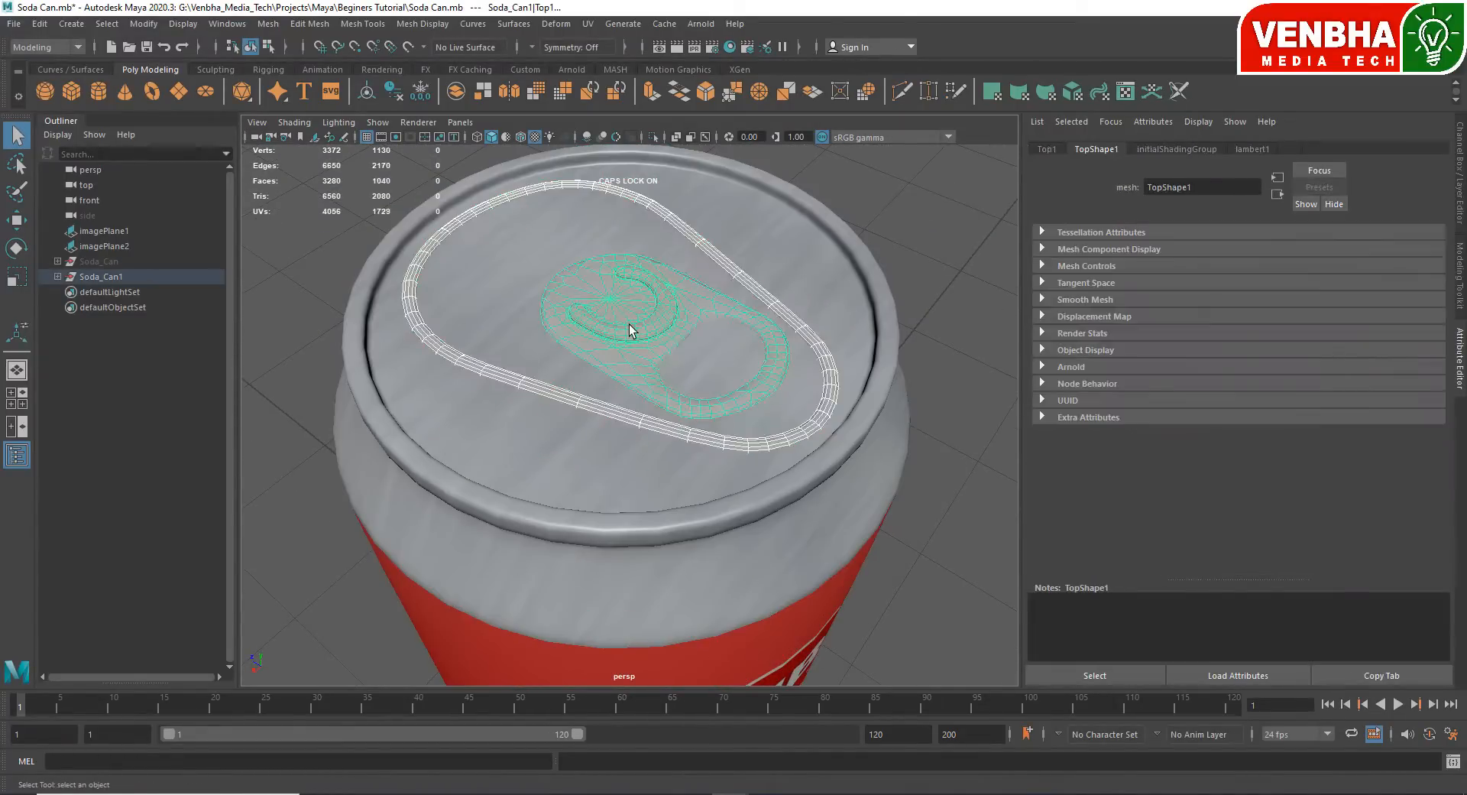
{"action": "right_click_drag", "start_coordinate": [630, 337], "coordinate": [664, 726]}
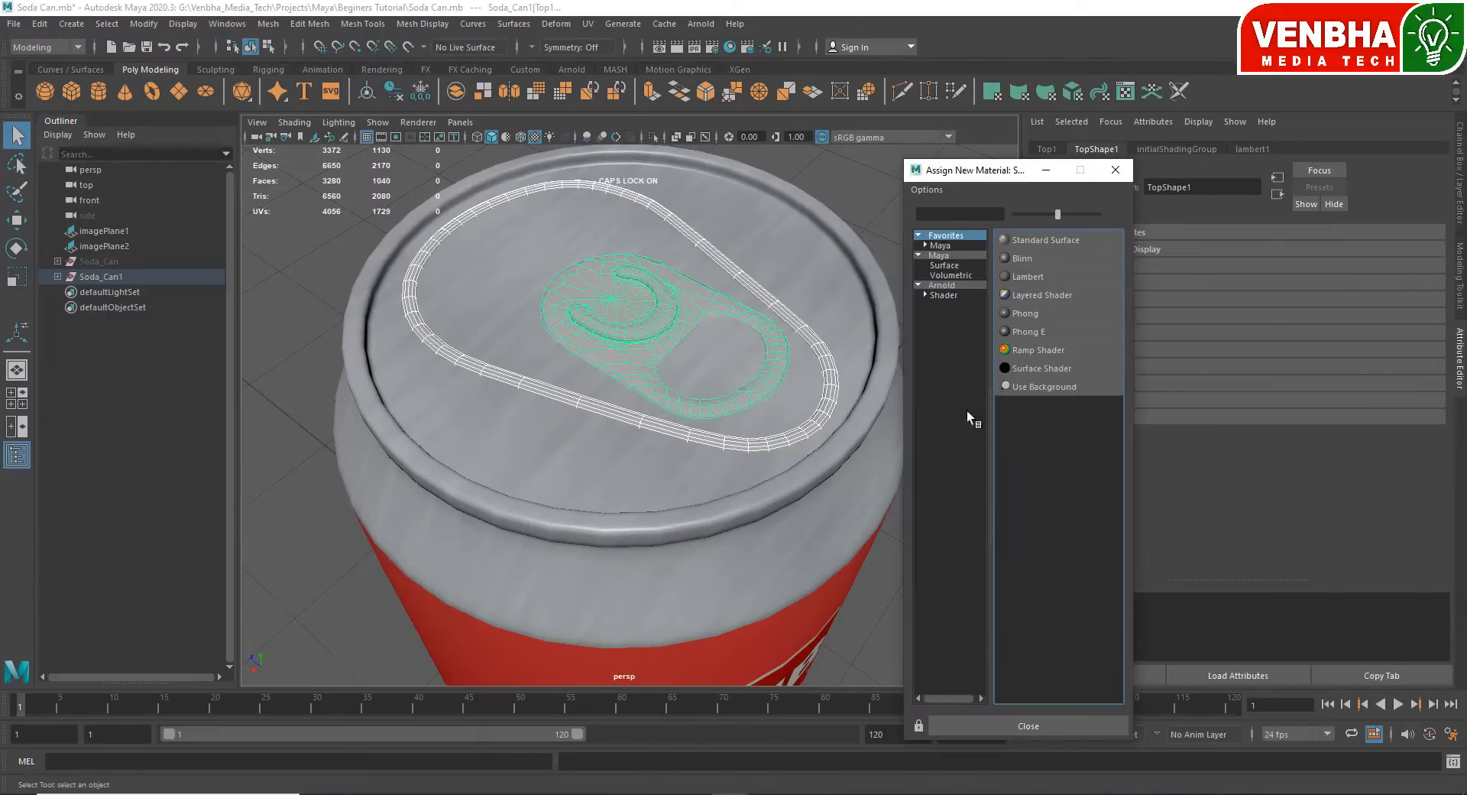
{"action": "left_click", "coordinate": [1030, 256]}
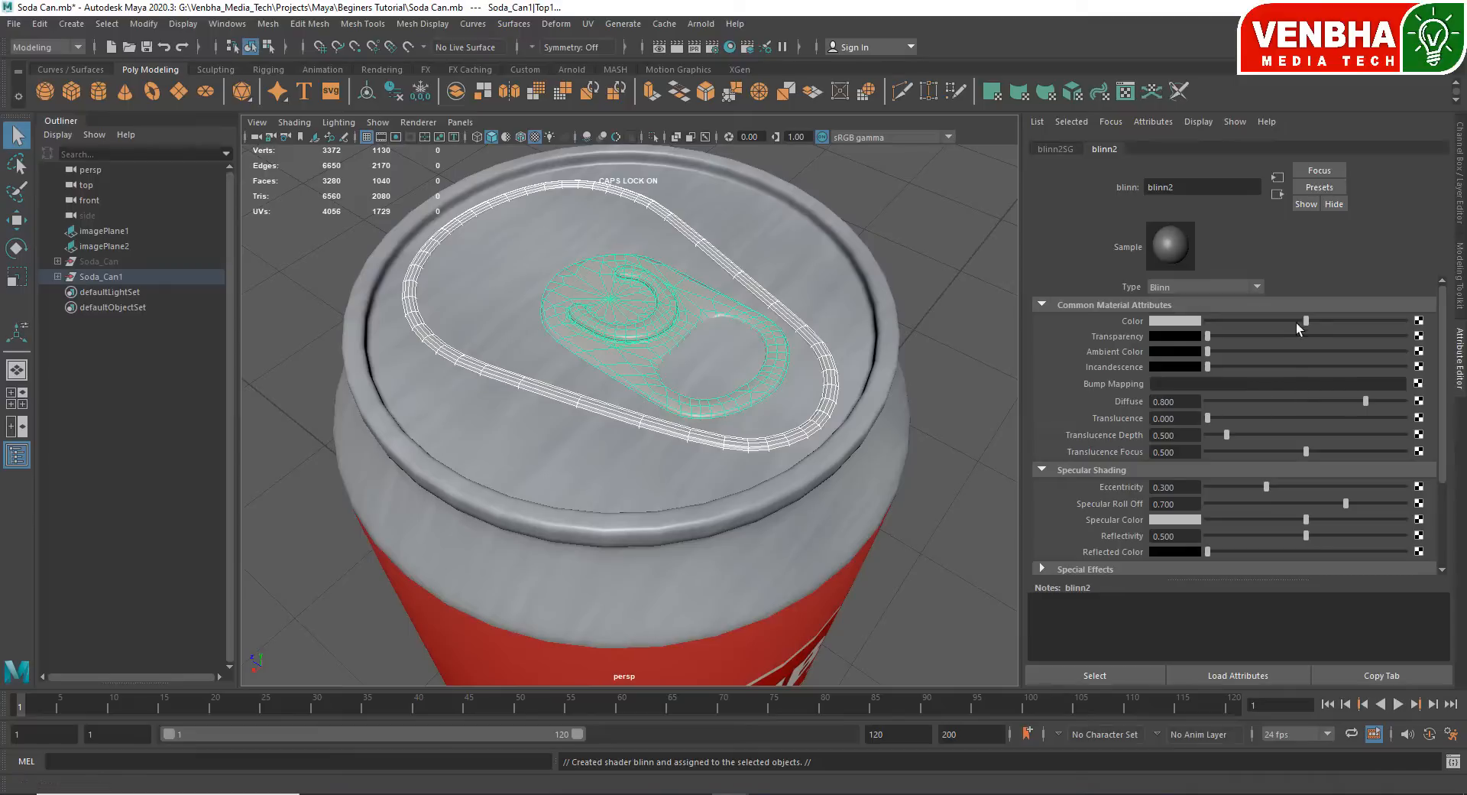
{"action": "left_click_drag", "start_coordinate": [1290, 323], "coordinate": [1270, 329]}
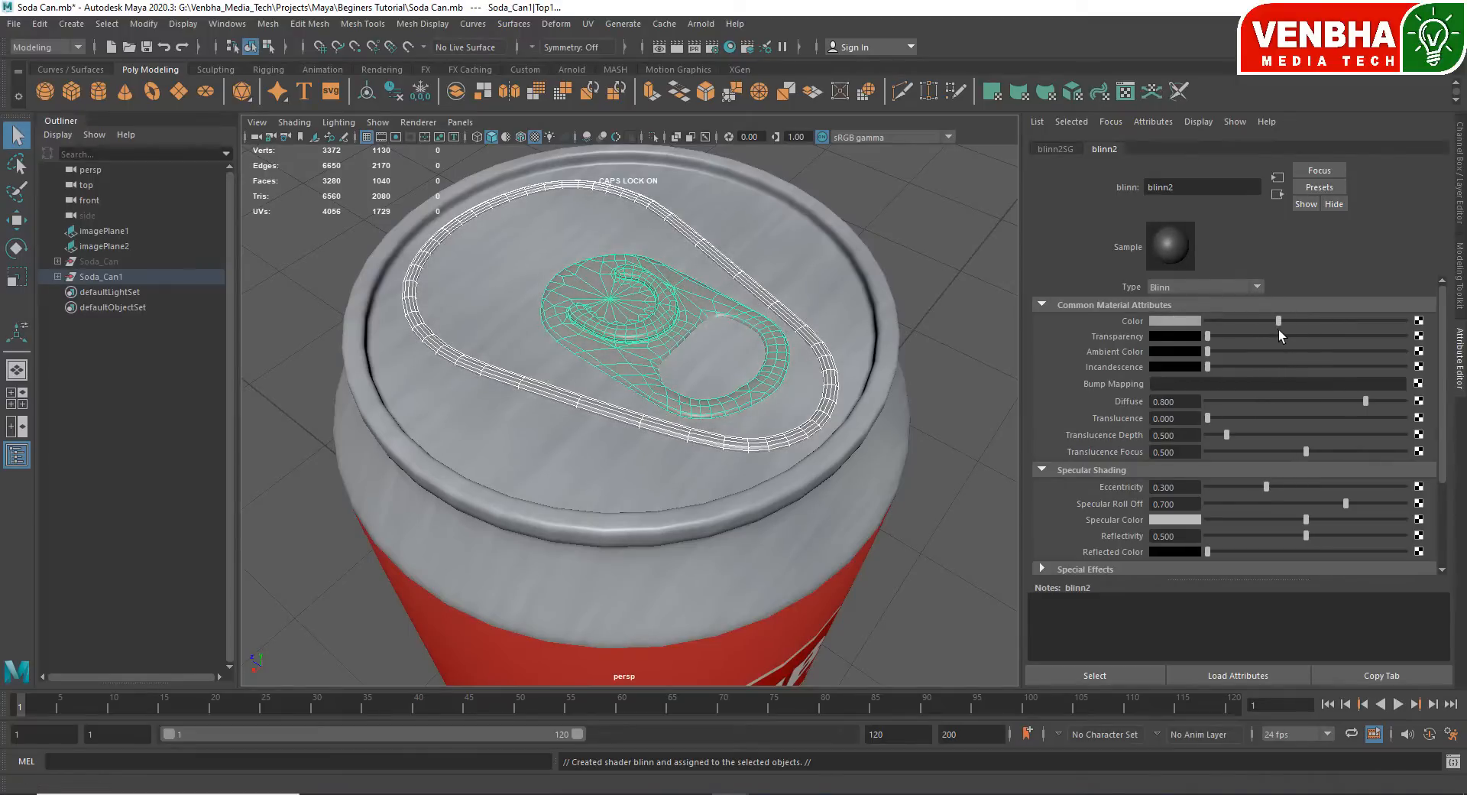
{"action": "left_click", "coordinate": [924, 236]}
- Tune the pull tab's Blinn material: eccentricity 0.381, specular roll off 0.689, reflectivity 0.276, and a slightly brighter specular color
{"action": "left_click_drag", "start_coordinate": [906, 380], "coordinate": [986, 364], "text": "alt"}
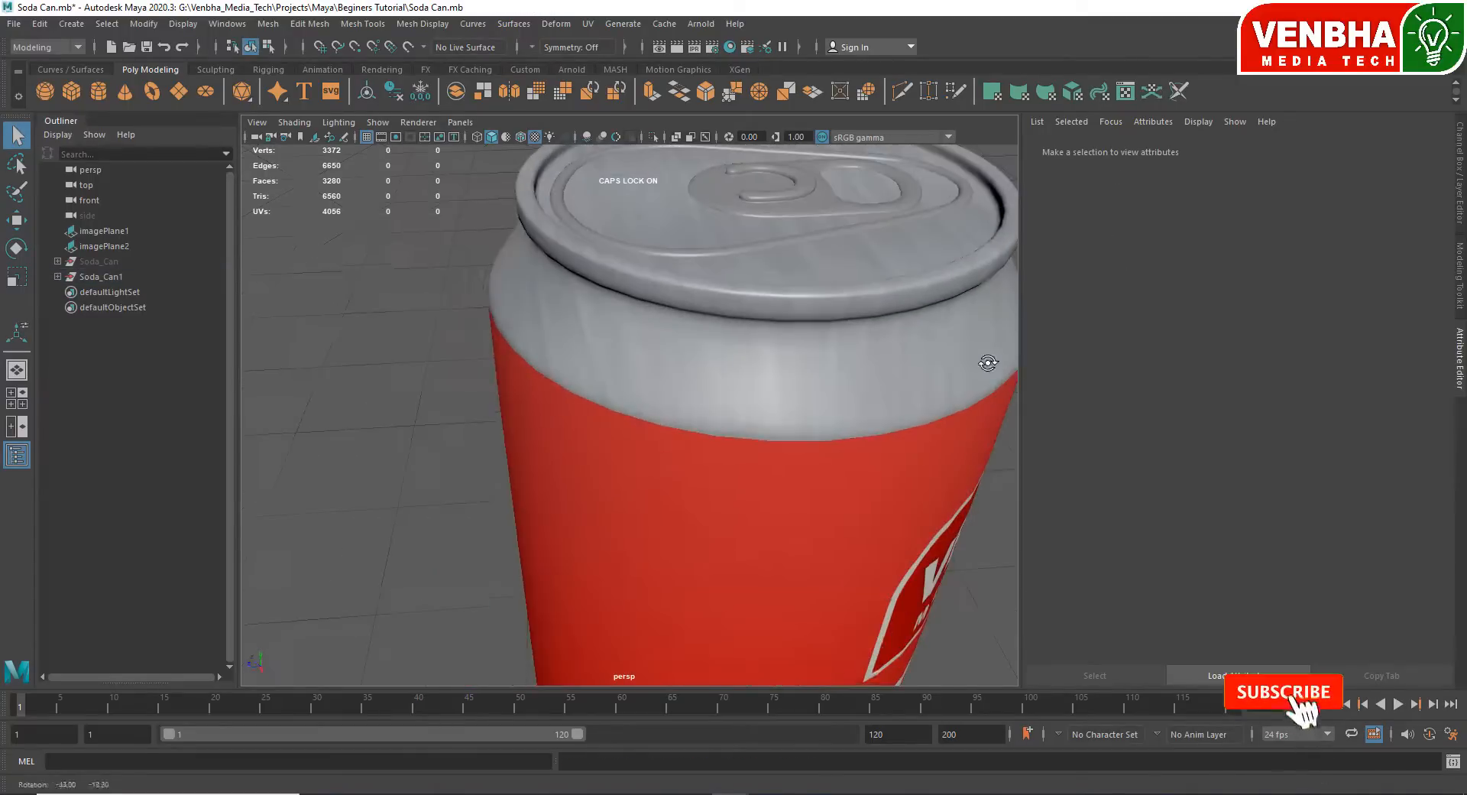
{"action": "right_click_drag", "start_coordinate": [986, 364], "coordinate": [751, 323], "text": "alt"}
{"action": "left_click_drag", "start_coordinate": [751, 322], "coordinate": [697, 357], "text": "alt"}
{"action": "right_click_drag", "start_coordinate": [697, 357], "coordinate": [685, 465], "text": "alt"}
{"action": "left_click_drag", "start_coordinate": [685, 465], "coordinate": [667, 459], "text": "alt"}
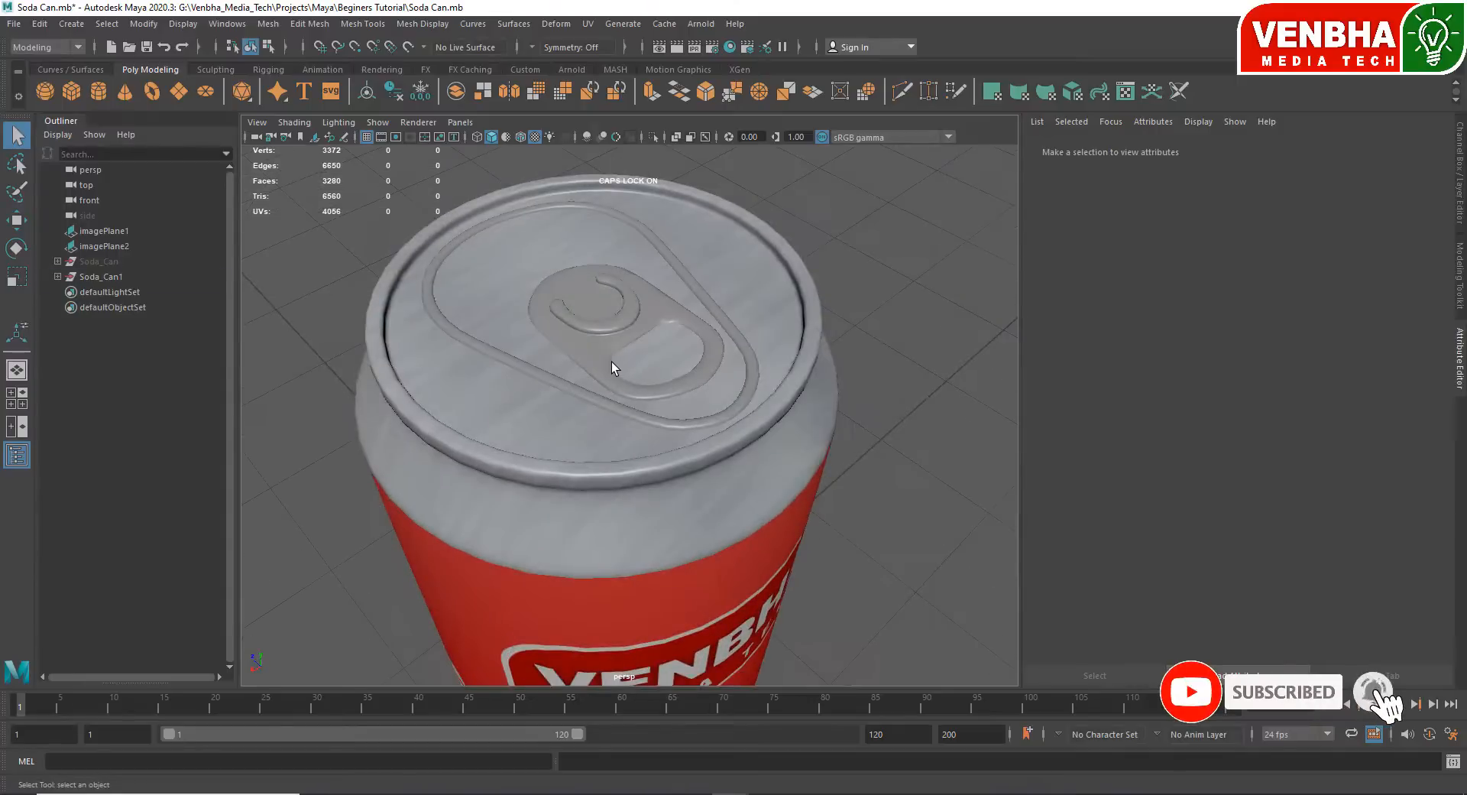
{"action": "left_click", "coordinate": [612, 369]}
{"action": "left_click", "coordinate": [1150, 149]}
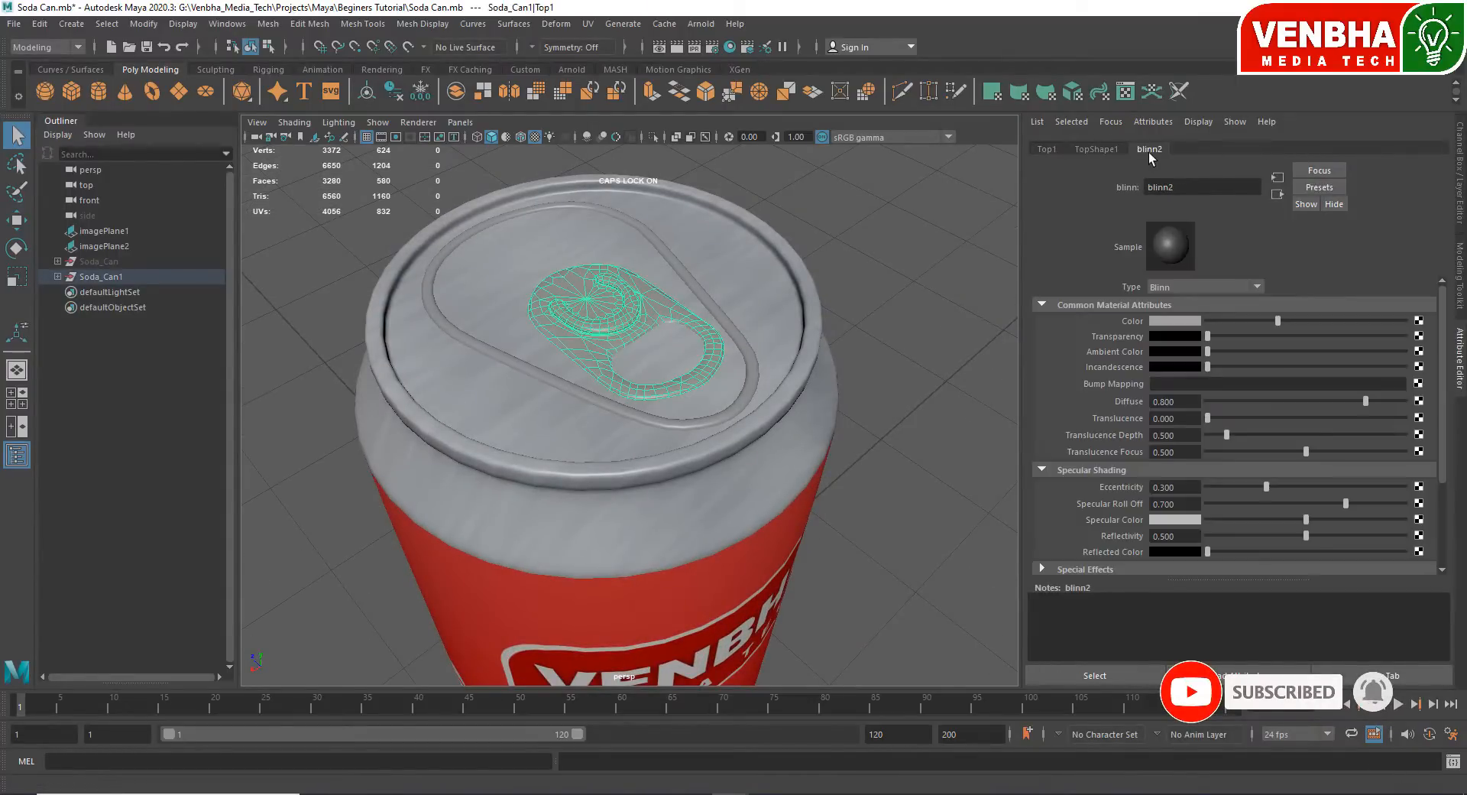
{"action": "left_click", "coordinate": [754, 382]}
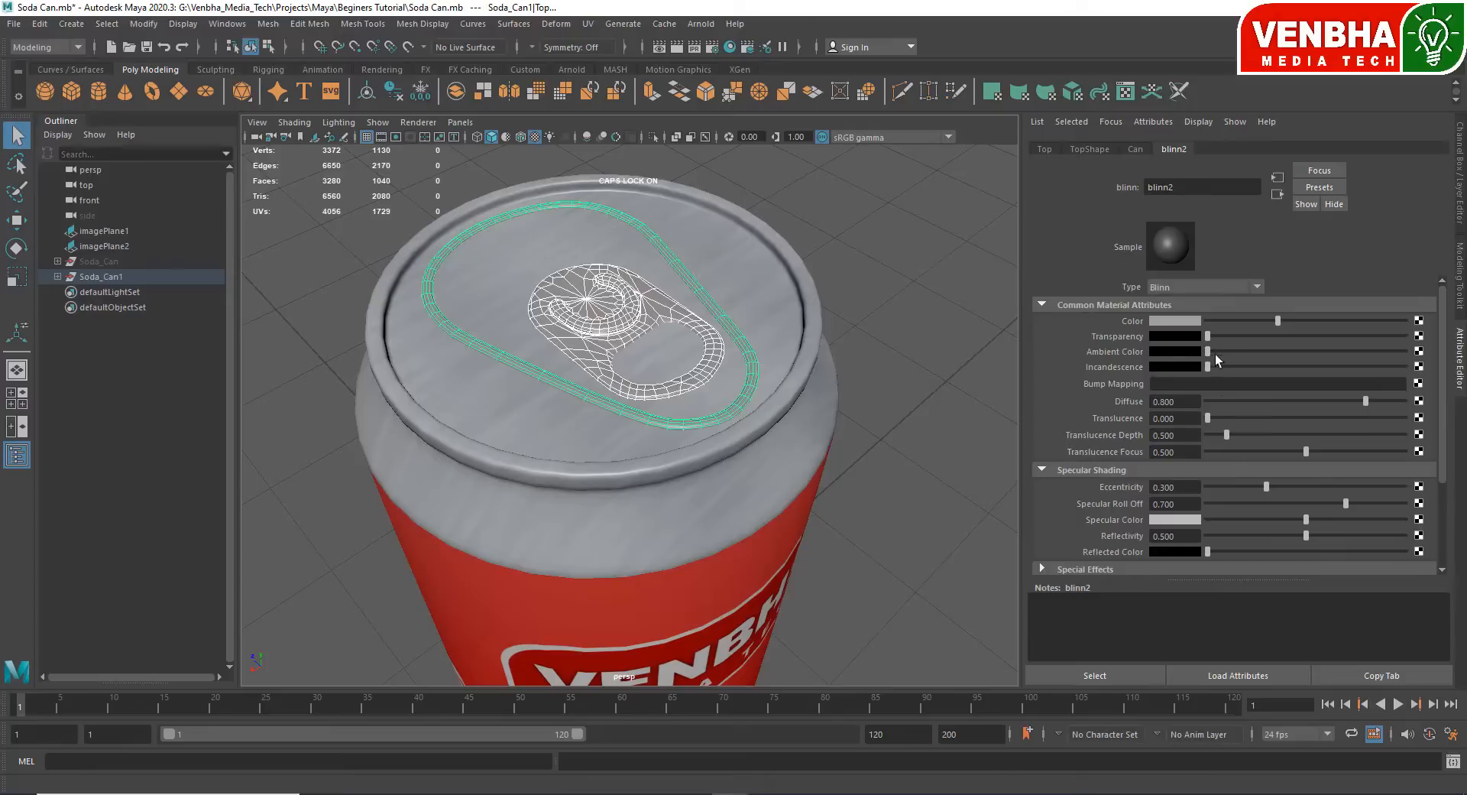
{"action": "scroll", "coordinate": [1222, 464], "scroll_direction": "down", "scroll_amount": 3}
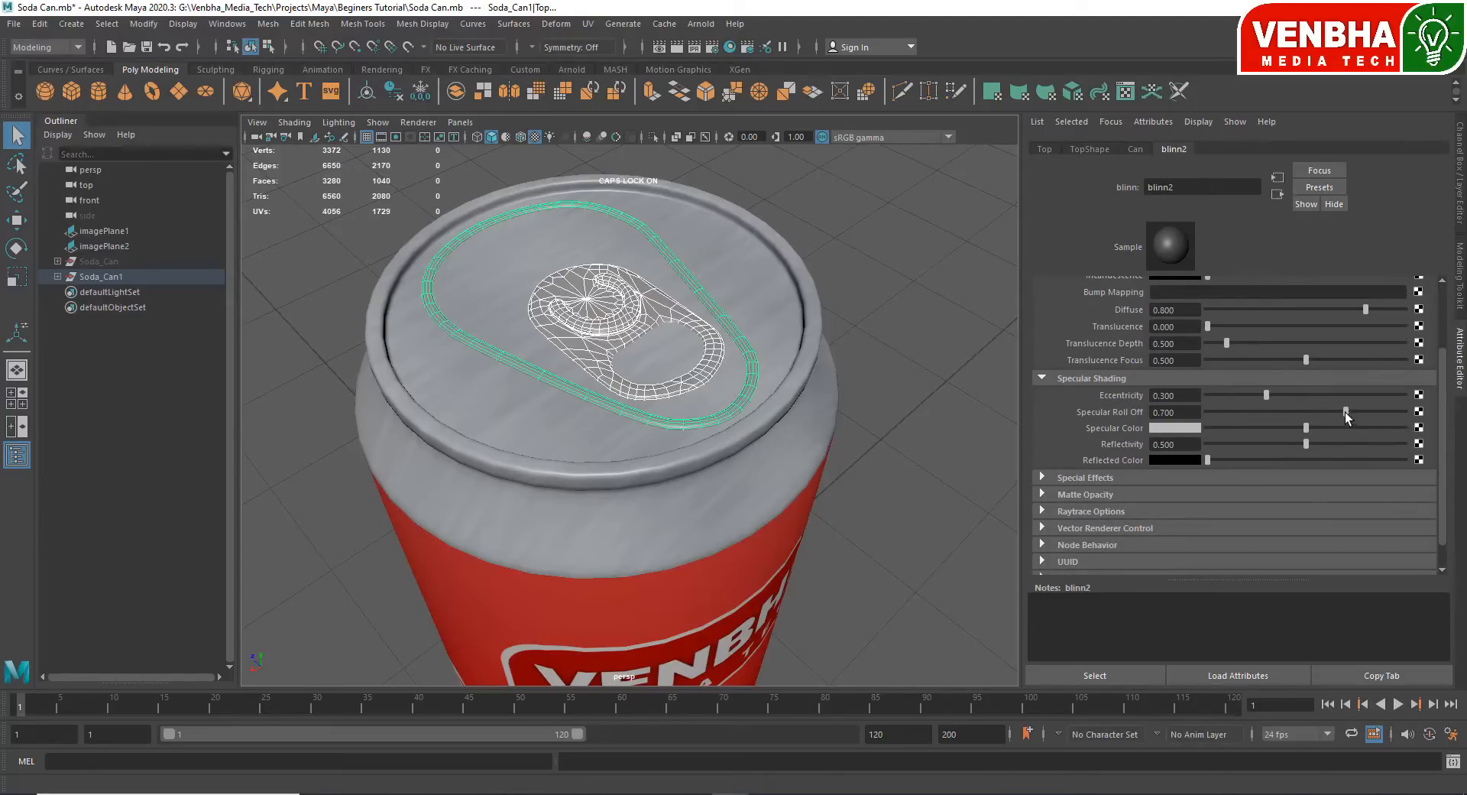
{"action": "left_click", "coordinate": [813, 313]}
{"action": "left_click", "coordinate": [705, 330]}
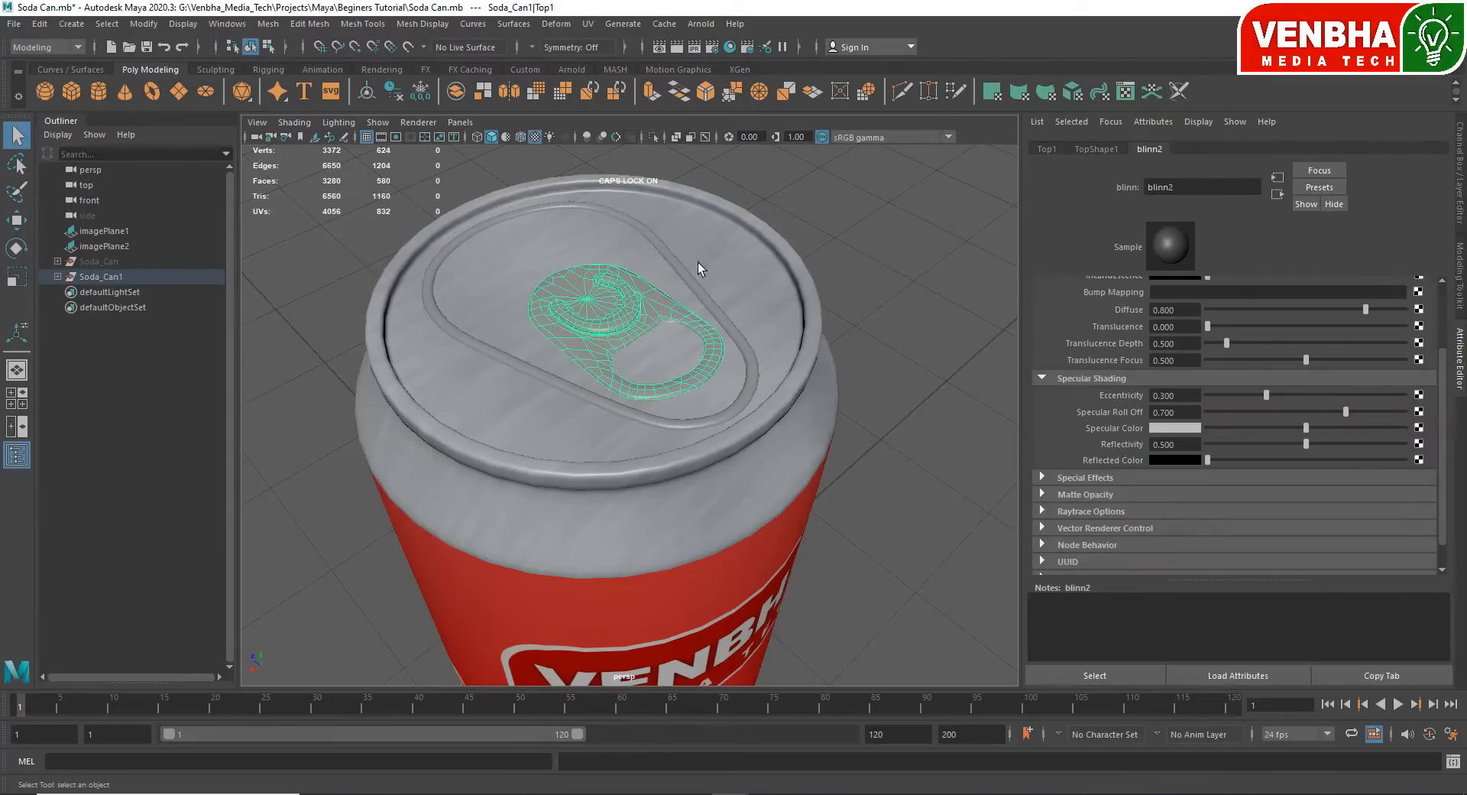
{"action": "mouse_move", "coordinate": [1270, 393]}
{"action": "left_mouse_down"}
{"action": "mouse_move", "coordinate": [1227, 402]}
{"action": "mouse_move", "coordinate": [1319, 401]}
{"action": "mouse_move", "coordinate": [1282, 396]}
{"action": "mouse_move", "coordinate": [1333, 413]}
{"action": "mouse_move", "coordinate": [1264, 426]}
{"action": "mouse_move", "coordinate": [1342, 425]}
{"action": "mouse_move", "coordinate": [1315, 425]}
{"action": "left_mouse_up"}
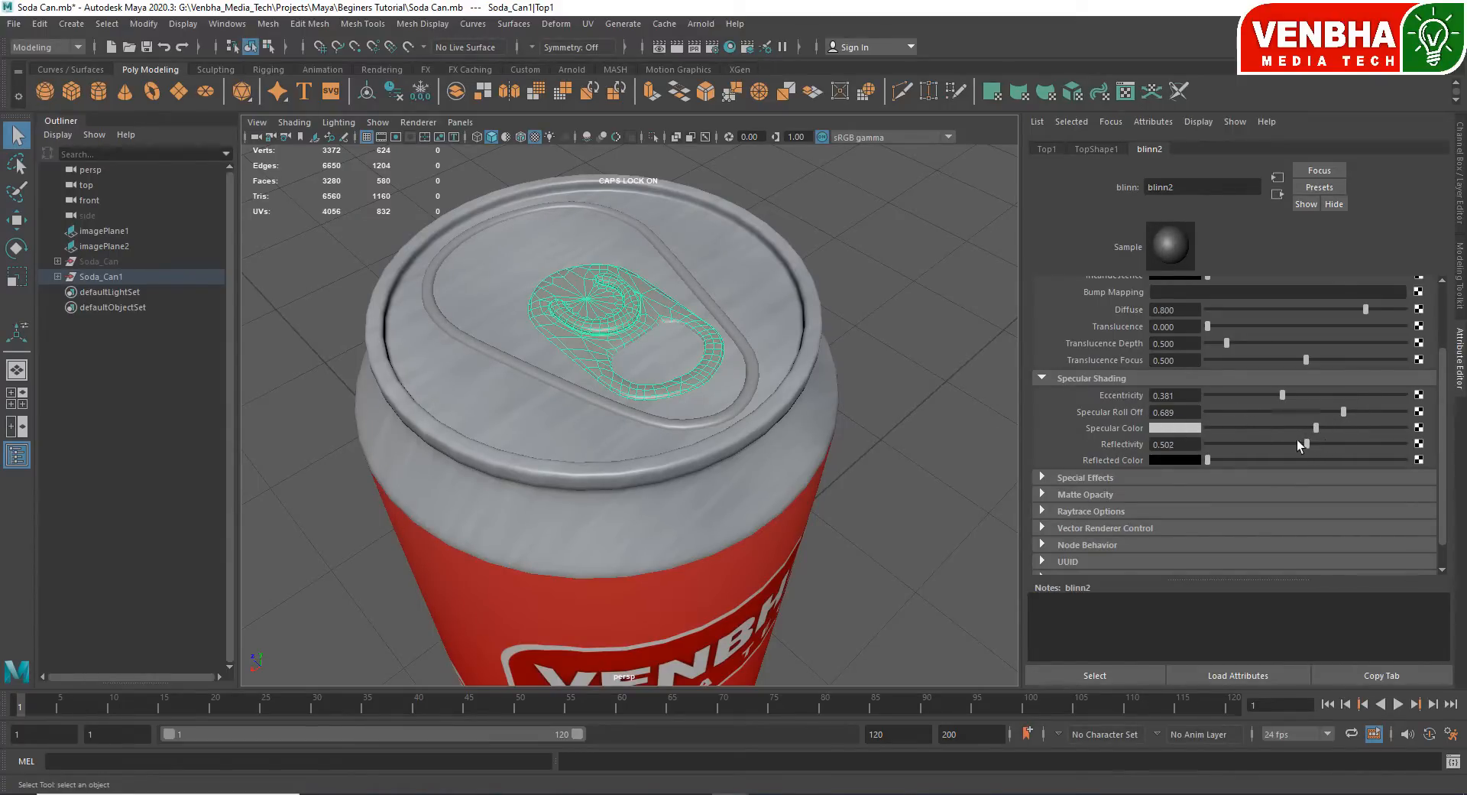
{"action": "left_click_drag", "start_coordinate": [1342, 441], "coordinate": [1246, 448]}
{"action": "scroll", "coordinate": [1190, 399], "scroll_direction": "up", "scroll_amount": 3}
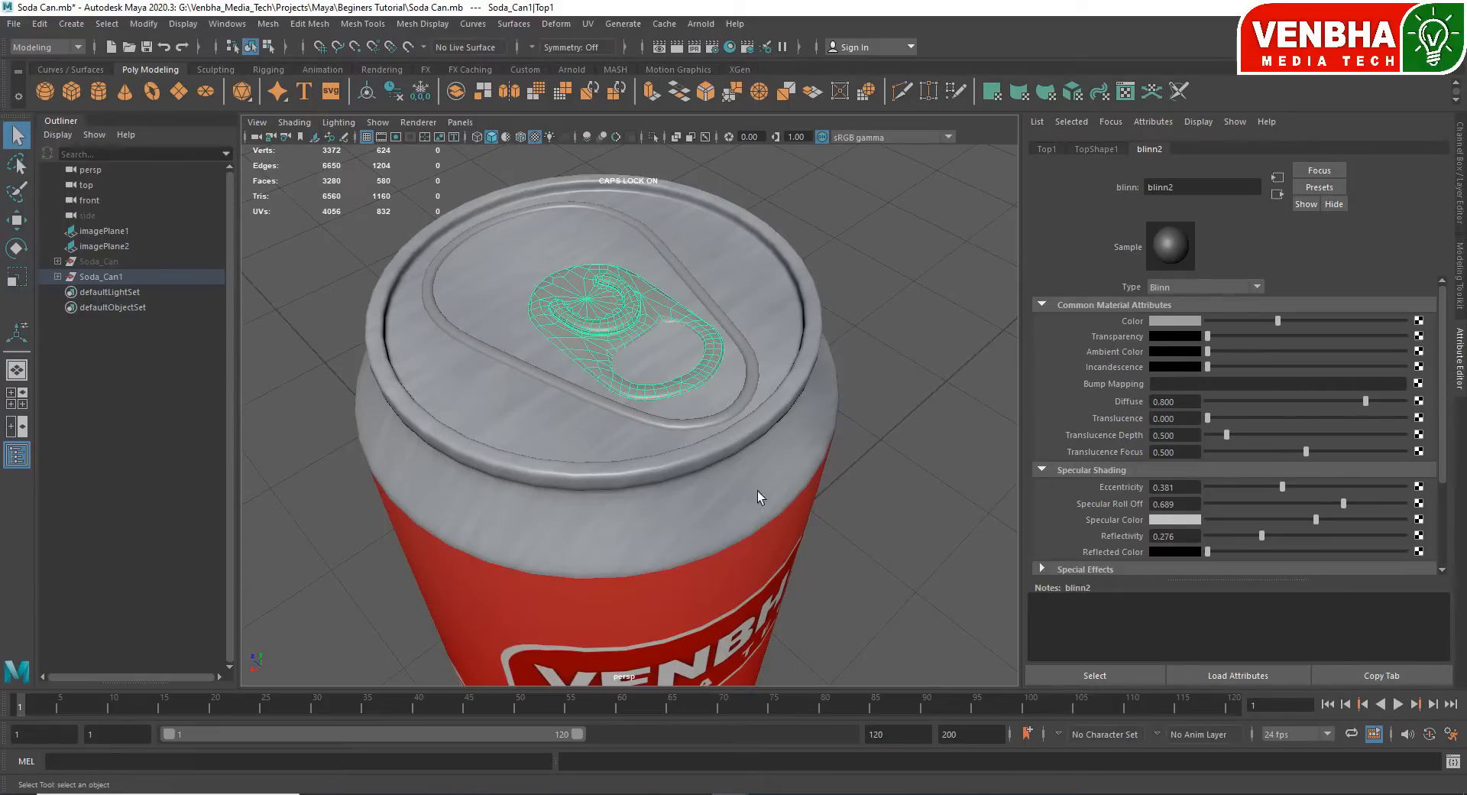
- Deselect the pull tab and examine the whole can, comparing the lid's metal look with the shoulder and label
{"action": "left_click_drag", "start_coordinate": [875, 534], "coordinate": [761, 477], "text": "alt"}
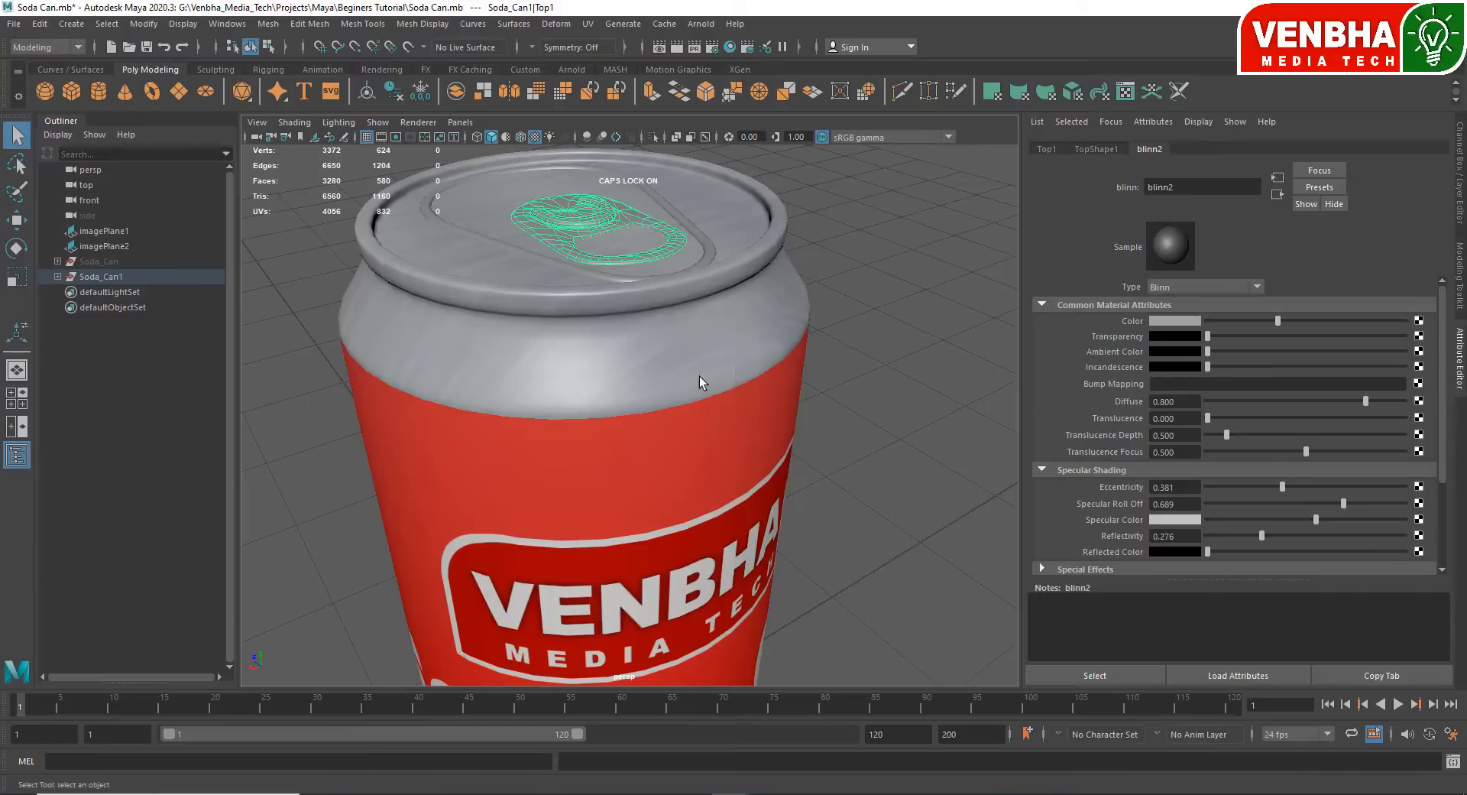
{"action": "scroll", "coordinate": [791, 382], "scroll_direction": "down", "scroll_amount": 3}
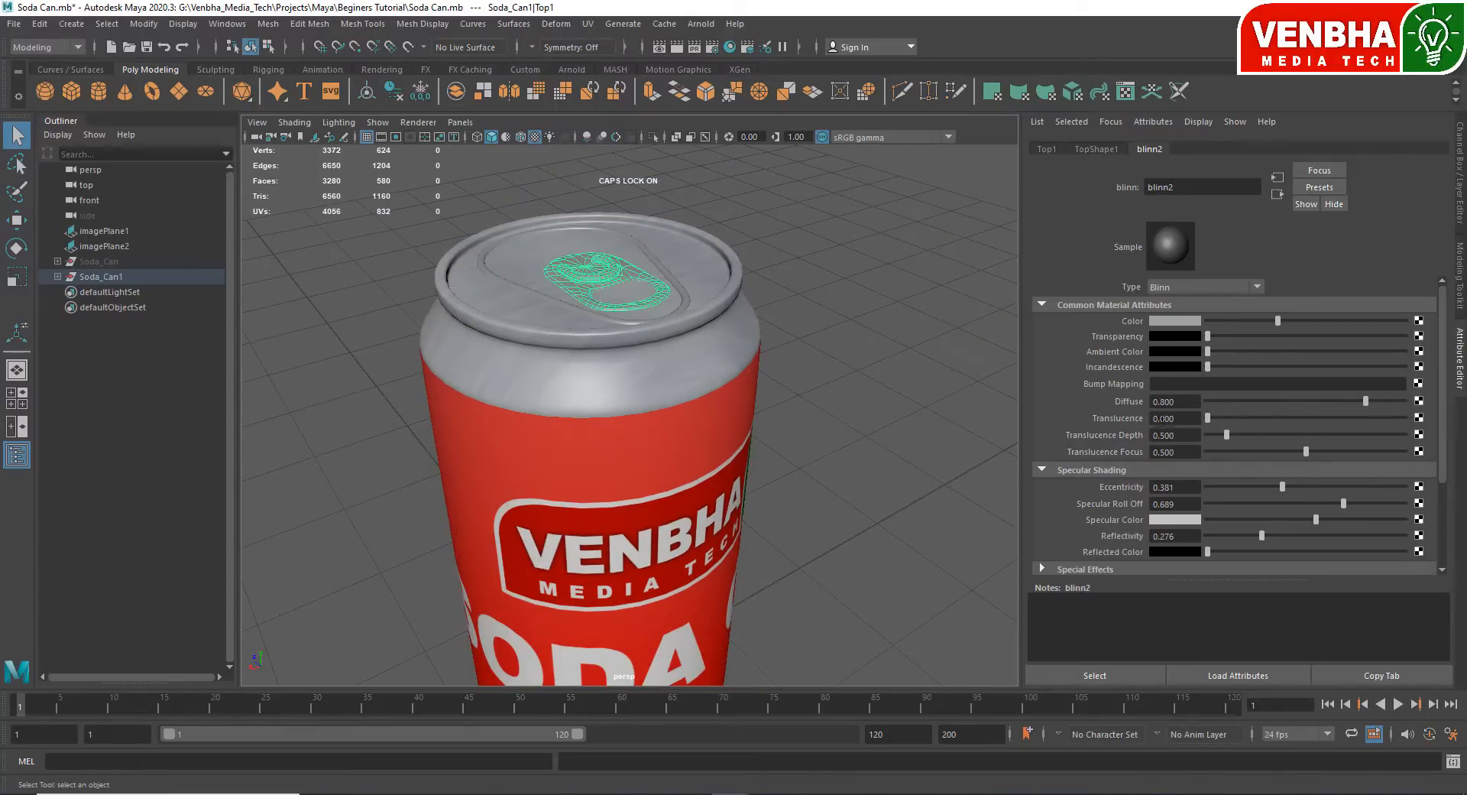
{"action": "scroll", "coordinate": [1368, 501], "scroll_direction": "down", "scroll_amount": 3}
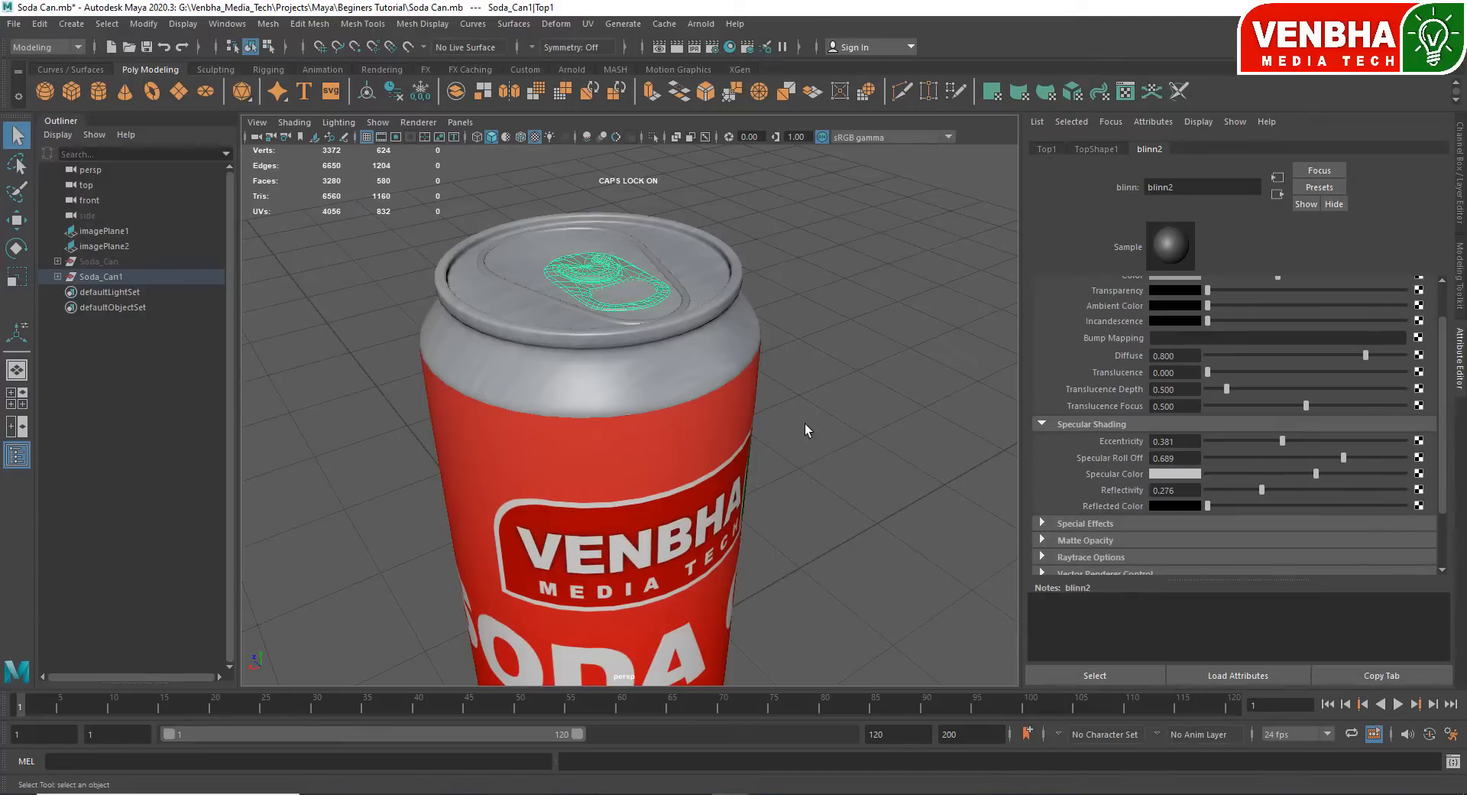
{"action": "left_click", "coordinate": [886, 380]}
{"action": "scroll", "coordinate": [878, 386], "scroll_direction": "down", "scroll_amount": 3}
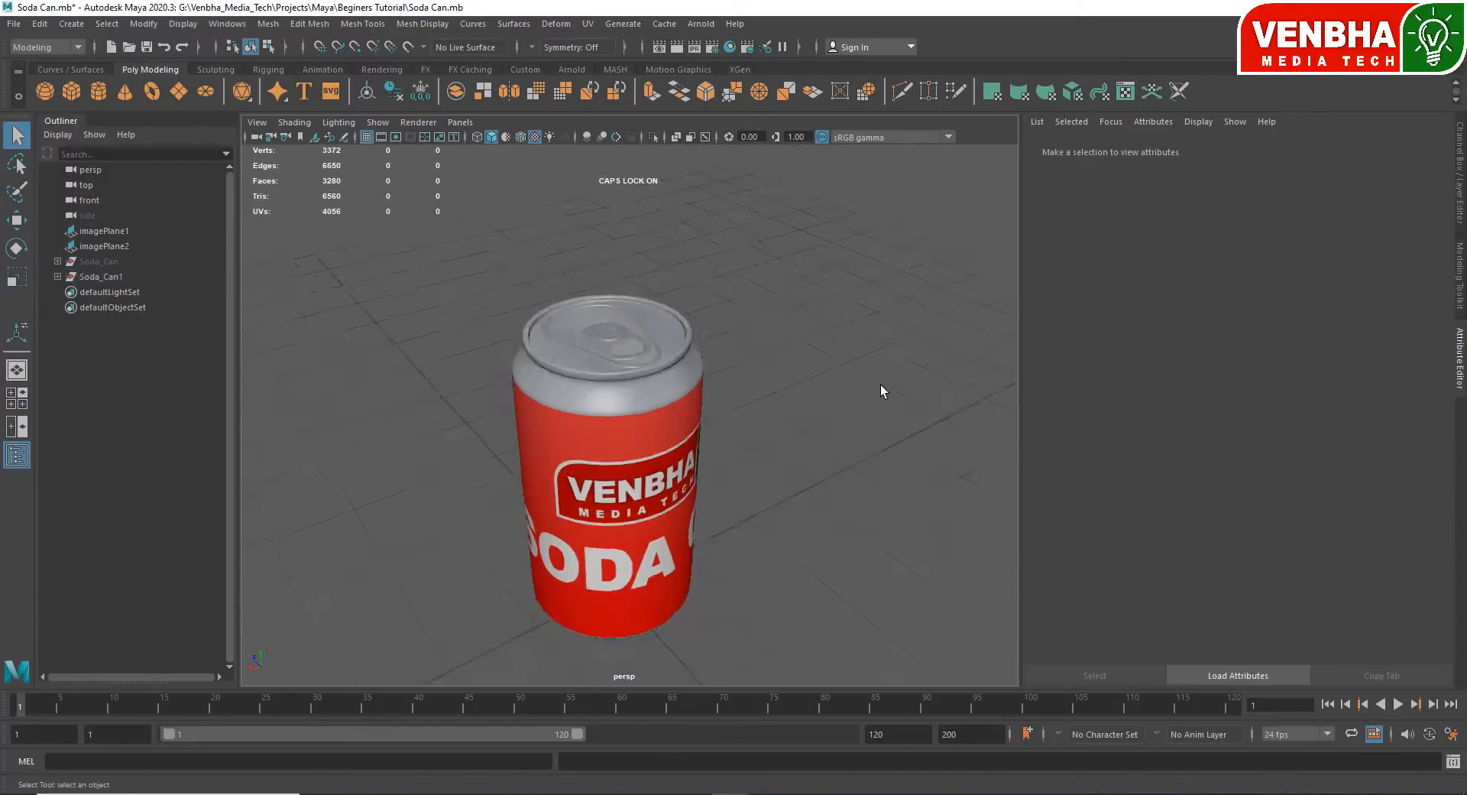
{"action": "left_click_drag", "start_coordinate": [879, 386], "coordinate": [637, 461], "text": "alt"}
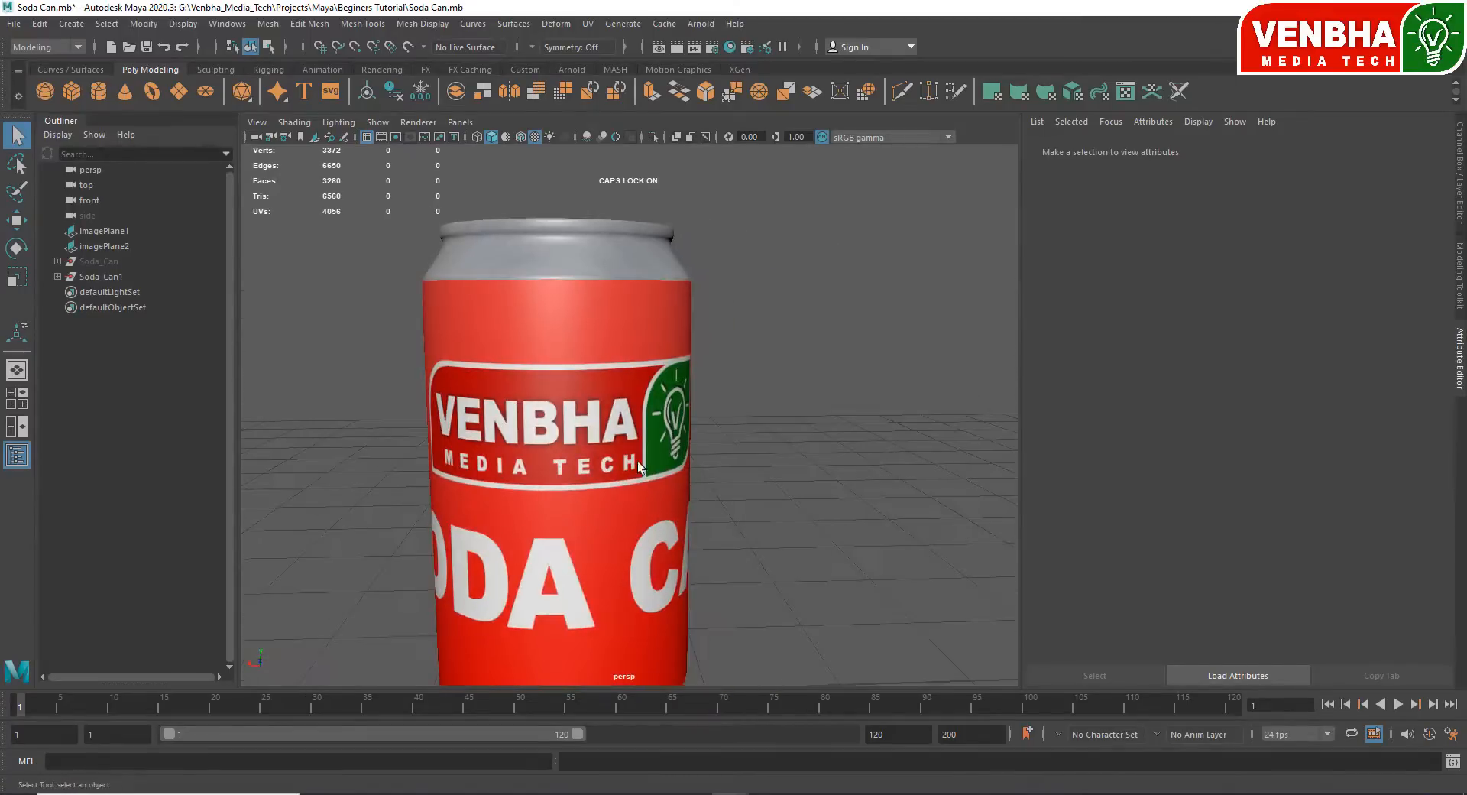
{"action": "scroll", "coordinate": [562, 397], "scroll_direction": "down", "scroll_amount": 3}
{"action": "mouse_move", "coordinate": [563, 397]}
{"action": "left_mouse_down", "text": "alt"}
{"action": "mouse_move", "coordinate": [687, 401]}
{"action": "mouse_move", "coordinate": [489, 396]}
{"action": "mouse_move", "coordinate": [563, 402]}
{"action": "left_mouse_up", "text": "alt"}
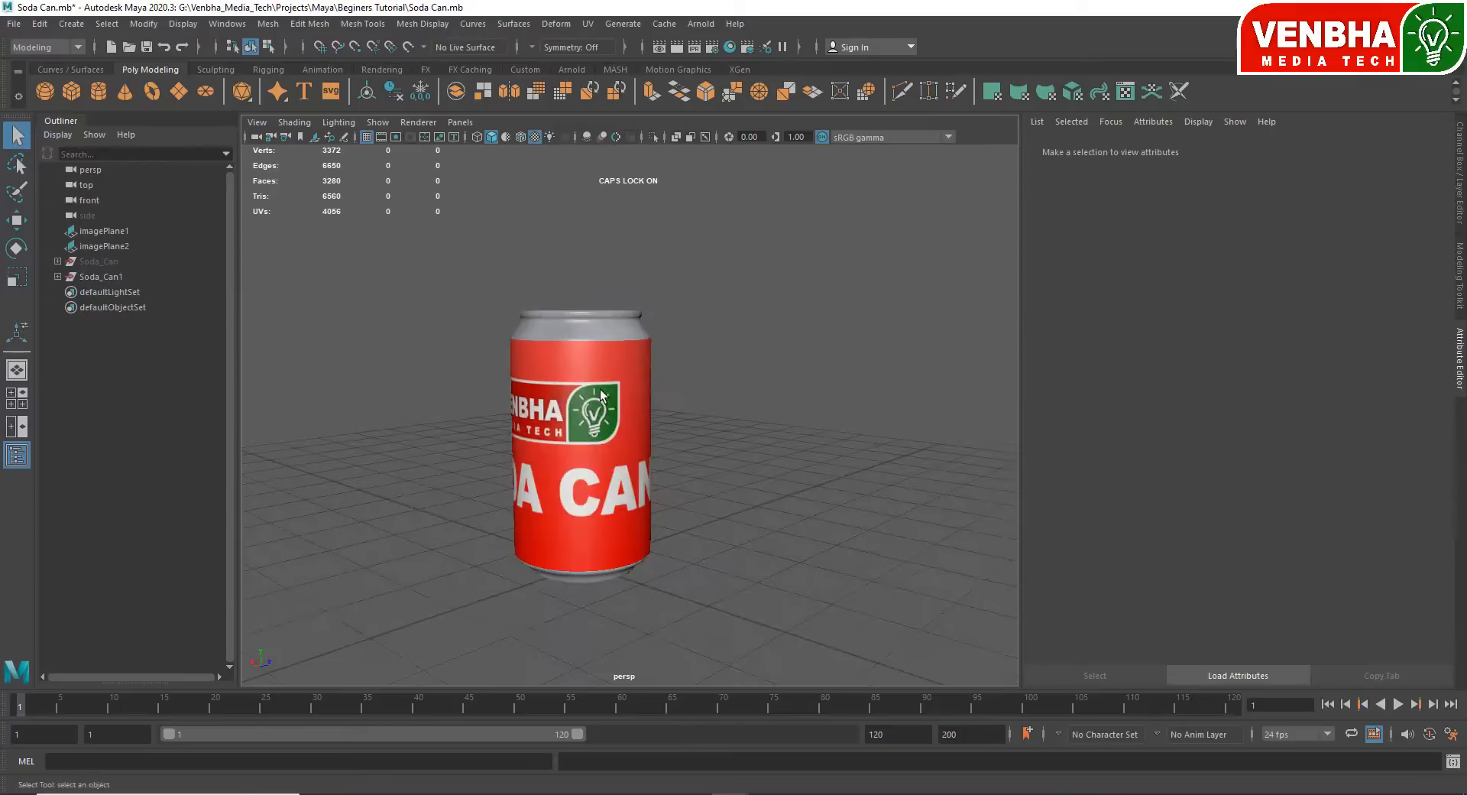
- Check the can body's Blinn attributes, then deselect the body and examine its label and metal shoulder from several angles
{"action": "left_click", "coordinate": [640, 369]}
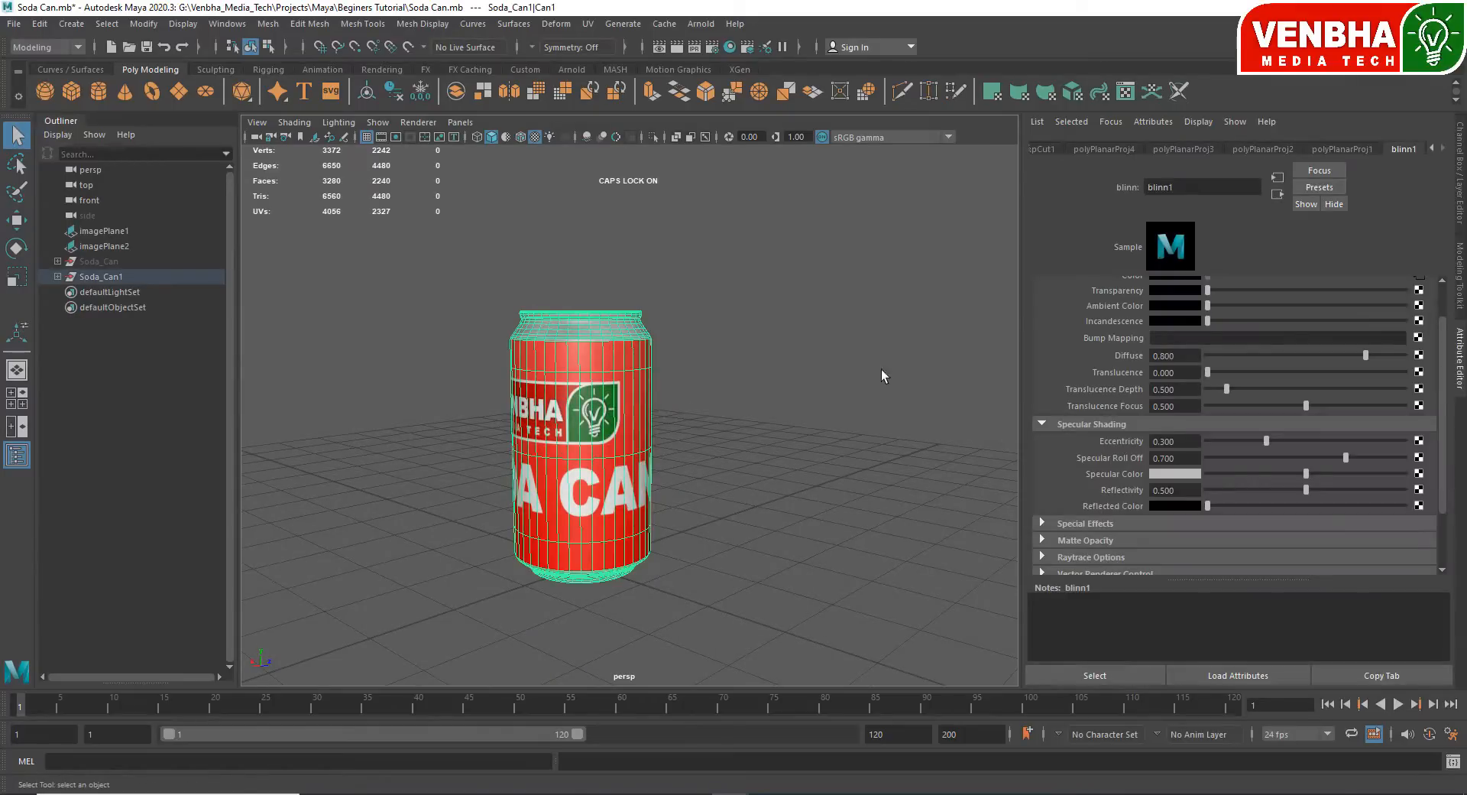
{"action": "left_click", "coordinate": [741, 408]}
{"action": "left_click_drag", "start_coordinate": [702, 417], "coordinate": [719, 388], "text": "alt"}
{"action": "right_click_drag", "start_coordinate": [719, 388], "coordinate": [714, 430], "text": "alt"}
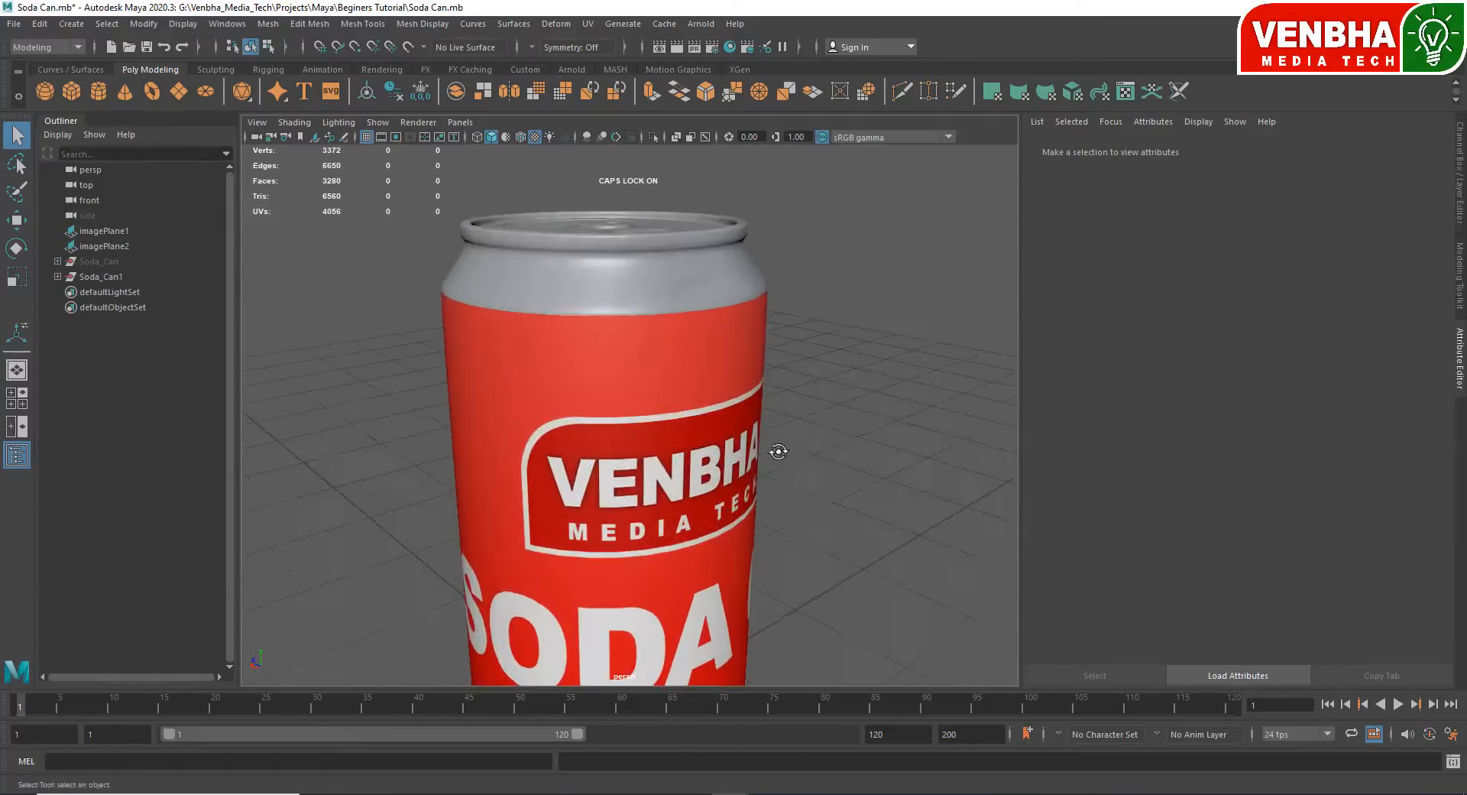
{"action": "left_click_drag", "start_coordinate": [715, 429], "coordinate": [723, 425], "text": "alt"}
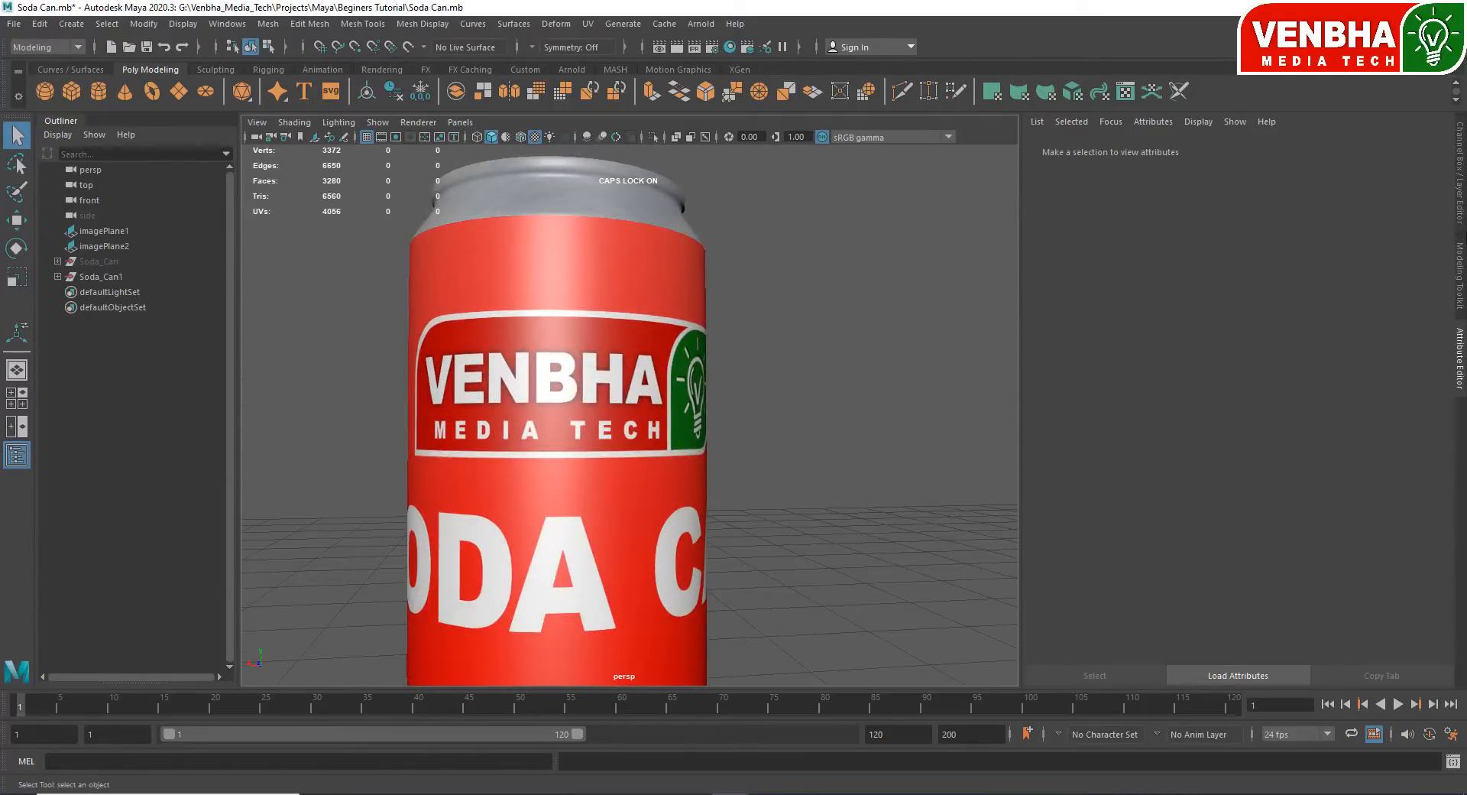
{"action": "left_click", "coordinate": [619, 260]}
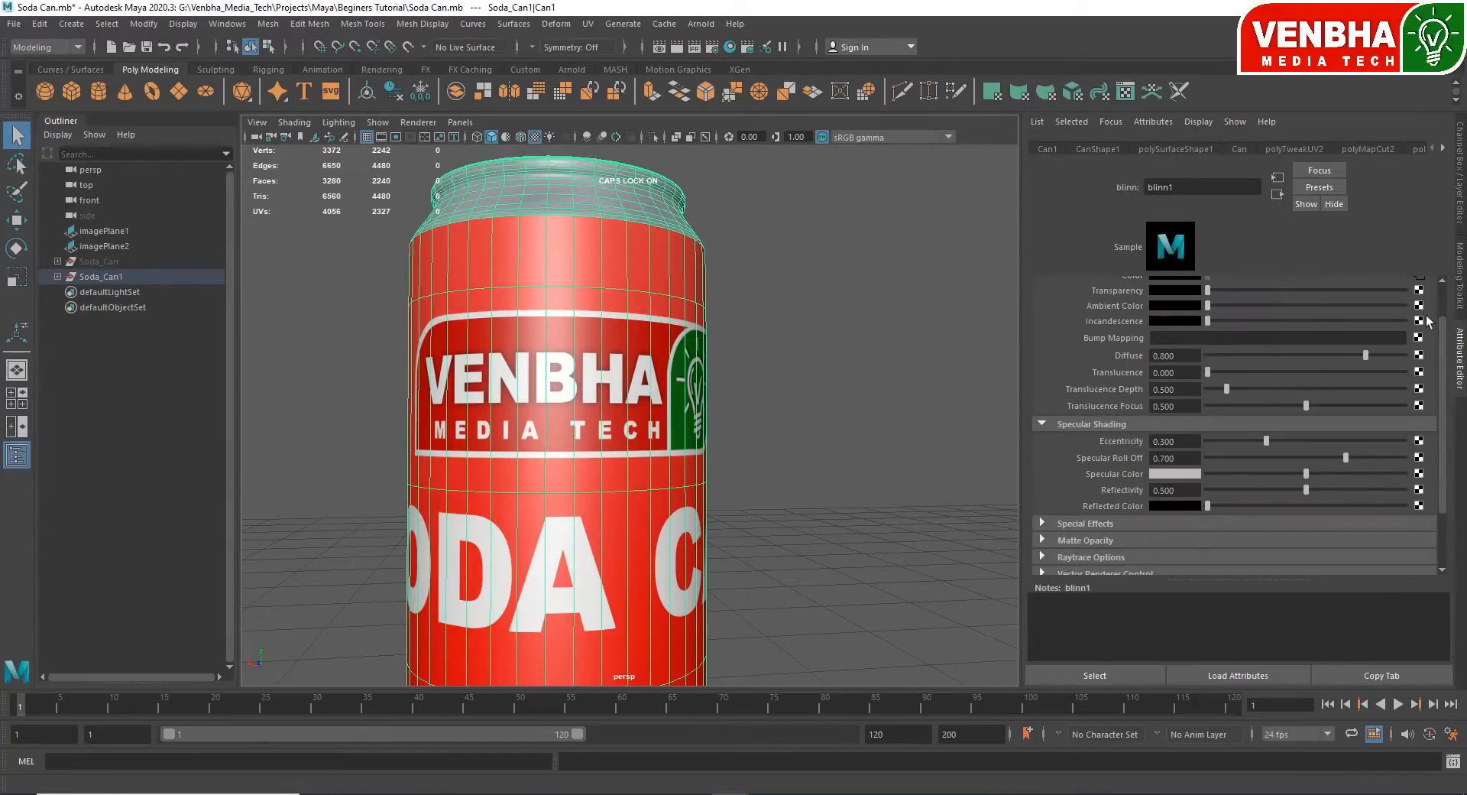
{"action": "scroll", "coordinate": [726, 398], "scroll_direction": "down", "scroll_amount": 5}
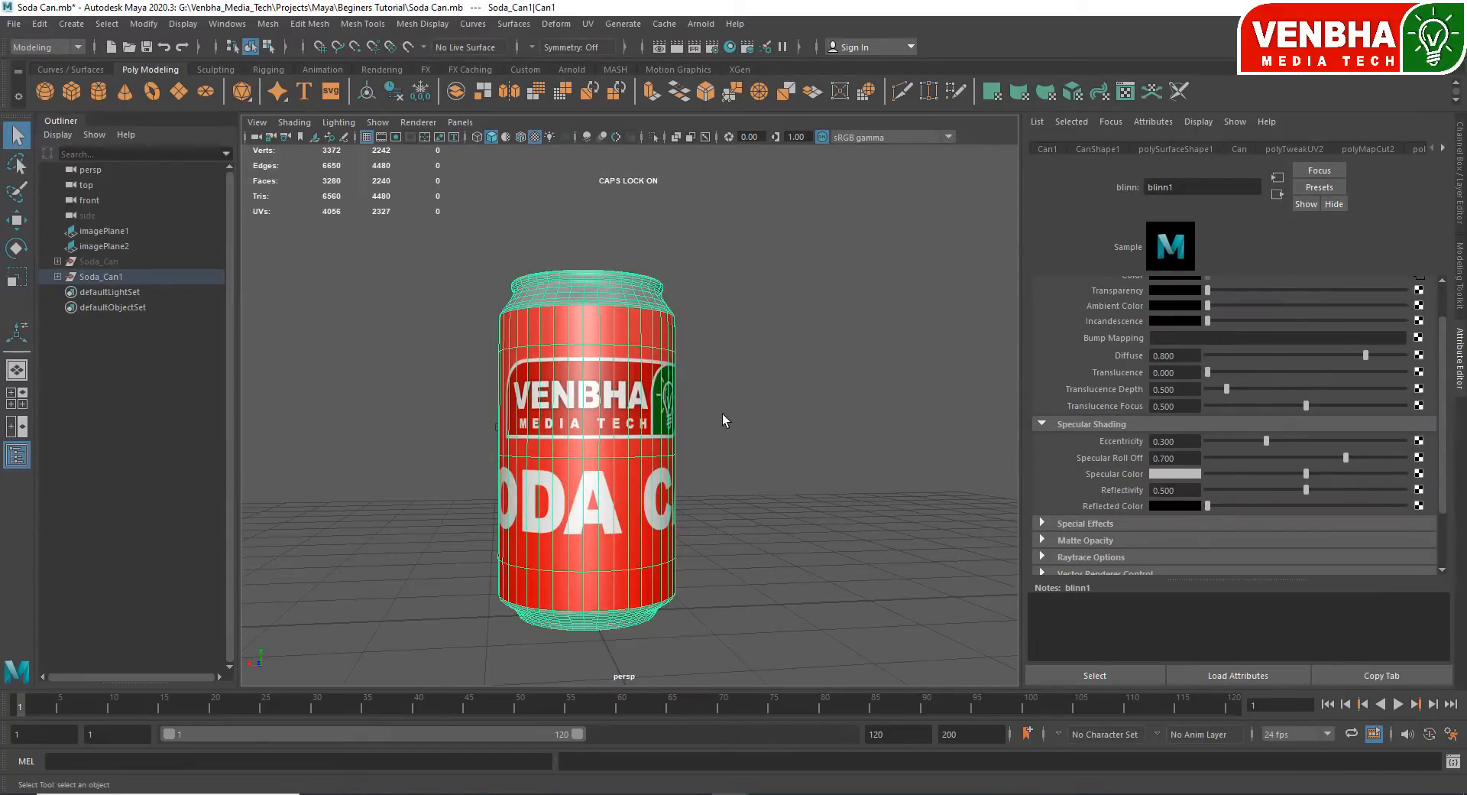
{"action": "left_click", "coordinate": [767, 406]}
{"action": "left_click_drag", "start_coordinate": [739, 402], "coordinate": [688, 404], "text": "alt"}
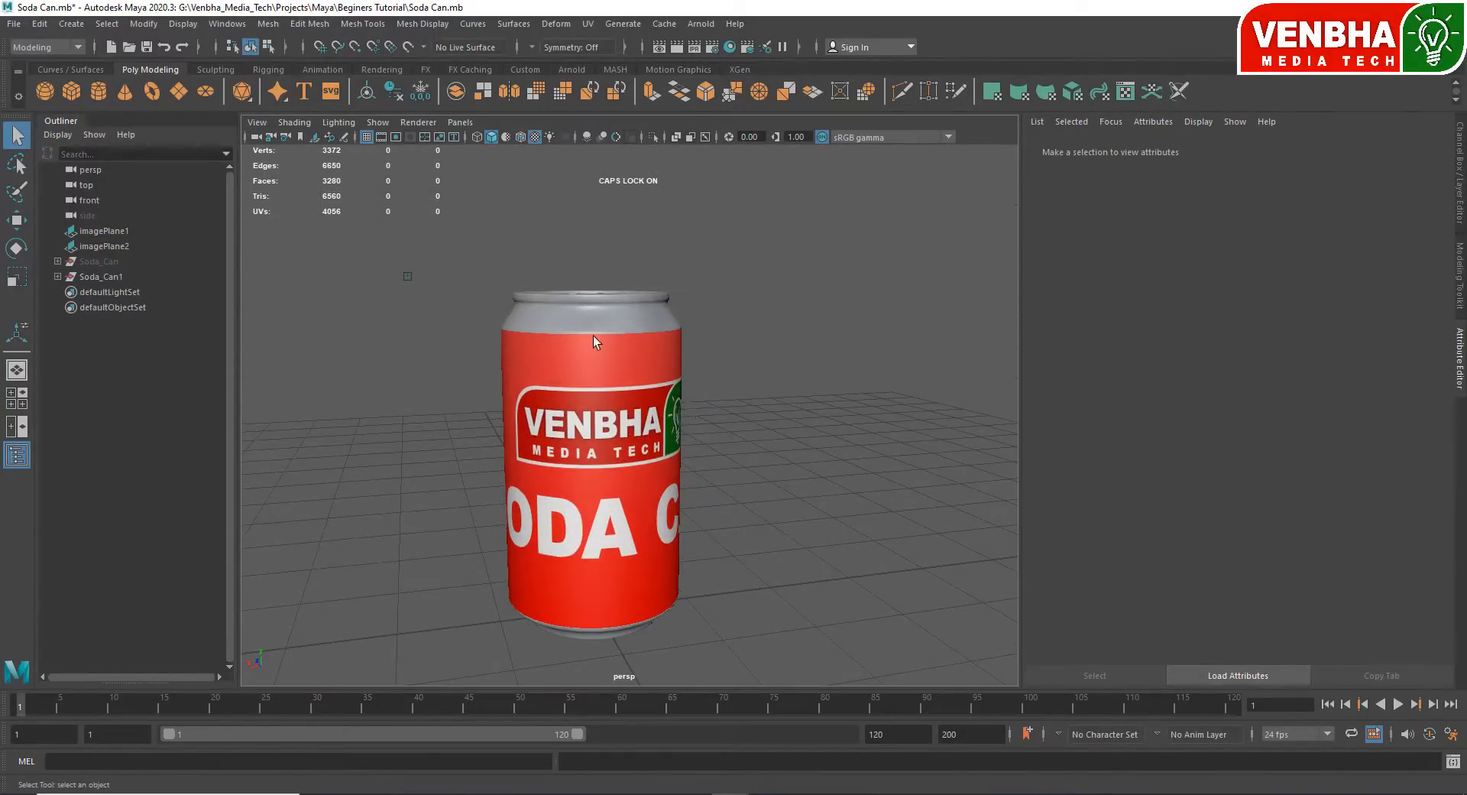
{"action": "middle_click_drag", "start_coordinate": [696, 378], "coordinate": [740, 340], "text": "alt"}
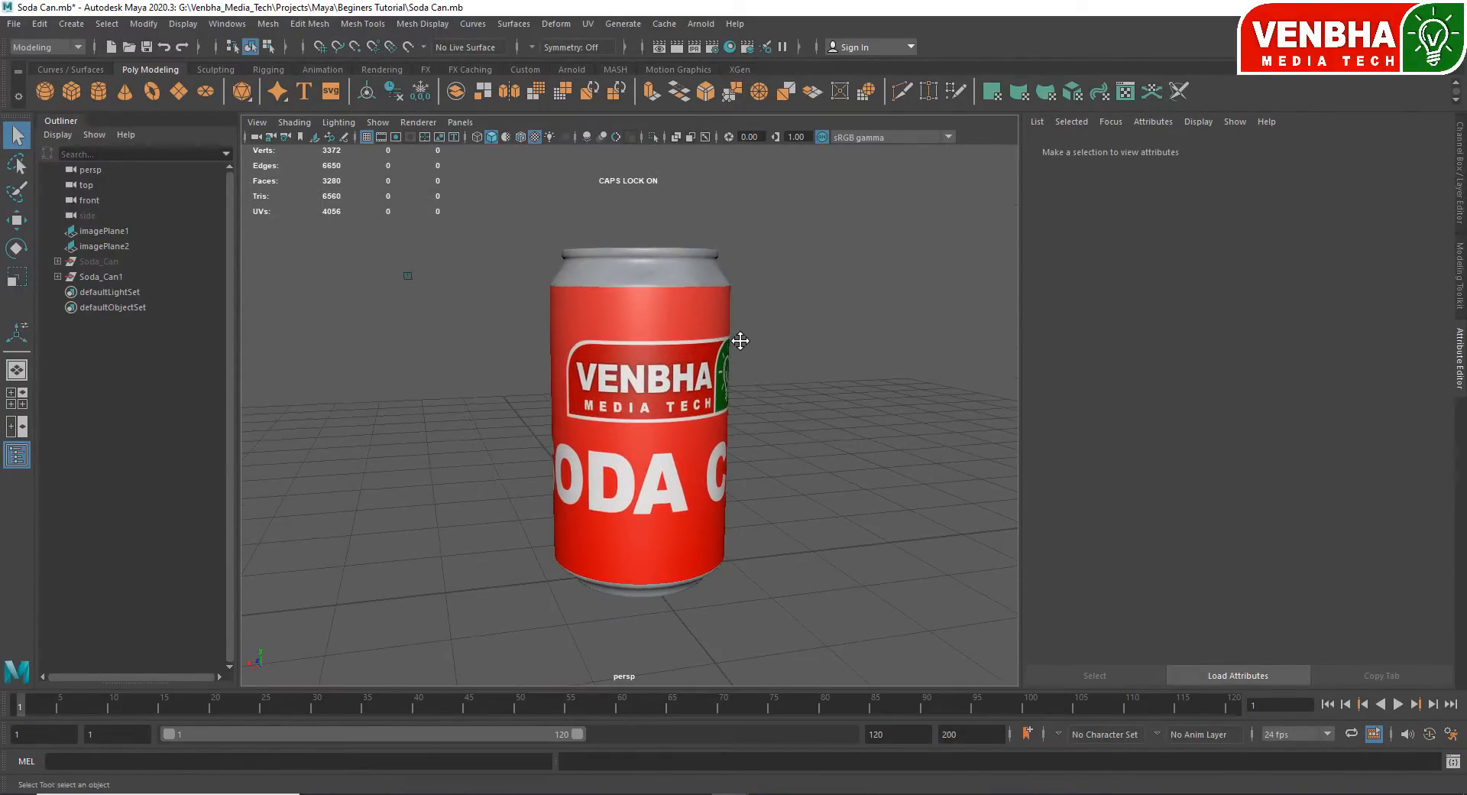